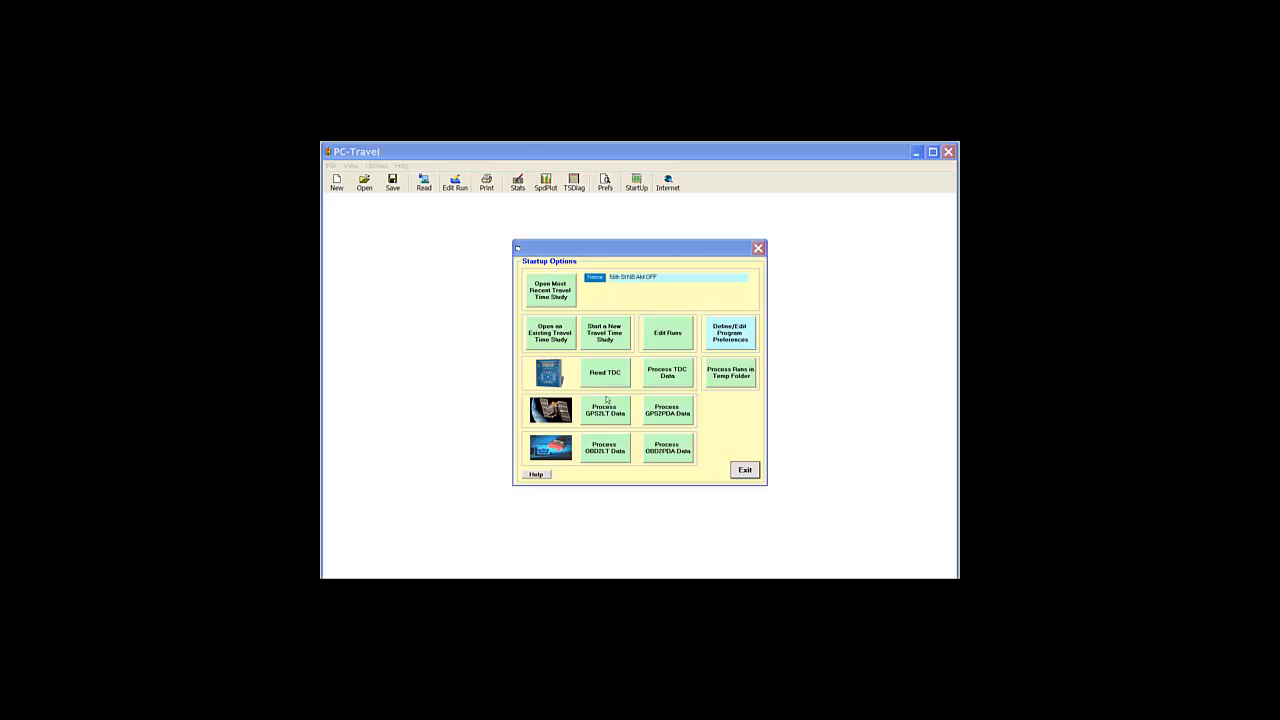
Step: Start a new travel time study holding runs 56th St-NB-A-R001 through R004 from the 56th St NB group
left_click(607, 333)
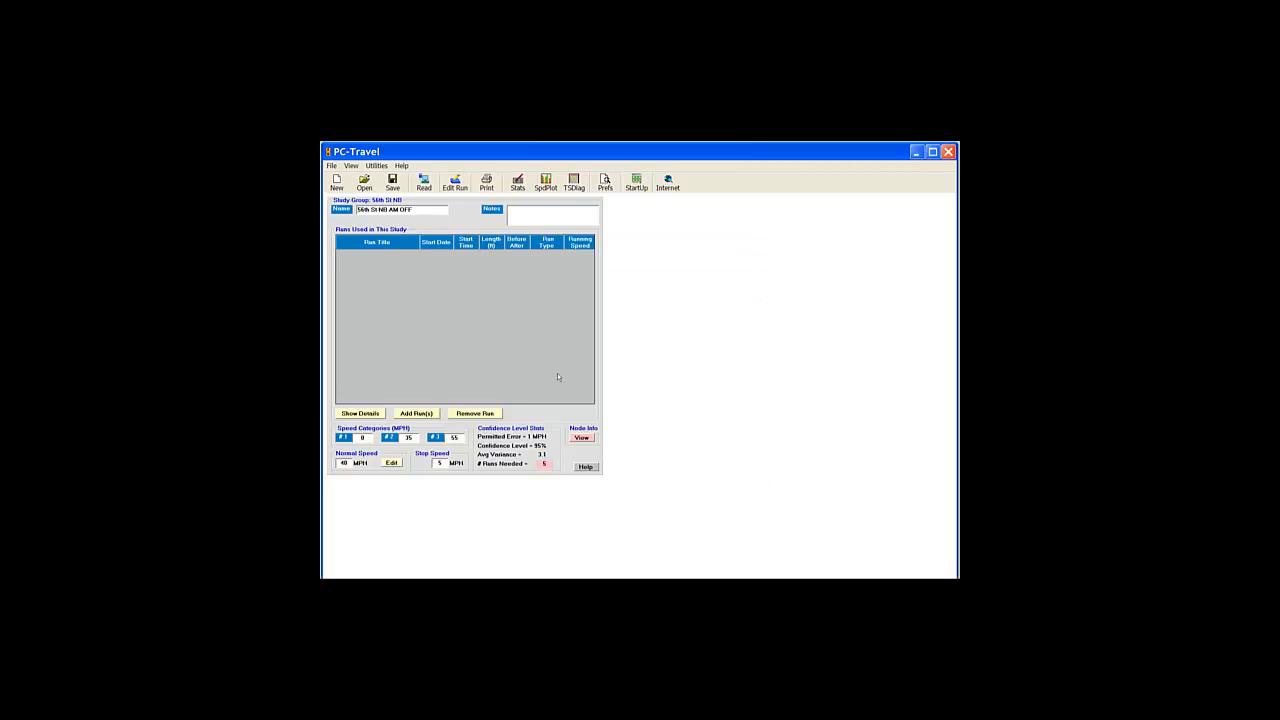
left_click(416, 413)
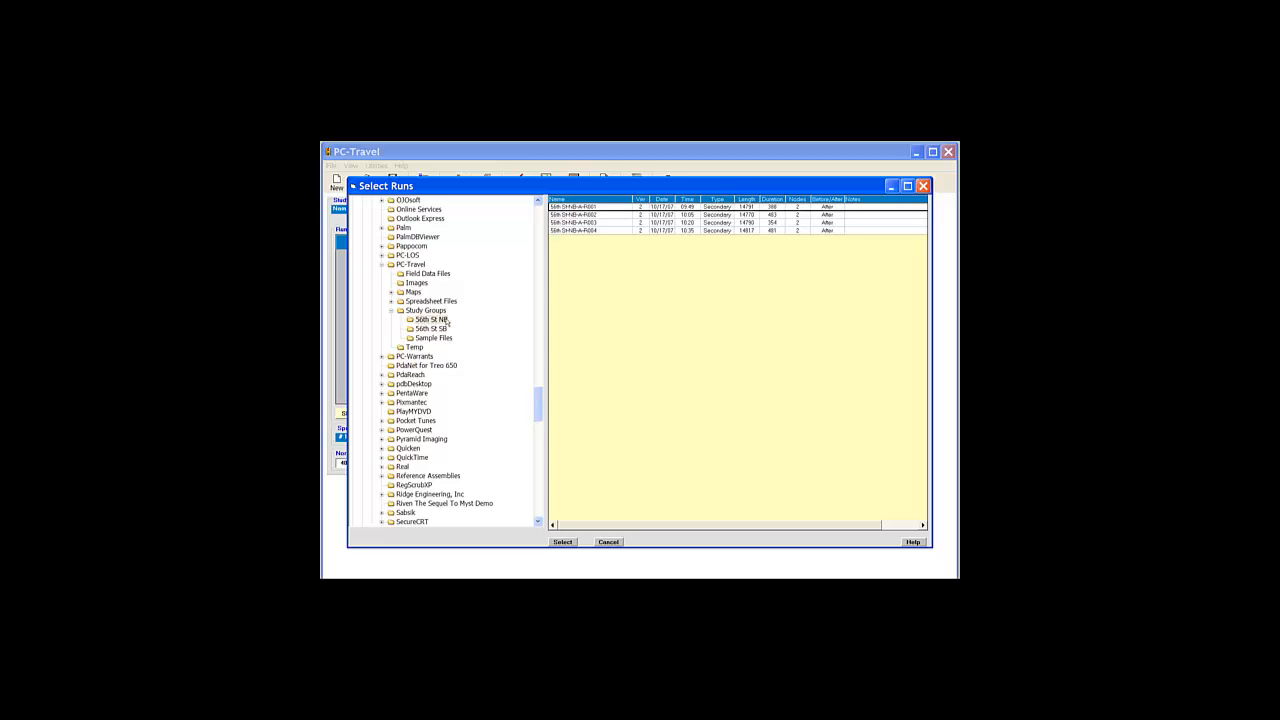
left_click_drag(580, 207, 578, 266)
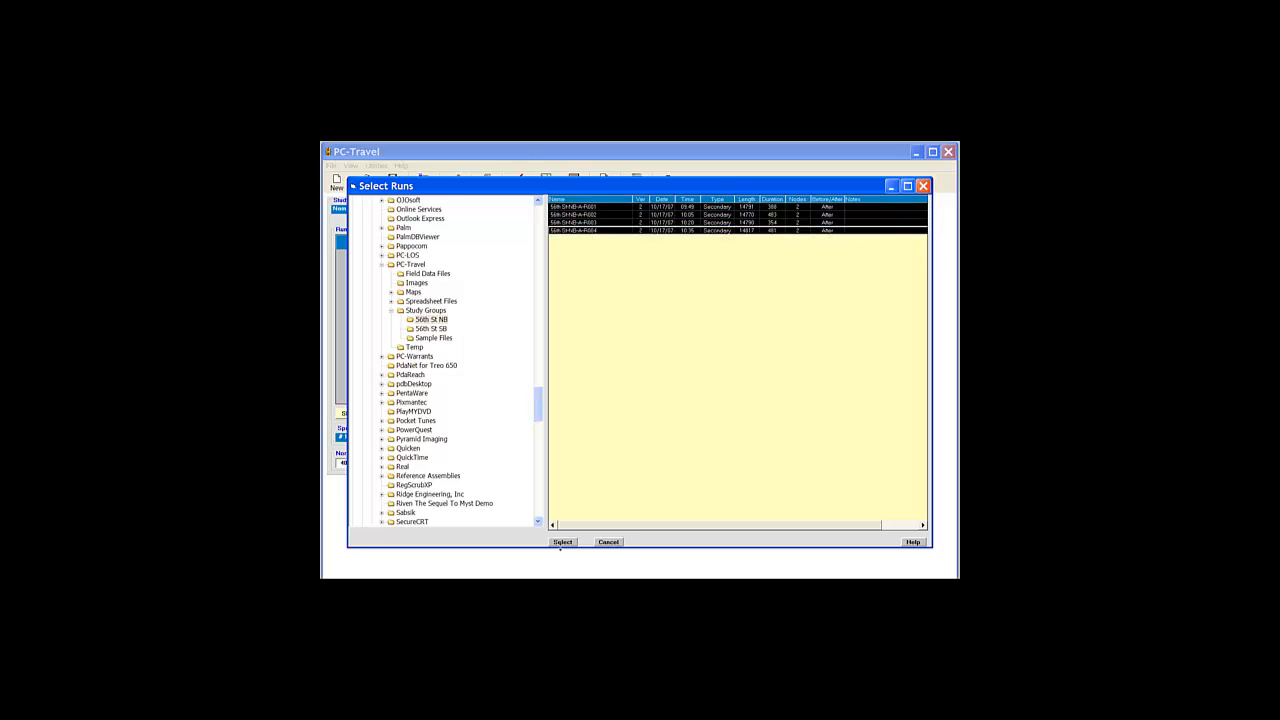
left_click(563, 542)
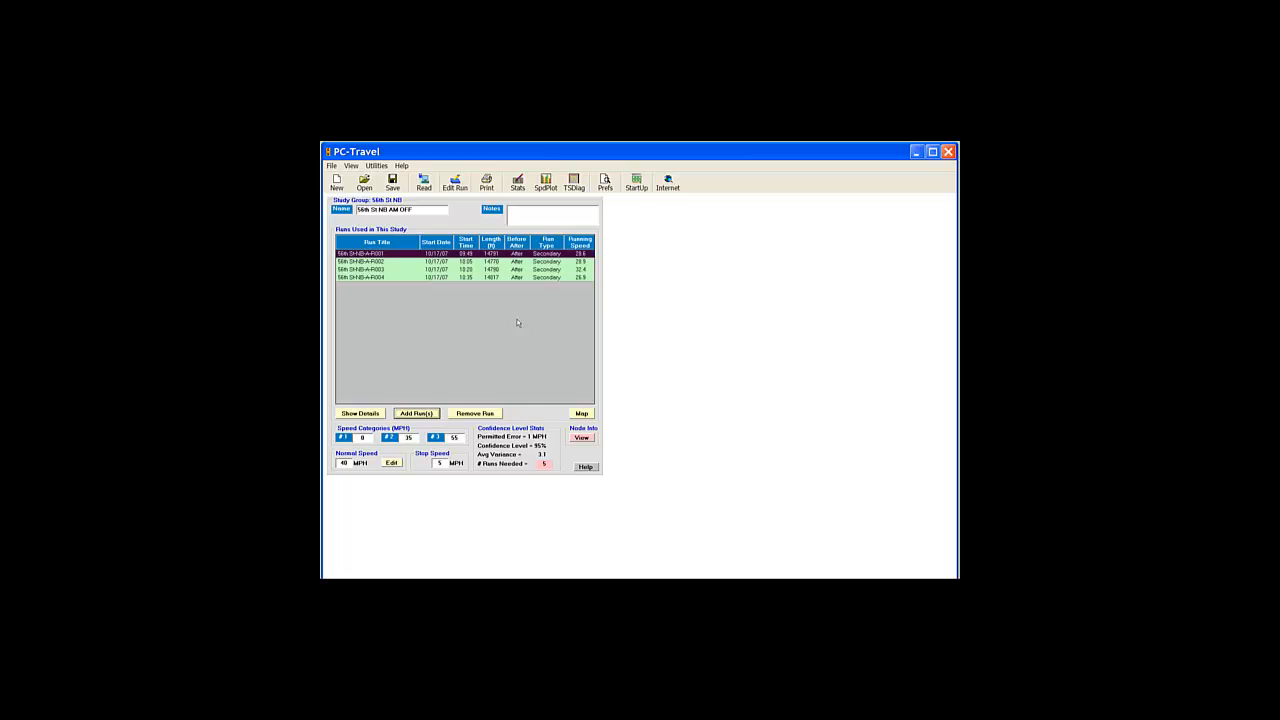
Step: Show the four 56th St NB runs in the map window over the street network
left_click(582, 413)
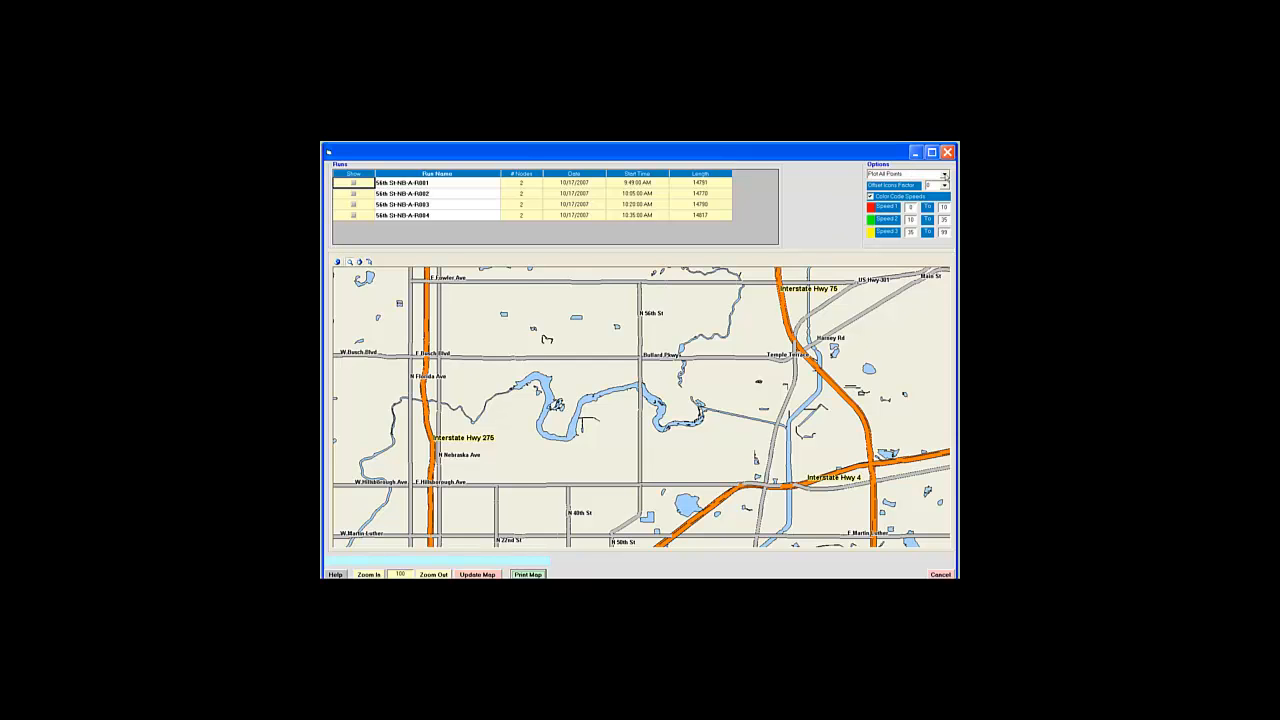
left_click(944, 176)
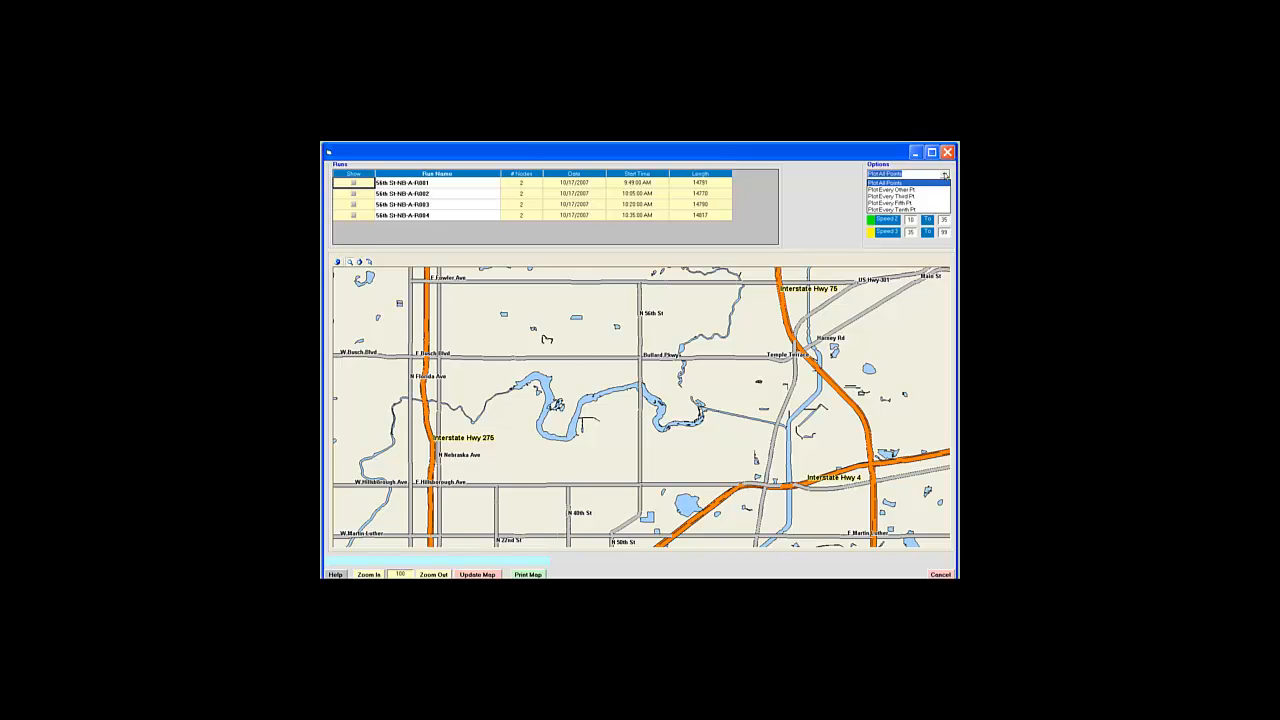
left_click(944, 175)
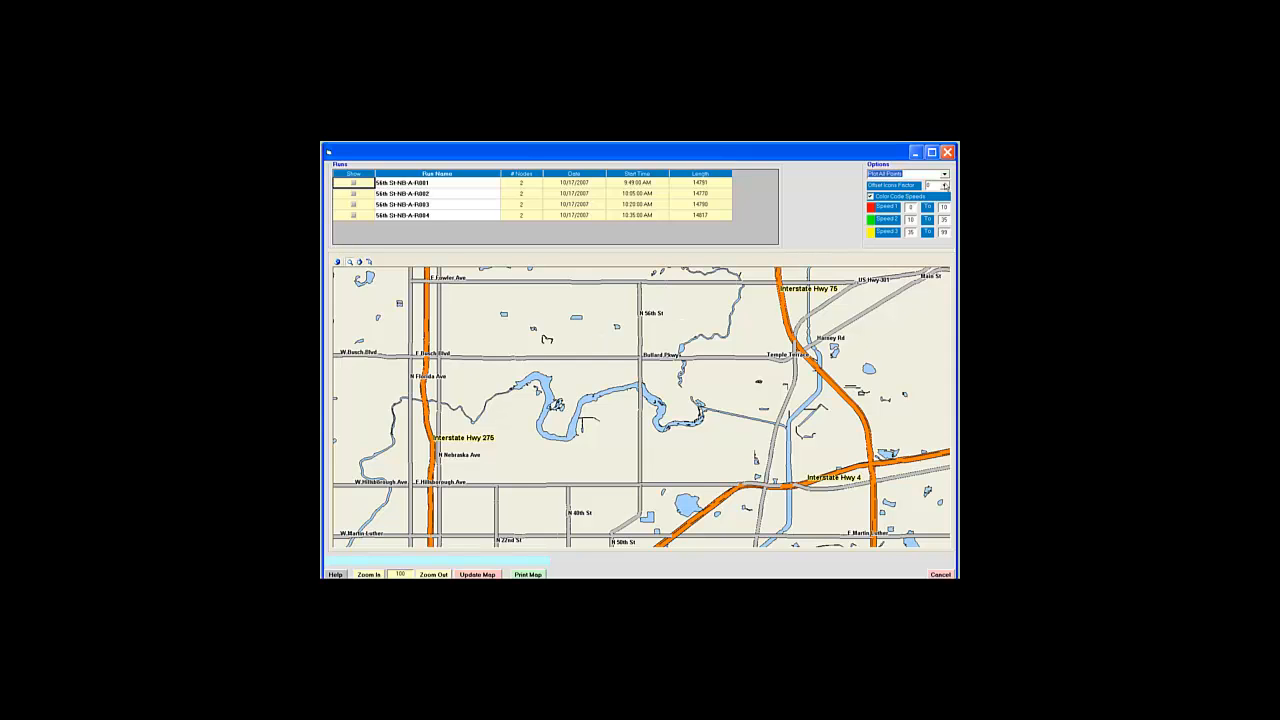
left_click(944, 186)
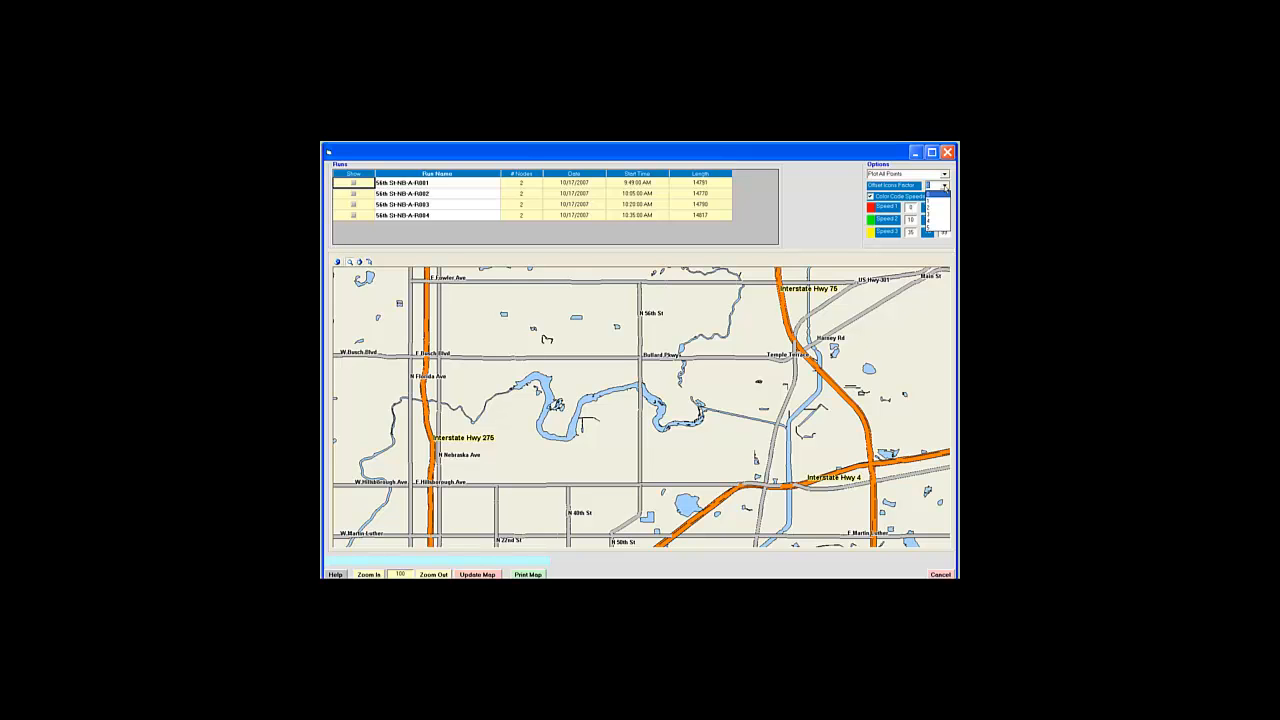
left_click(944, 187)
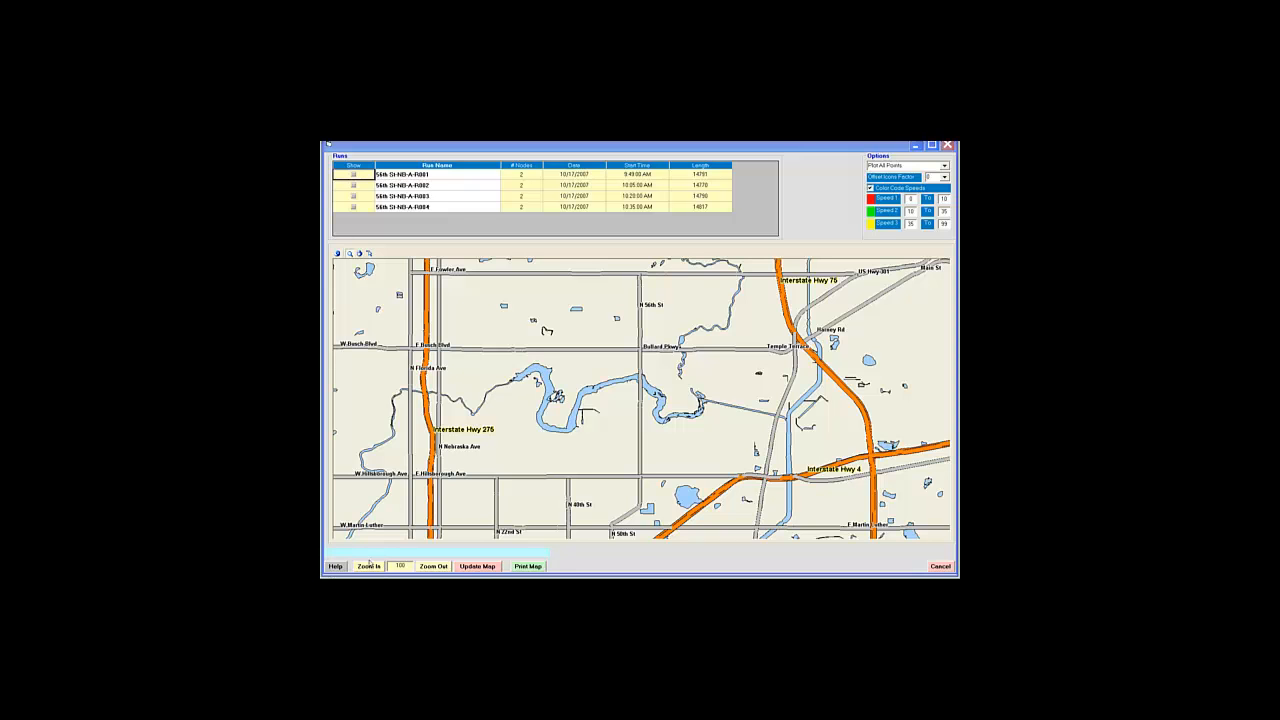
Step: Zoom the map out twice to the wider Tampa area, then back in one level
left_click(427, 566)
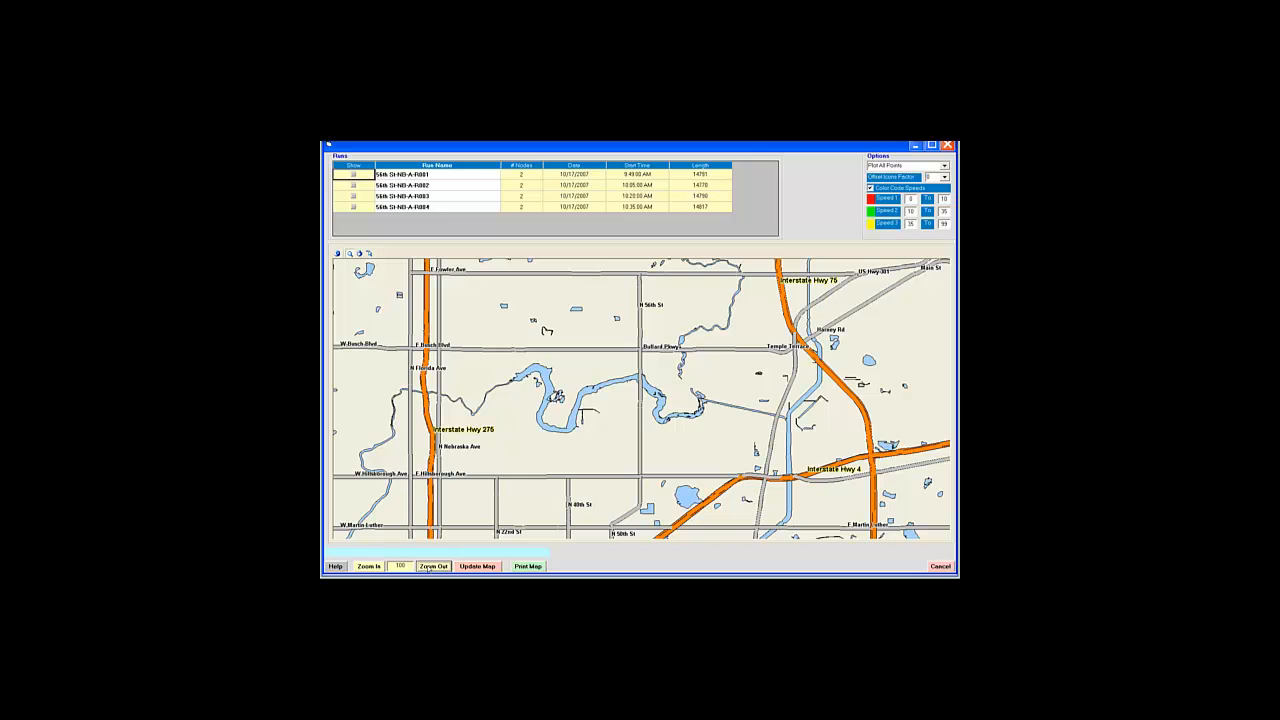
left_click(427, 566)
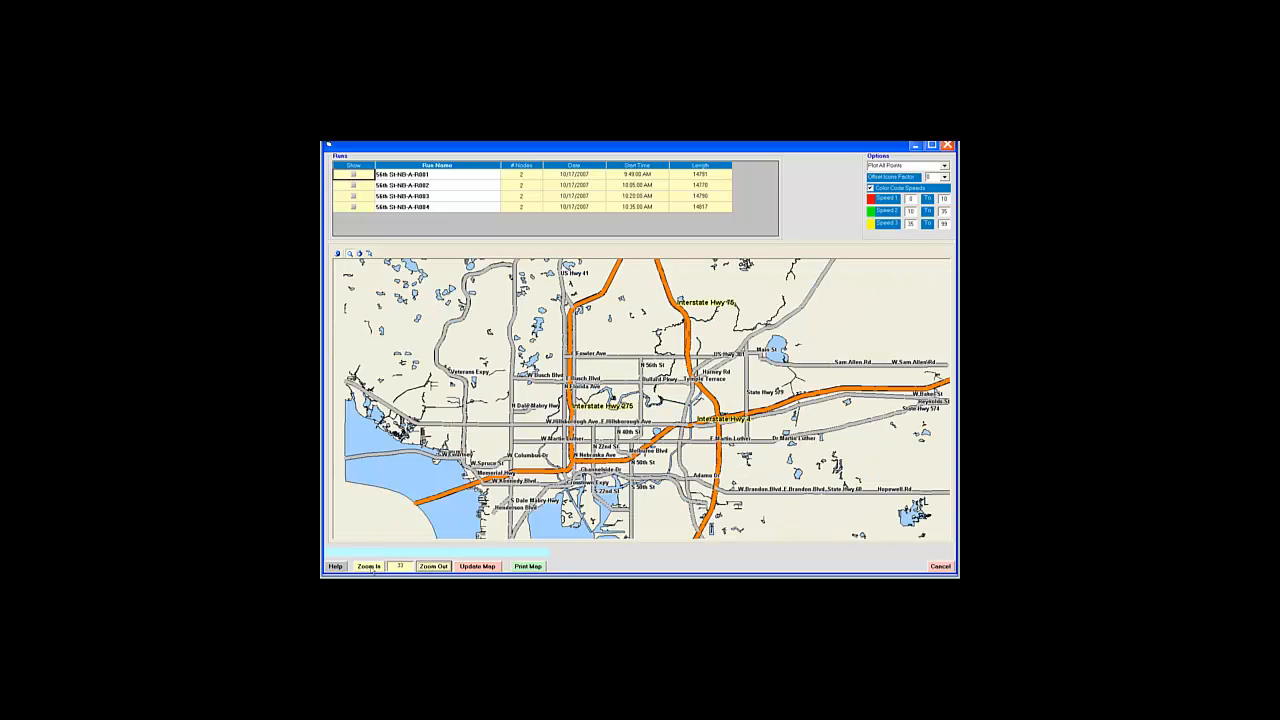
left_click(370, 567)
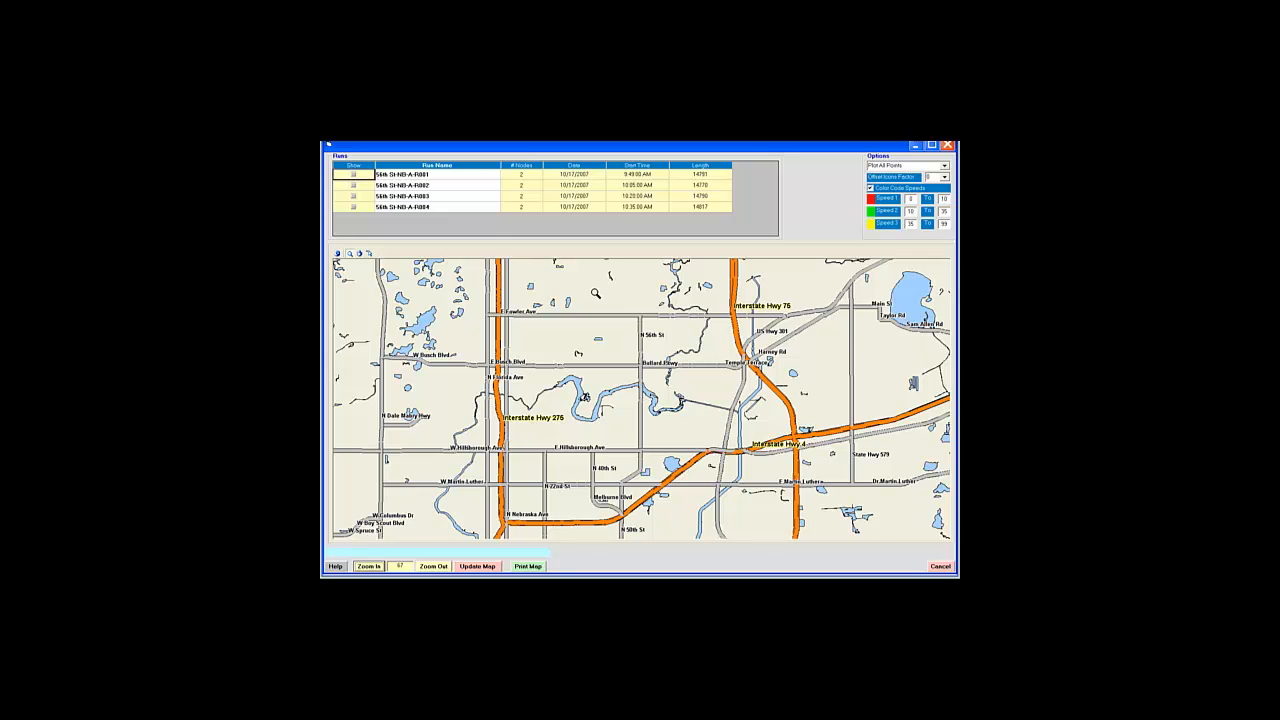
Step: Zoom in on the 56th St area, then zoom back out twice around the corridor
left_click_drag(609, 296, 685, 394)
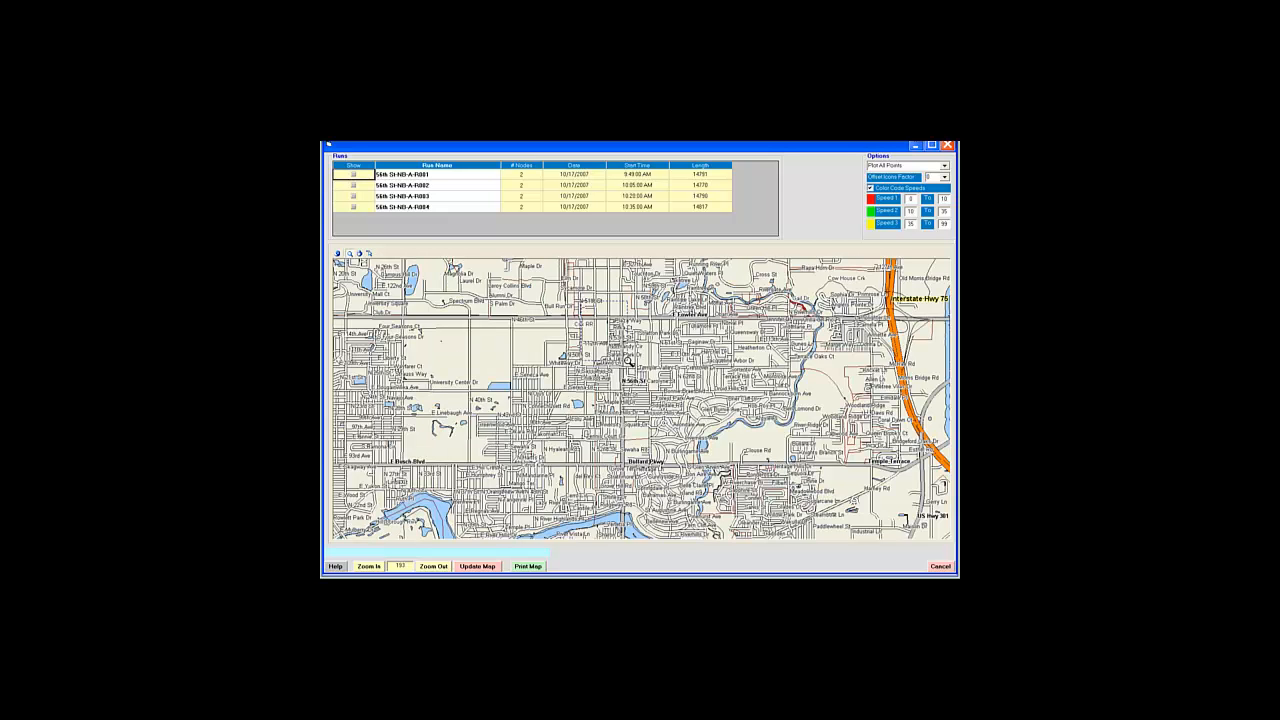
left_click_drag(671, 409, 669, 409)
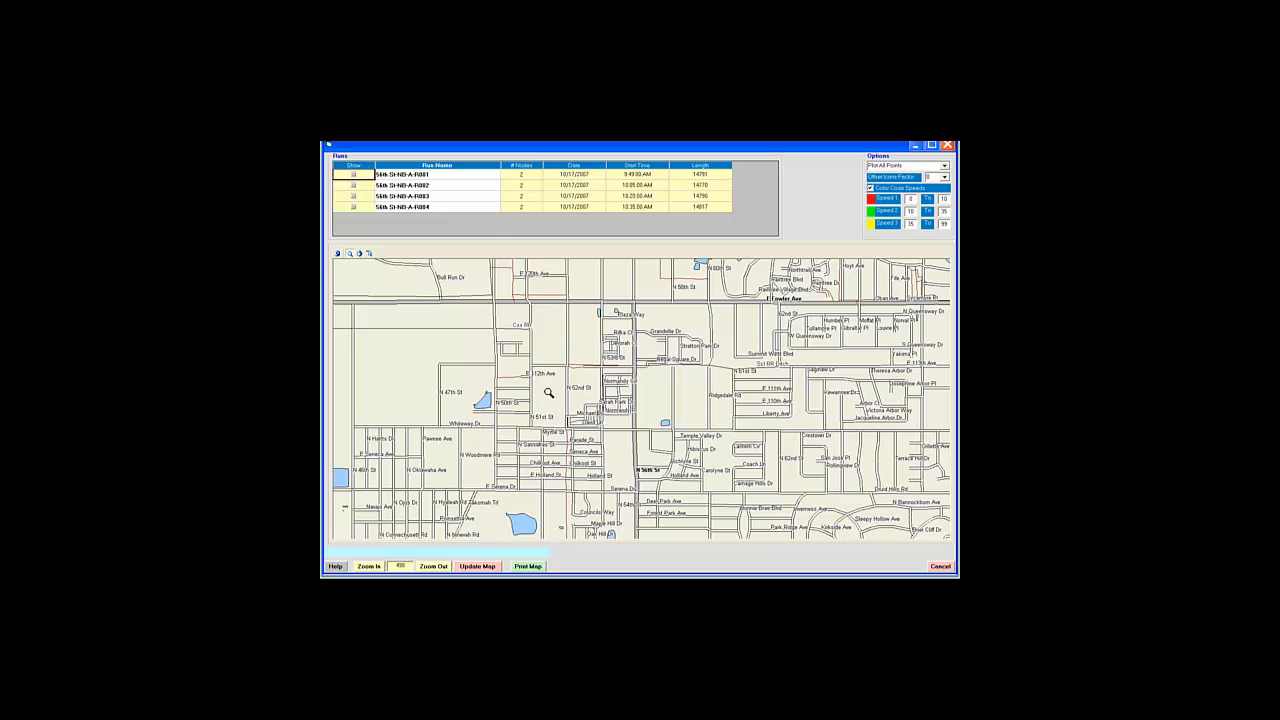
left_click(433, 566)
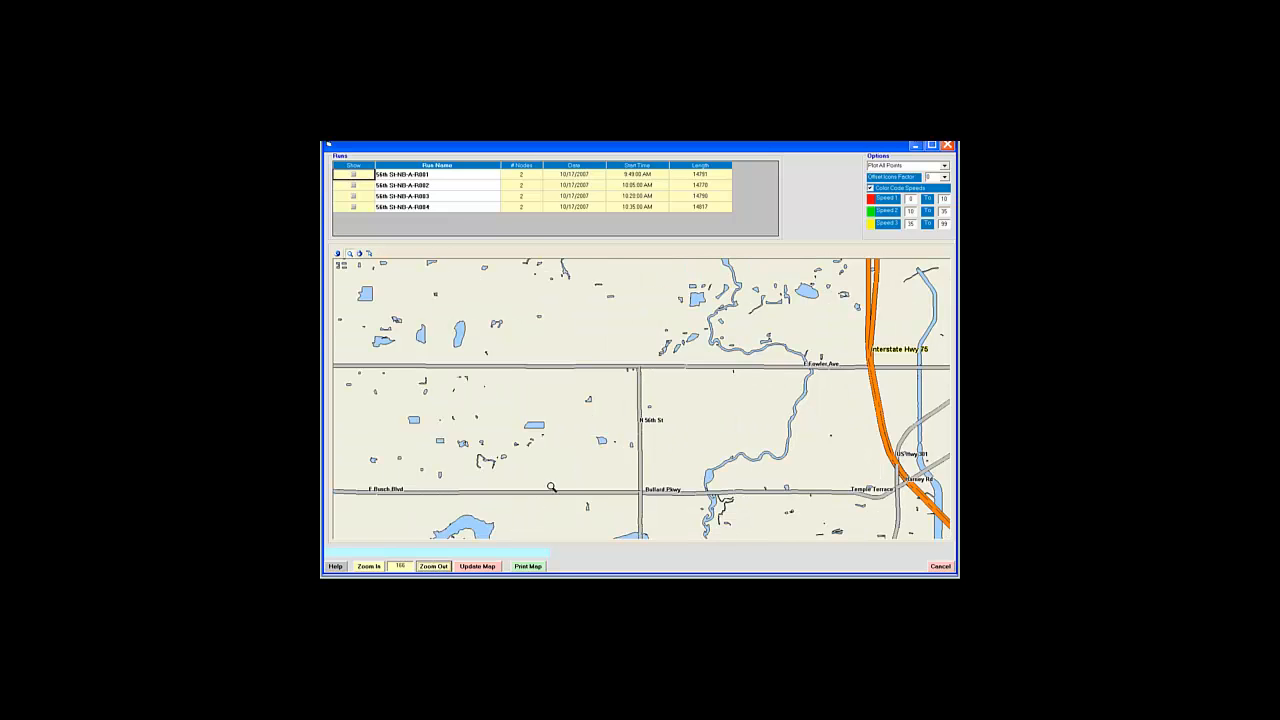
left_click(445, 567)
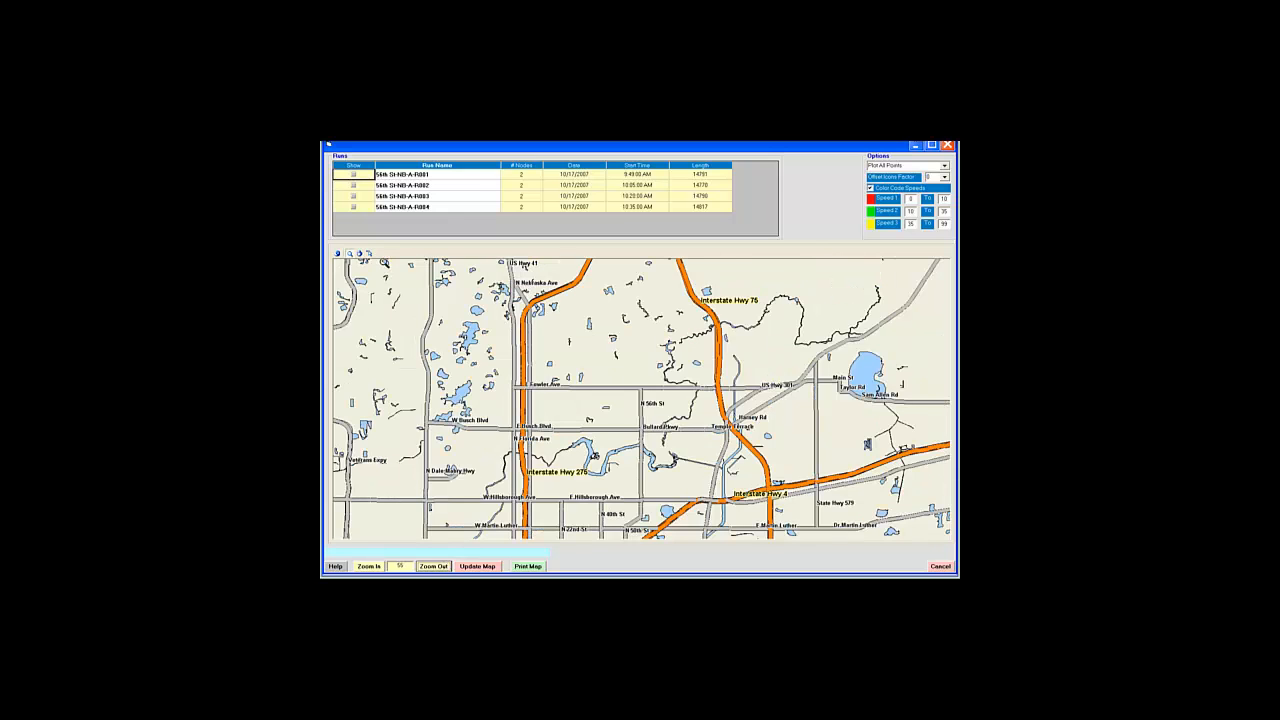
Step: Pan the map to center the 56th St corridor between Fowler Ave and Hillsborough Ave
left_click(369, 254)
left_click_drag(638, 362, 553, 398)
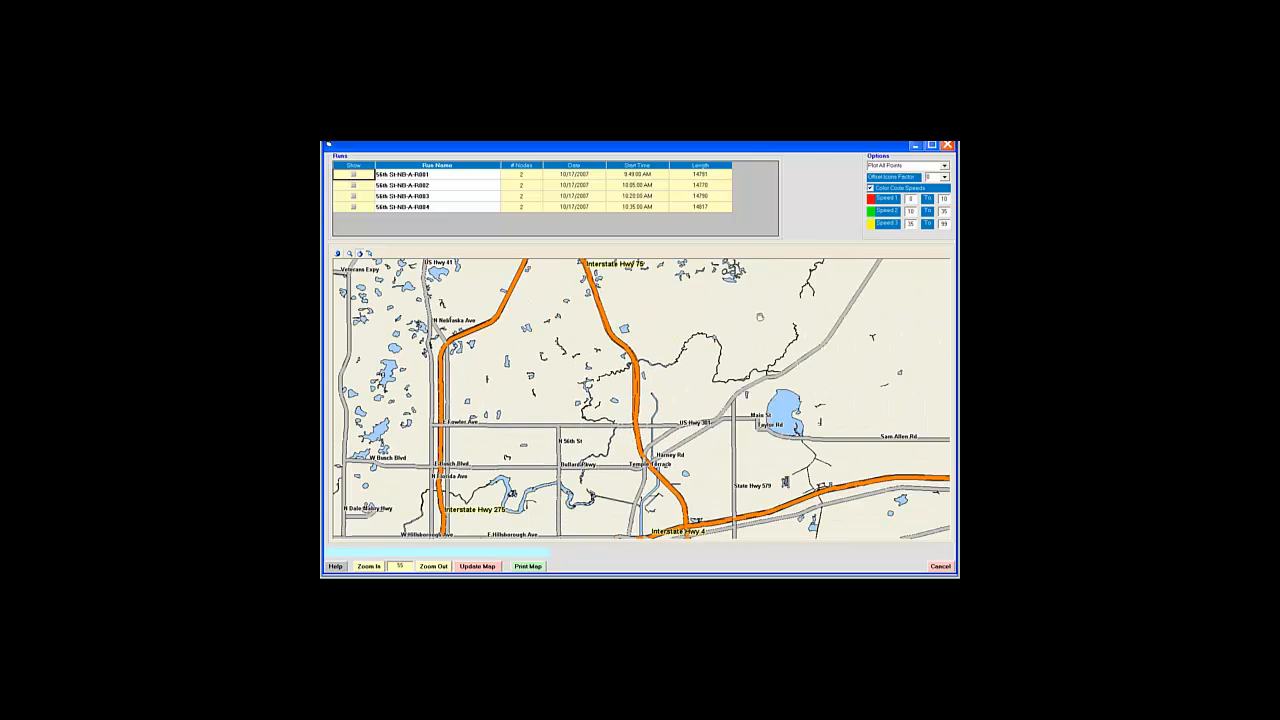
left_click_drag(763, 320, 628, 353)
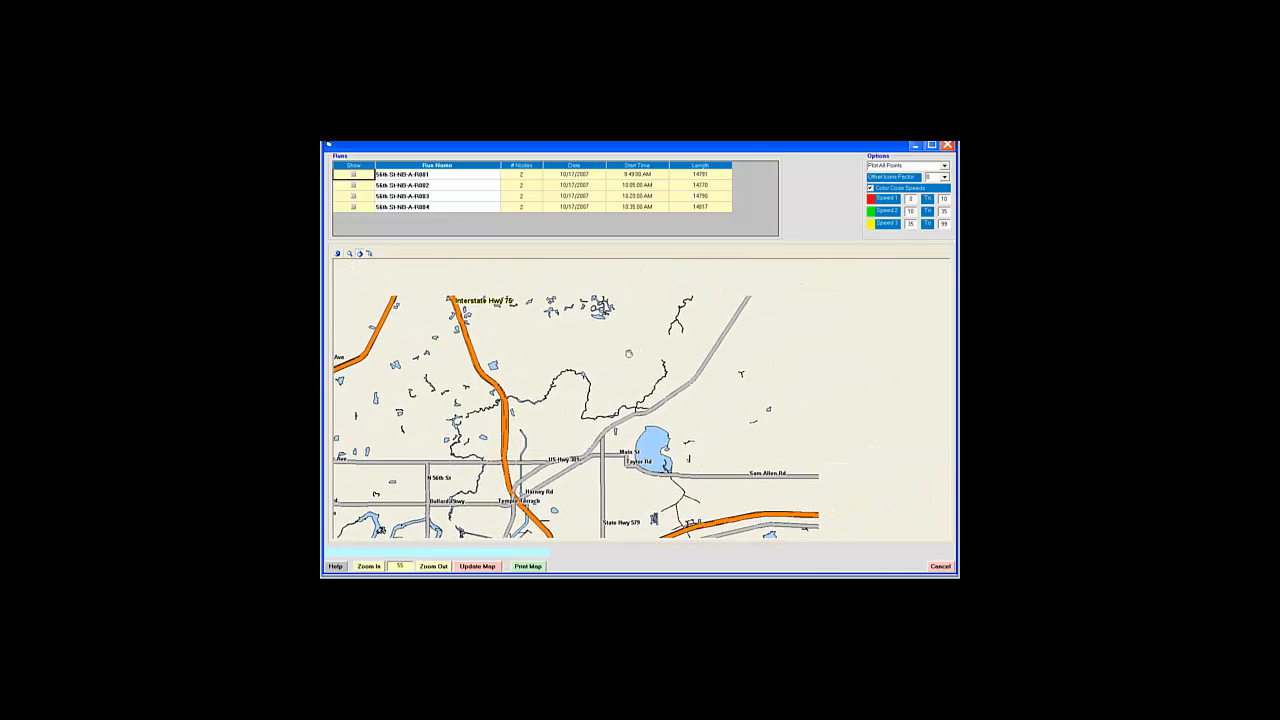
left_click_drag(525, 379, 685, 331)
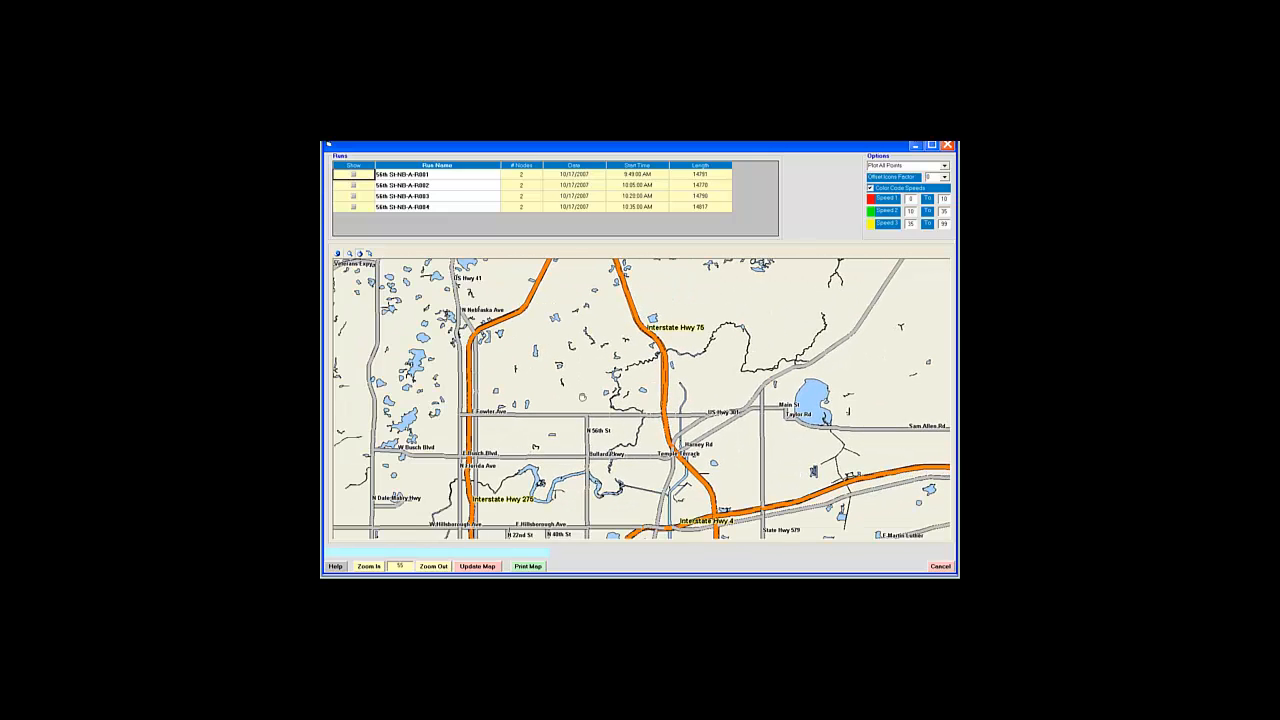
left_click_drag(583, 397, 608, 357)
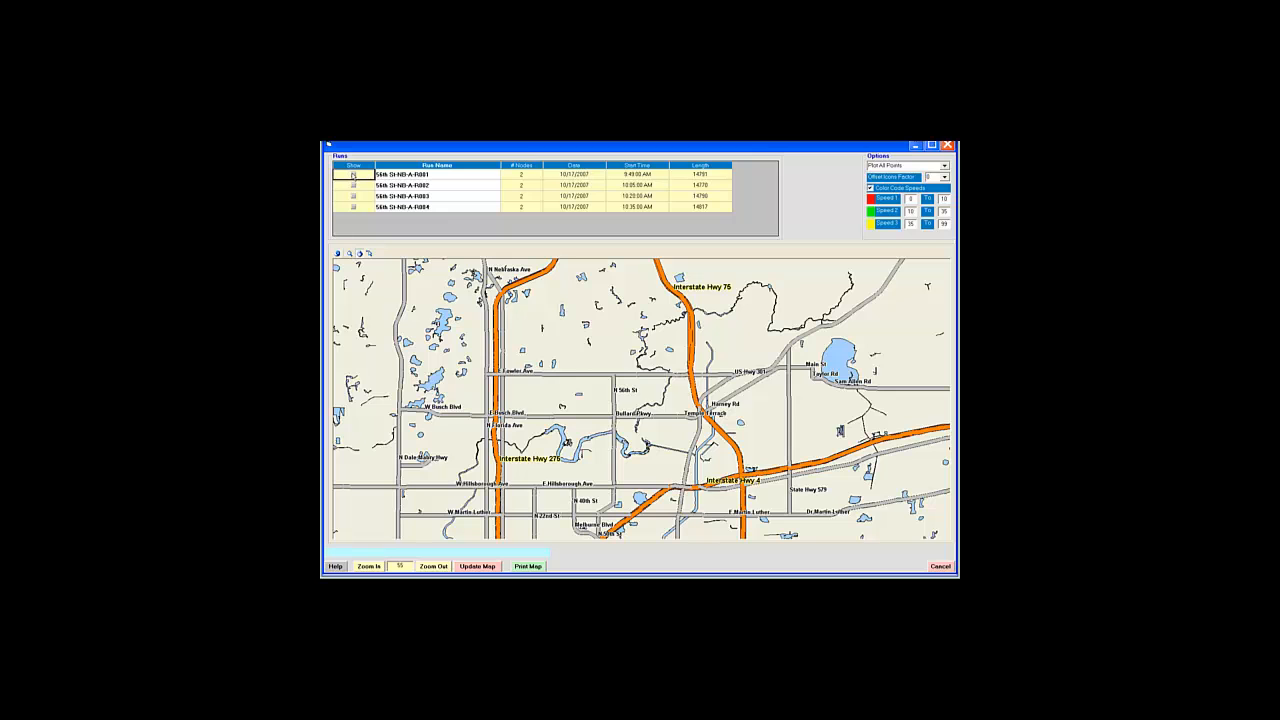
Step: Plot run 56th St-NB-A-R001 on the map and zoom in closer on its start
left_click(353, 175)
left_click(477, 566)
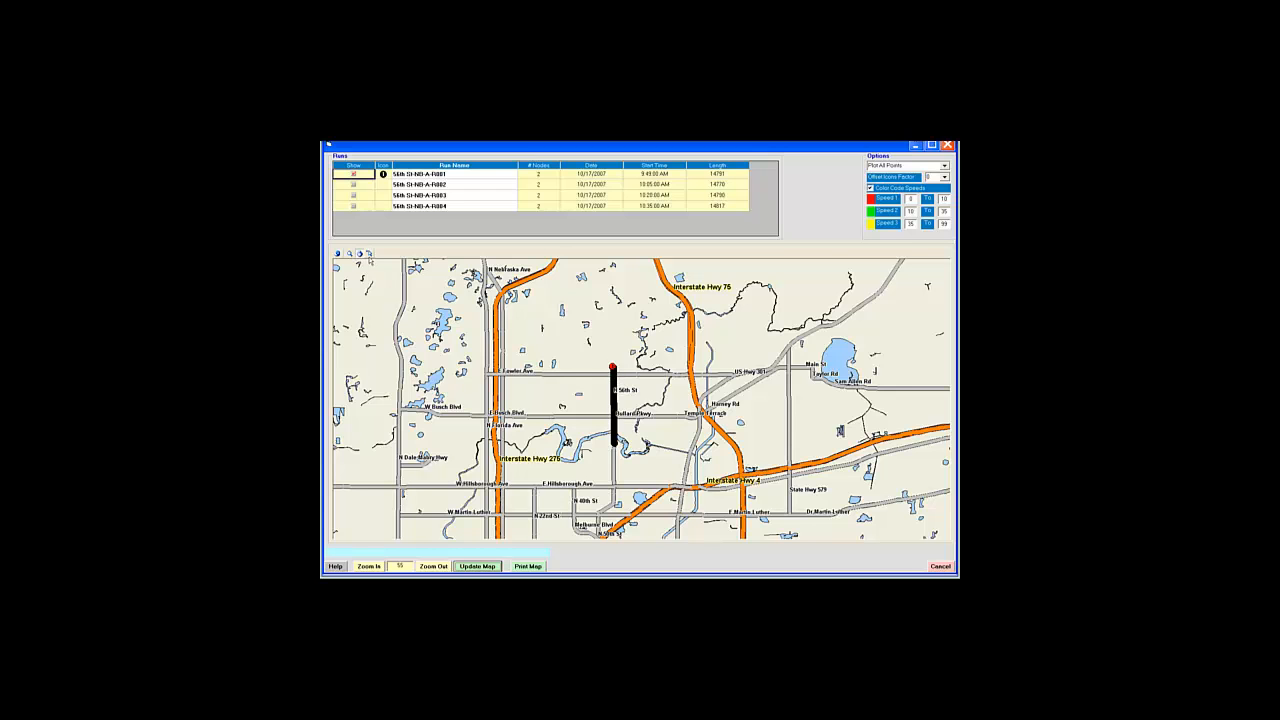
left_click(350, 255)
left_click_drag(601, 358, 642, 456)
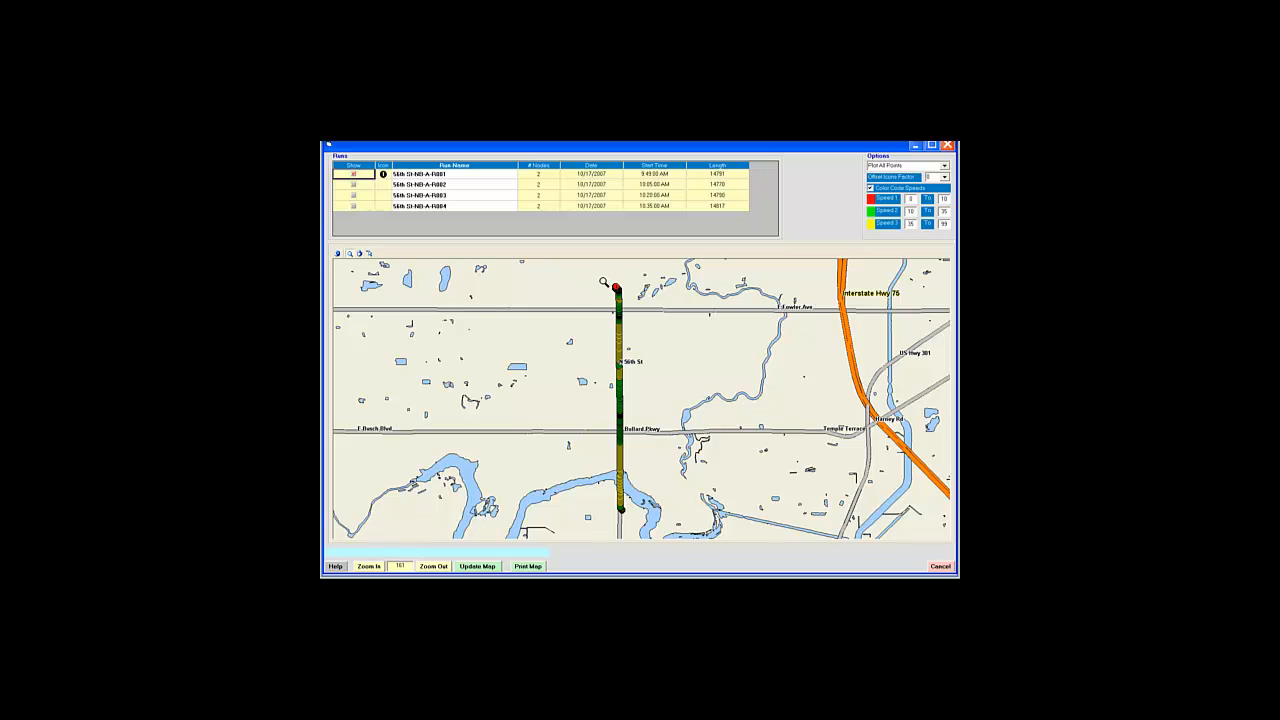
mouse_move(604, 283)
left_mouse_down()
mouse_move(640, 320)
mouse_move(645, 364)
left_mouse_up()
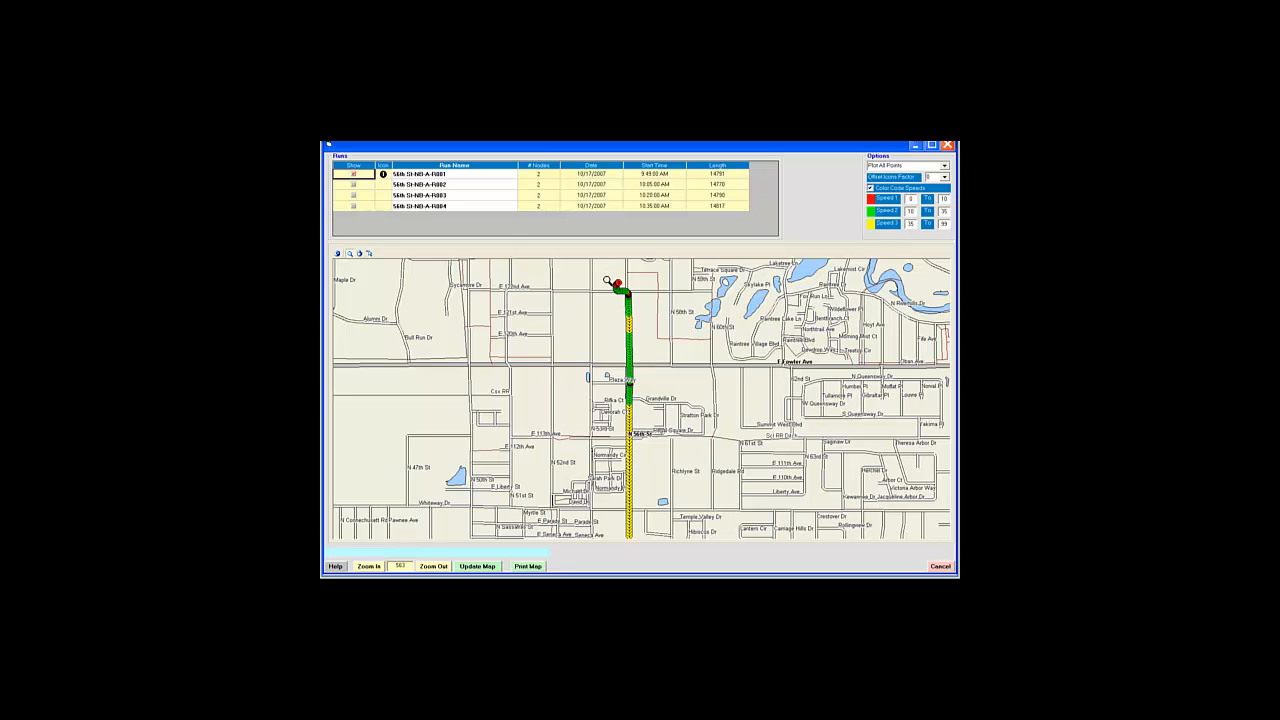
left_click_drag(605, 270, 664, 406)
mouse_move(590, 271)
left_mouse_down()
mouse_move(629, 338)
mouse_move(670, 488)
left_mouse_up()
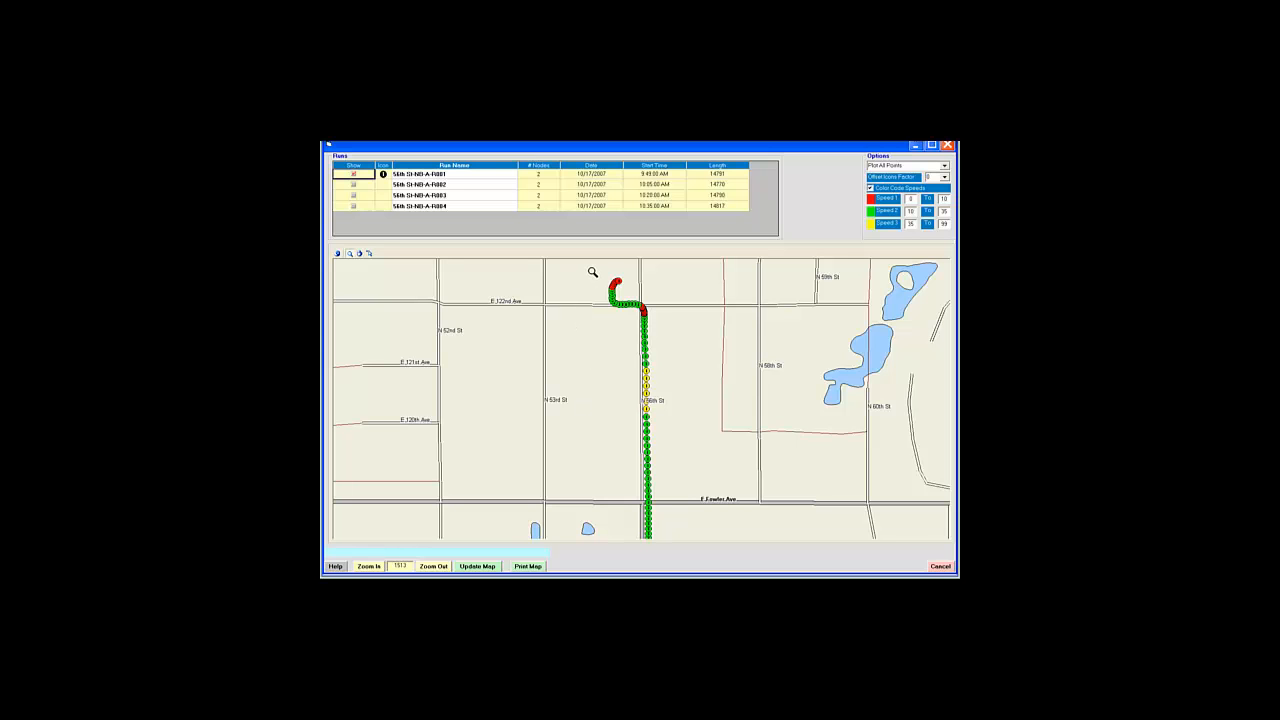
Step: Zoom into R001's northern turn and select the track point at the E 122nd Ave intersection
left_click_drag(603, 268, 669, 339)
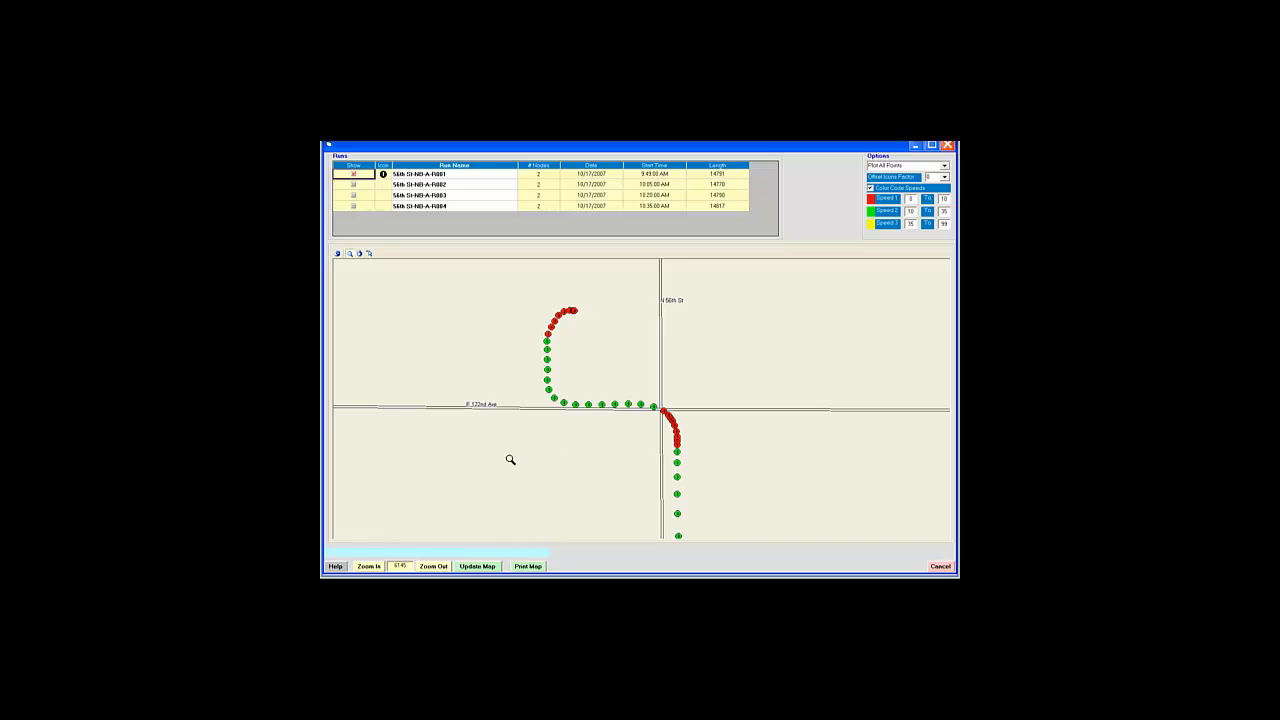
left_click(369, 254)
left_click(666, 413)
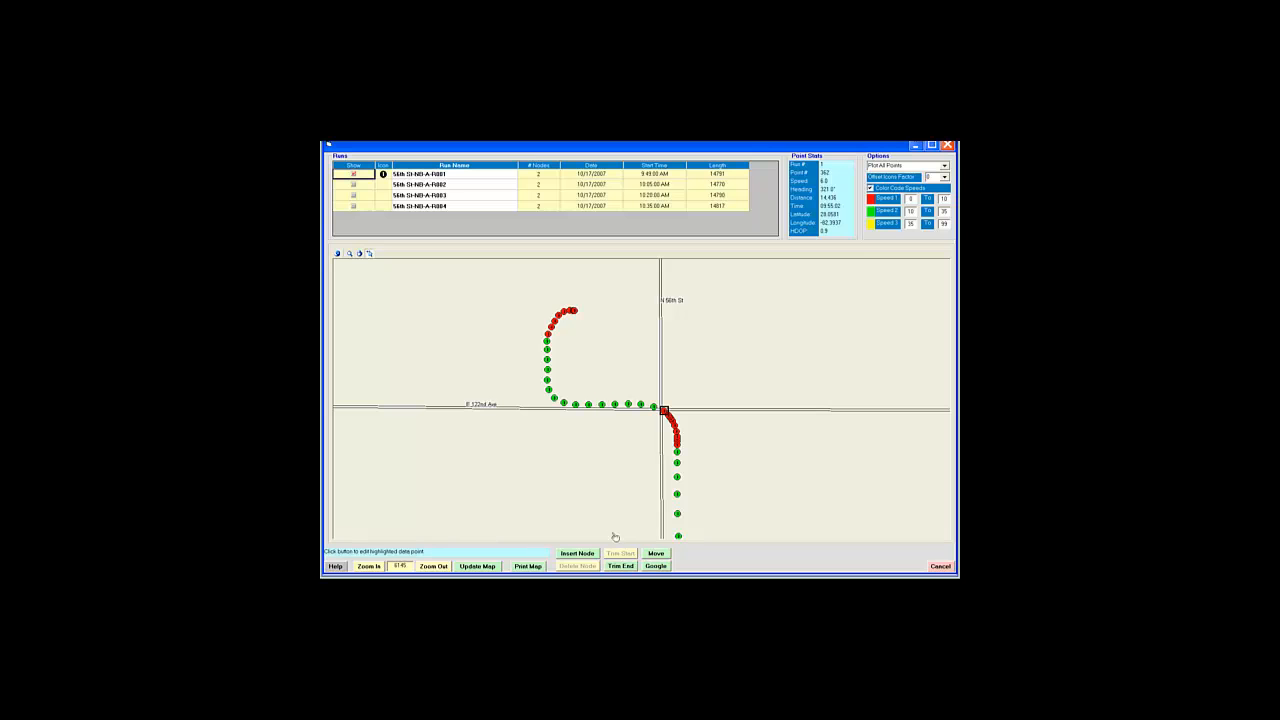
Step: Trim R001's end at the 56th St and E 122nd Ave intersection point
left_click(622, 568)
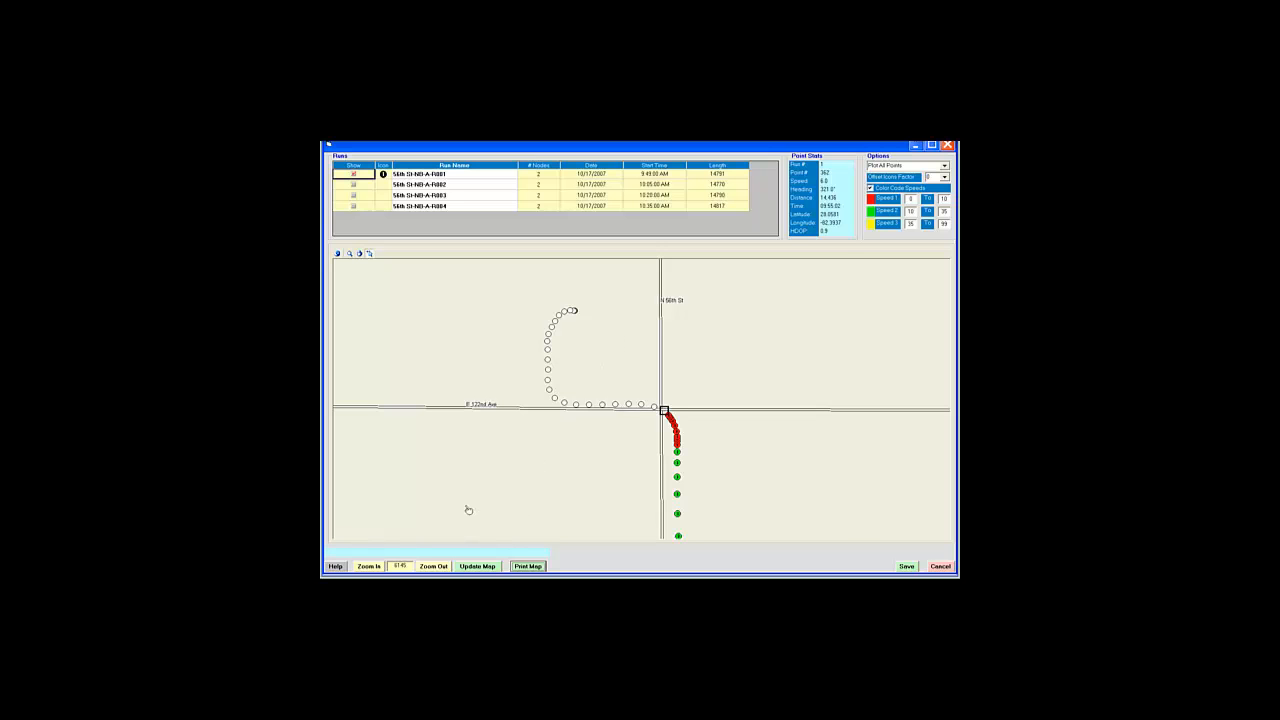
Step: Zoom out four levels to the regional highway view showing the whole edited R001 run
left_click(434, 566)
left_click(434, 566)
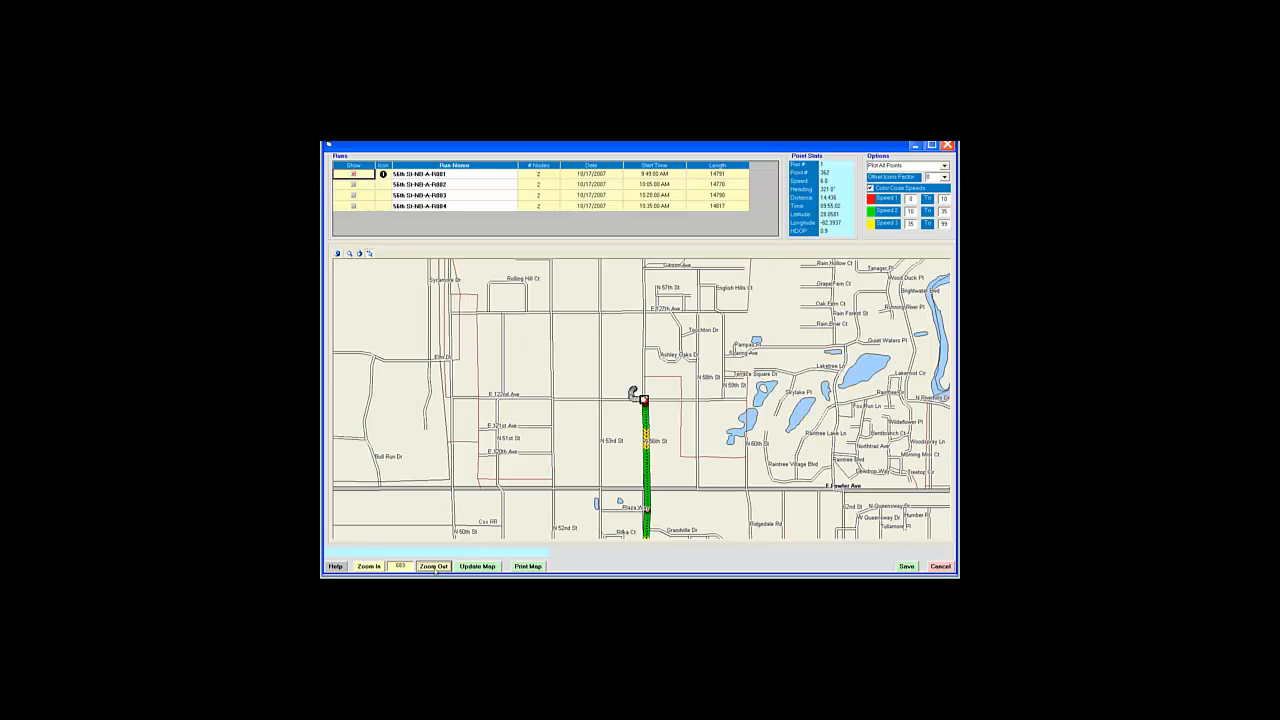
left_click(434, 567)
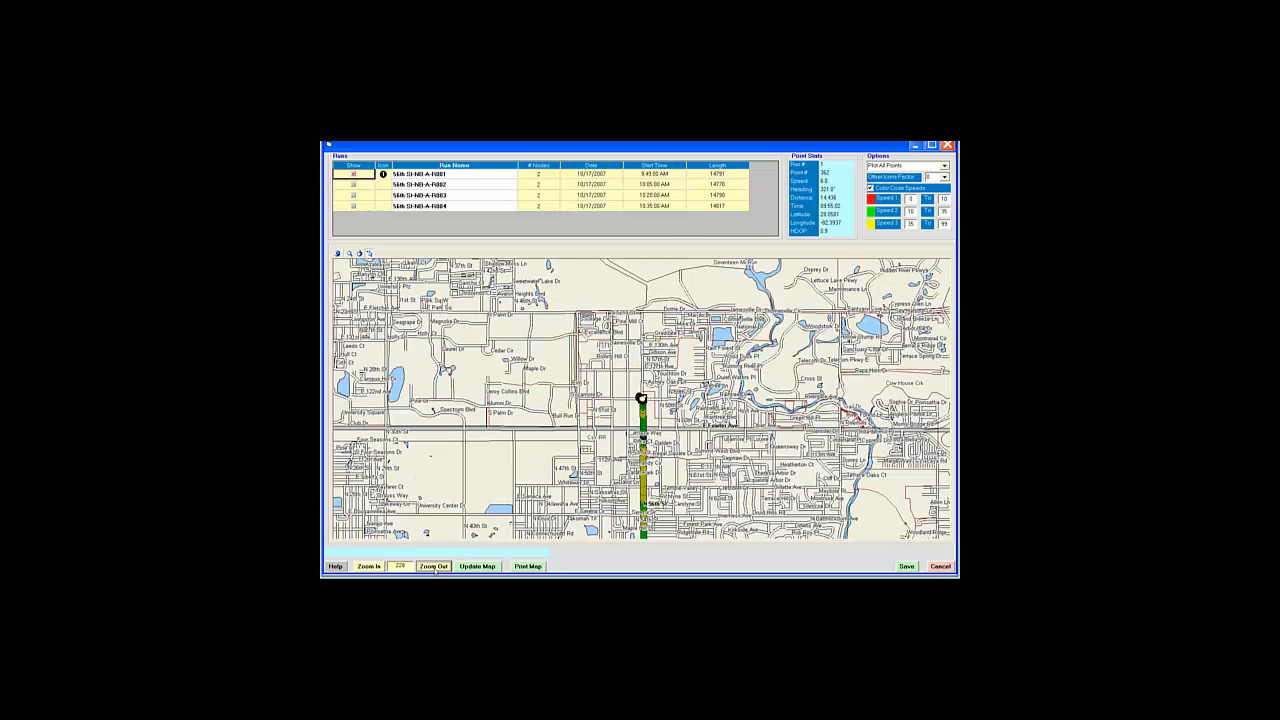
left_click(434, 567)
left_click(350, 254)
Step: Zoom and pan to R001's south end, then select the track point just north of Puritan Rd
left_click_drag(630, 497, 658, 513)
left_click_drag(557, 305, 612, 380)
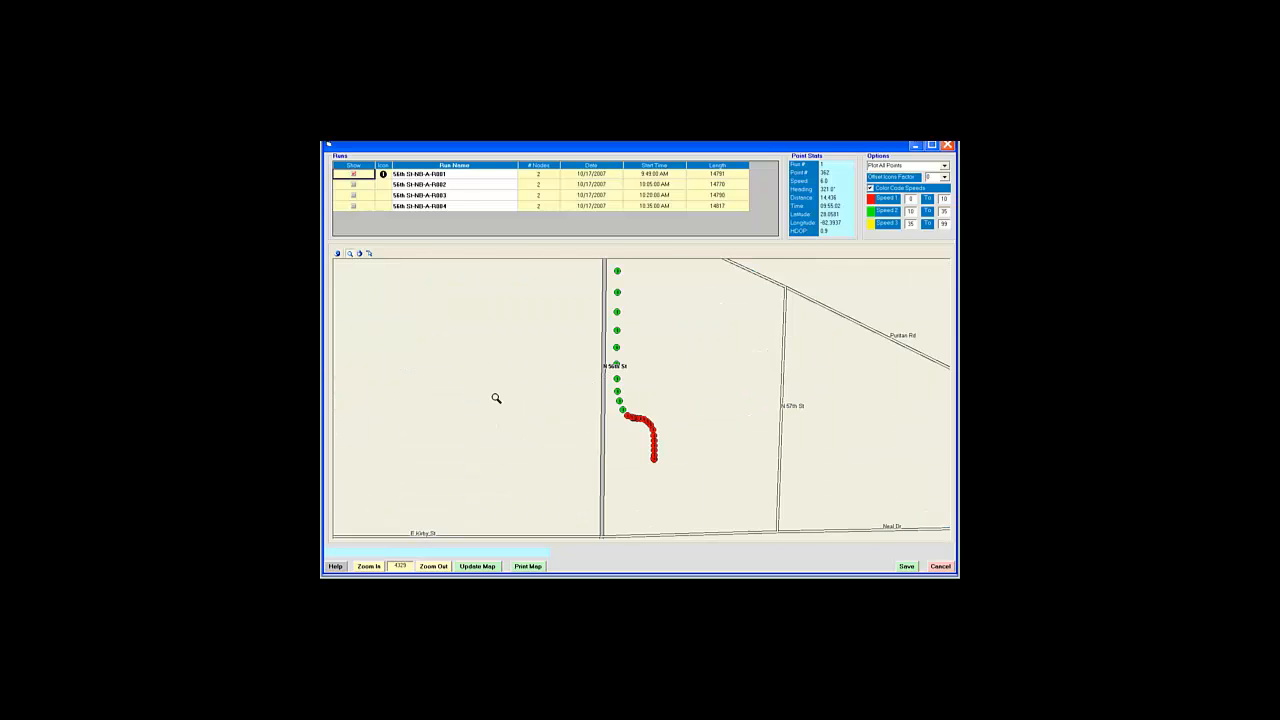
left_click(360, 253)
left_click_drag(564, 351, 571, 435)
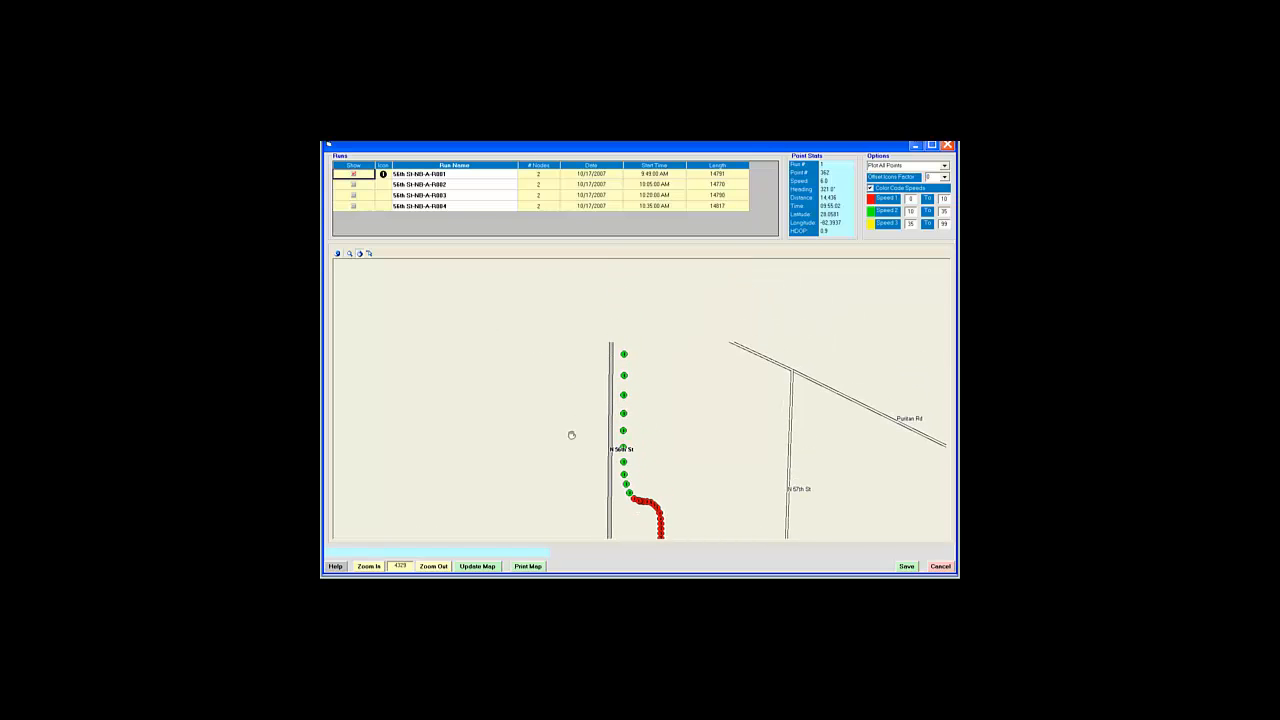
left_click(369, 253)
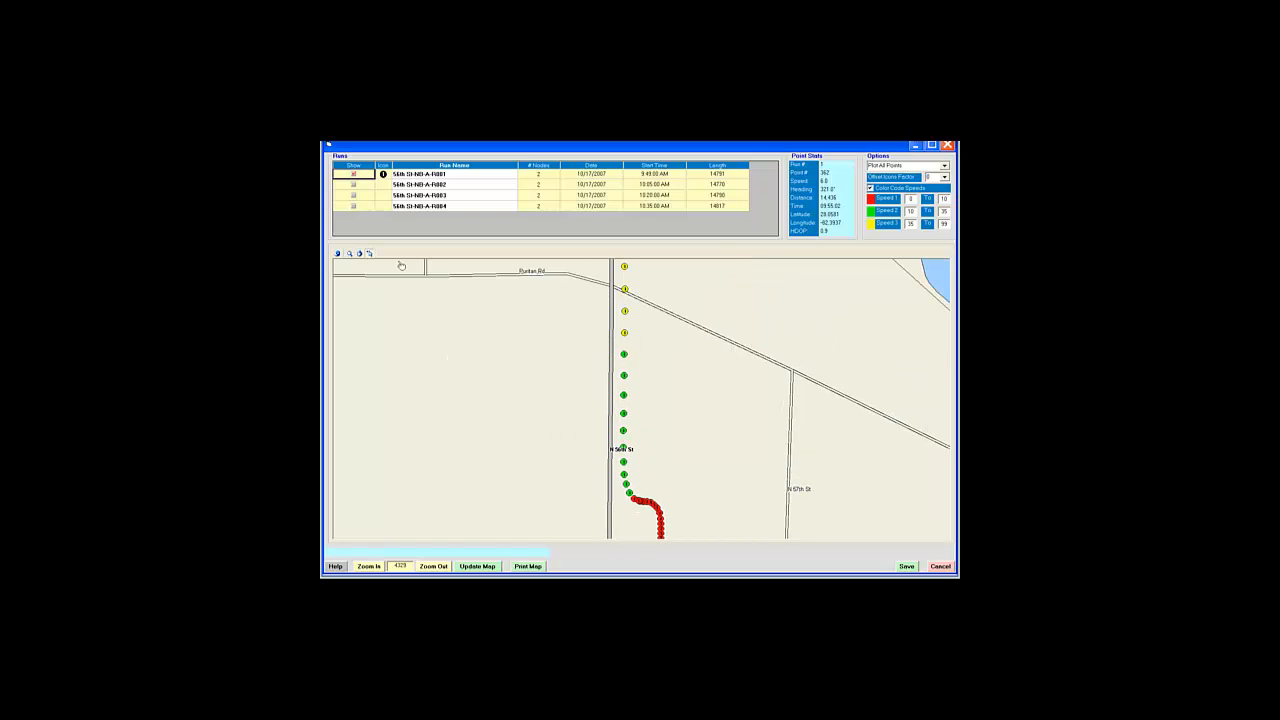
left_click(626, 312)
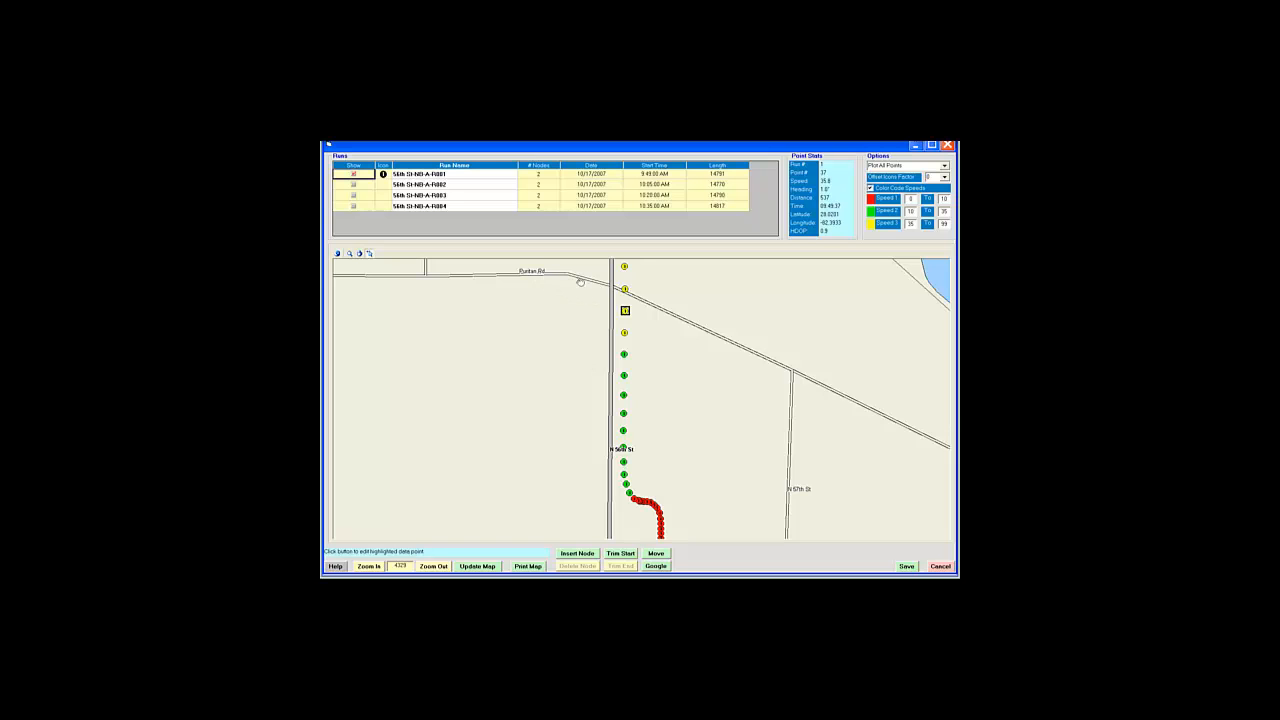
Step: Trim R001's start so the run begins at the point just north of Puritan Rd
left_click(621, 554)
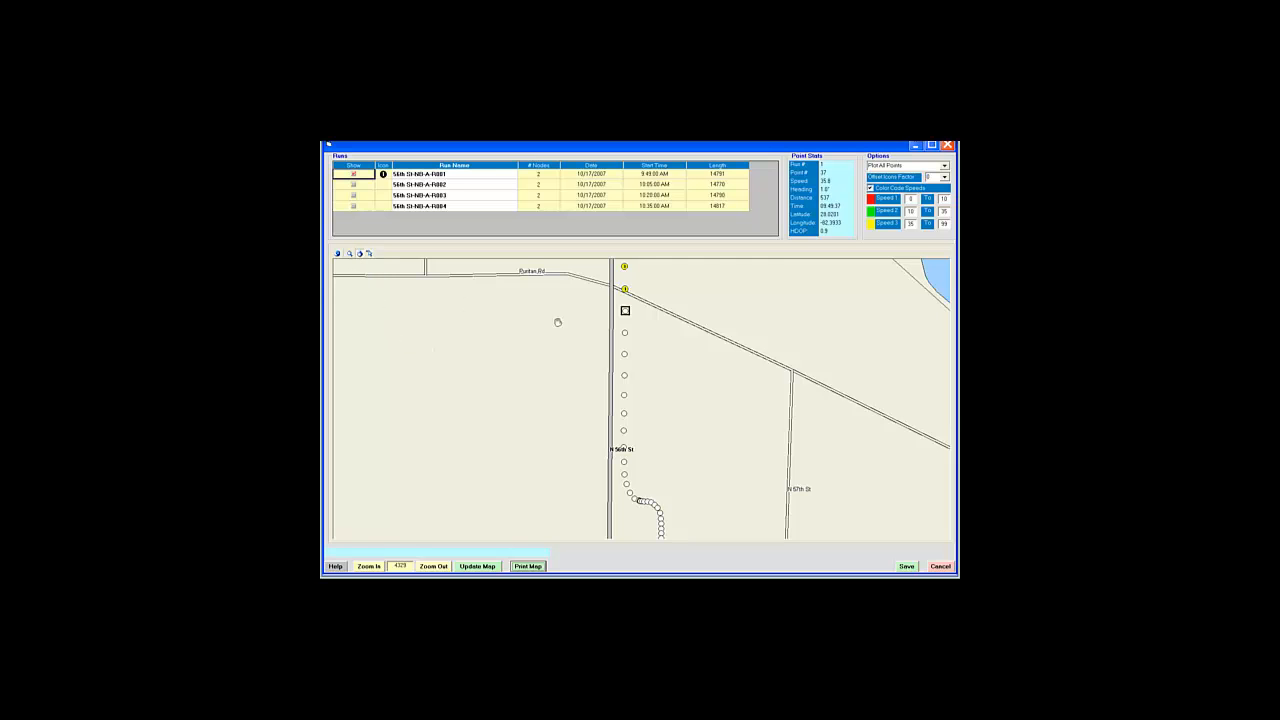
Step: Follow R001 north across the lake and insert a node at point 77, 56th St and Riverhills Dr
left_click_drag(586, 289, 591, 534)
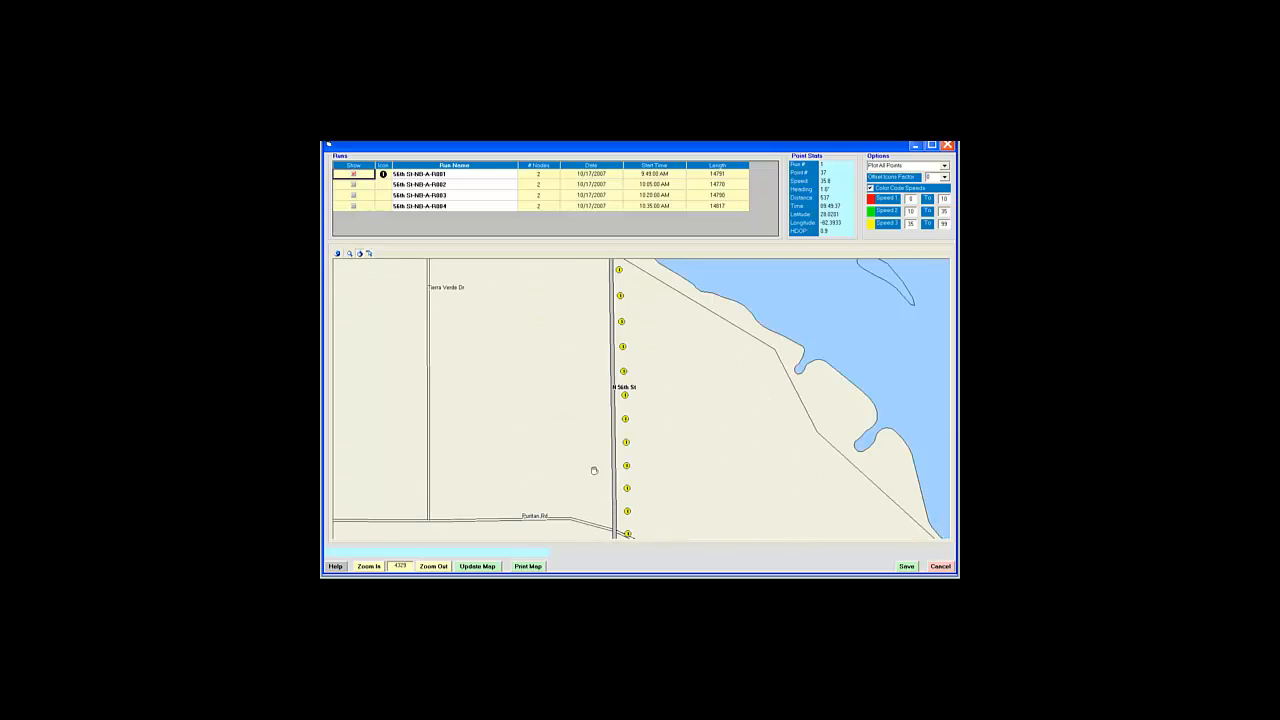
left_click_drag(586, 303, 589, 509)
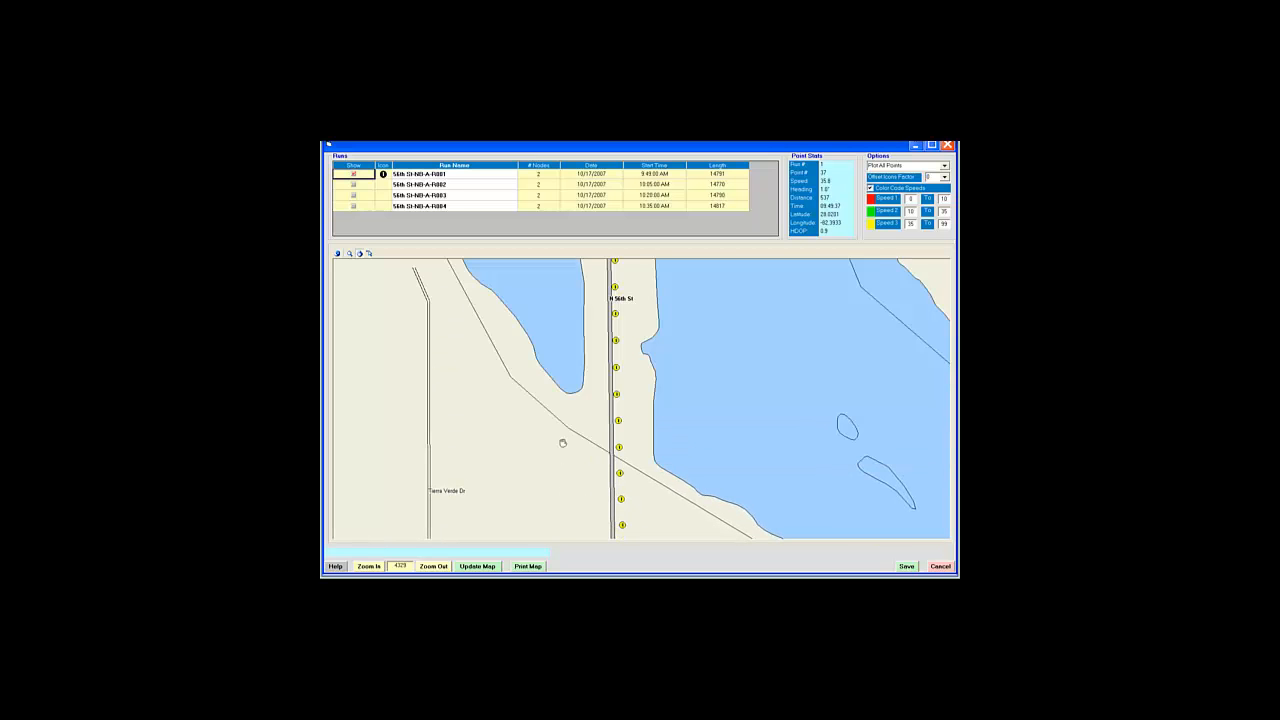
left_click_drag(604, 311, 603, 505)
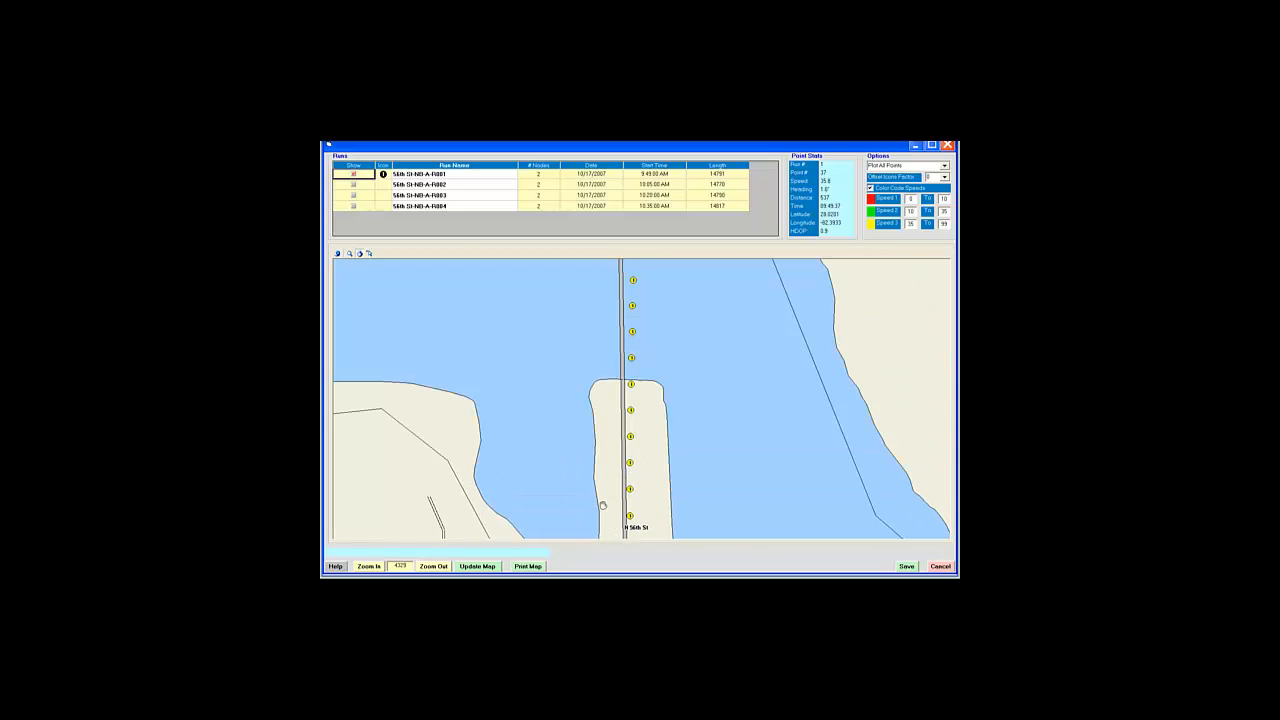
left_click_drag(597, 306, 621, 509)
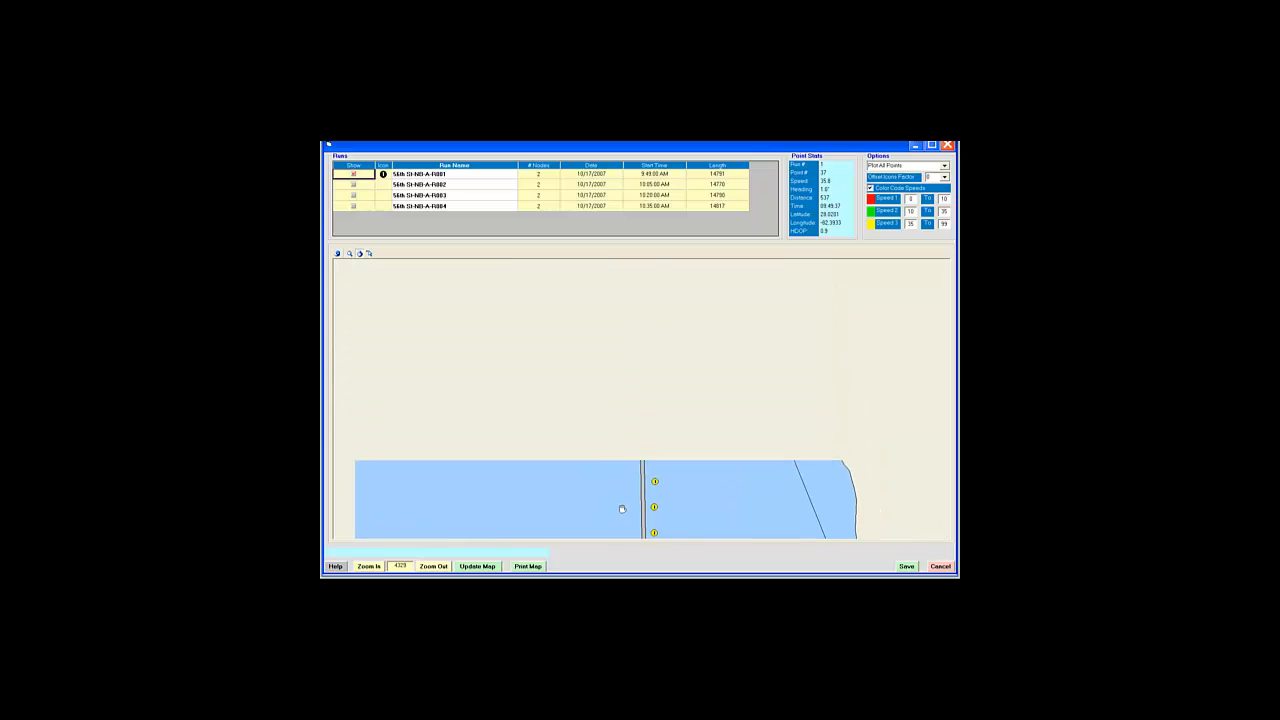
left_click_drag(624, 287, 629, 417)
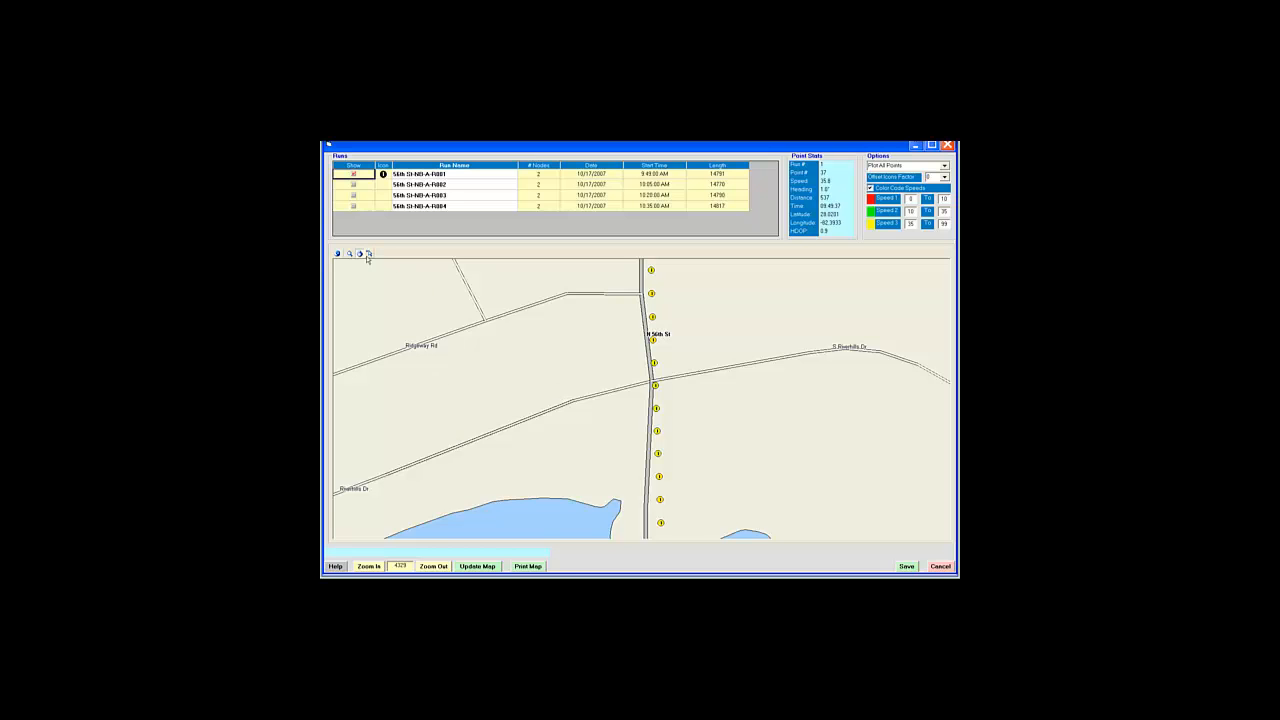
left_click(656, 364)
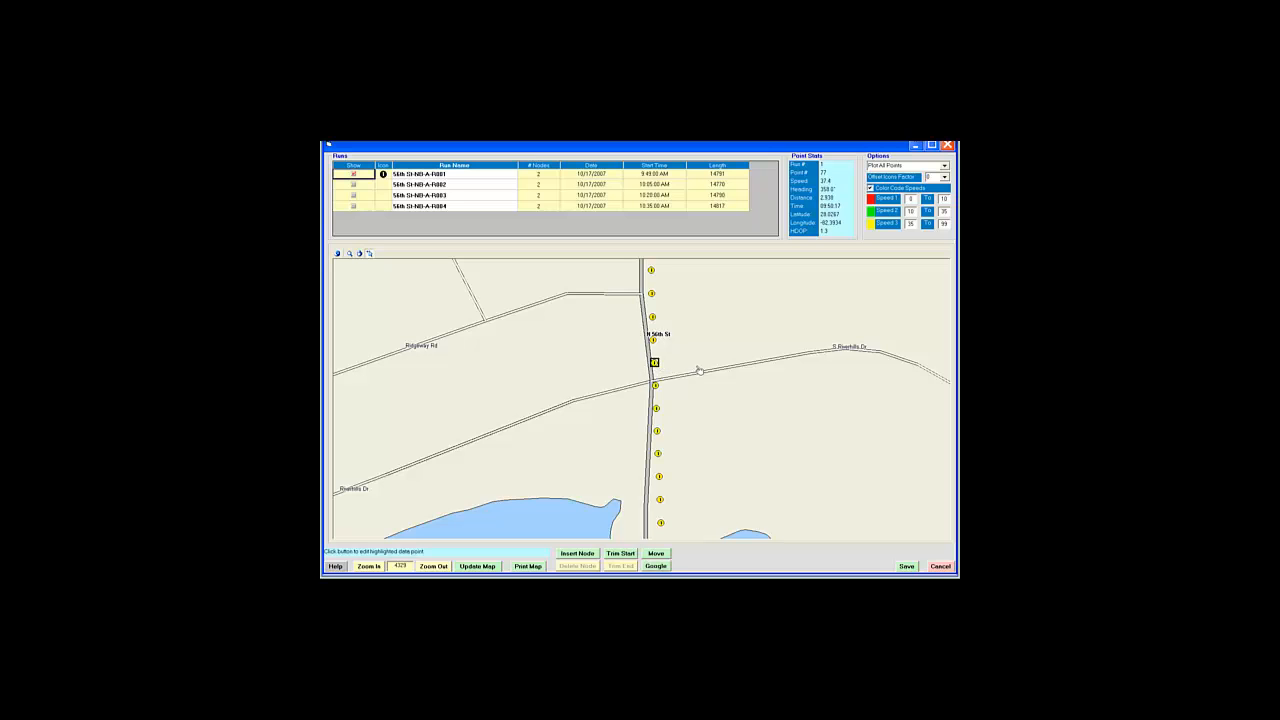
left_click(591, 554)
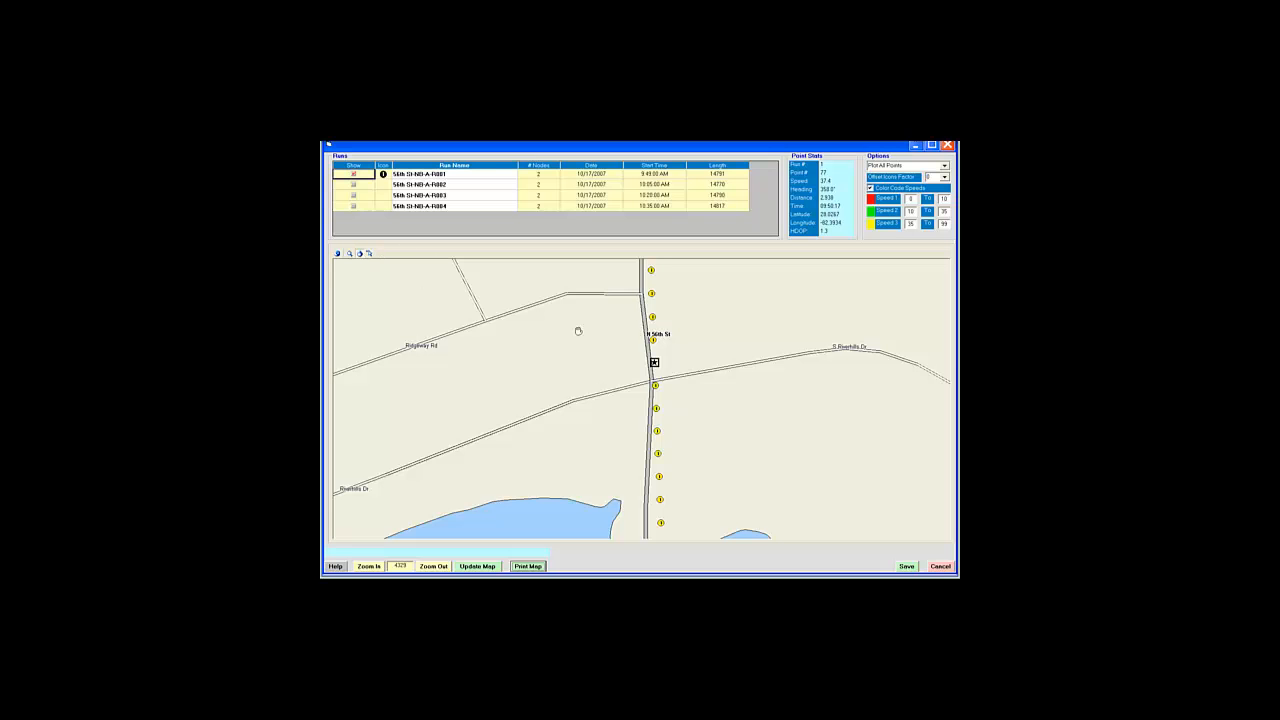
Step: Insert a node on the run just north of the Grove Hill crossing
left_click_drag(633, 343, 608, 509)
left_click_drag(594, 369, 597, 414)
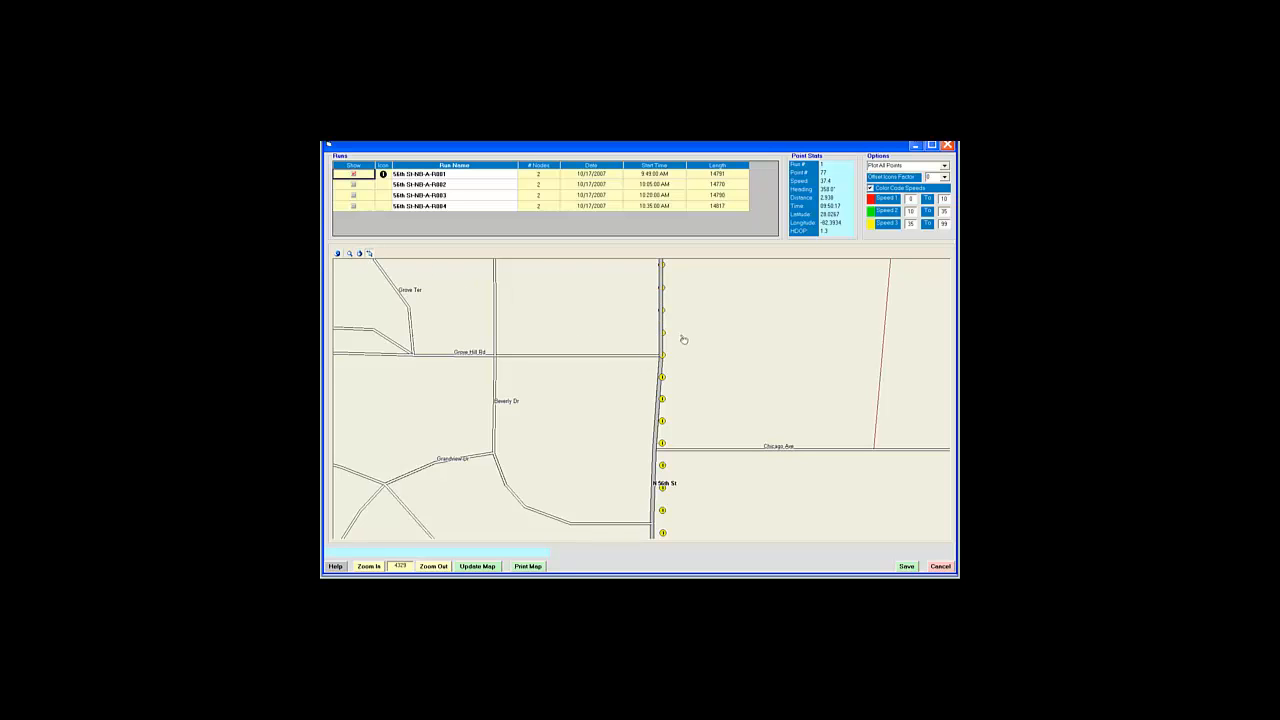
left_click(667, 335)
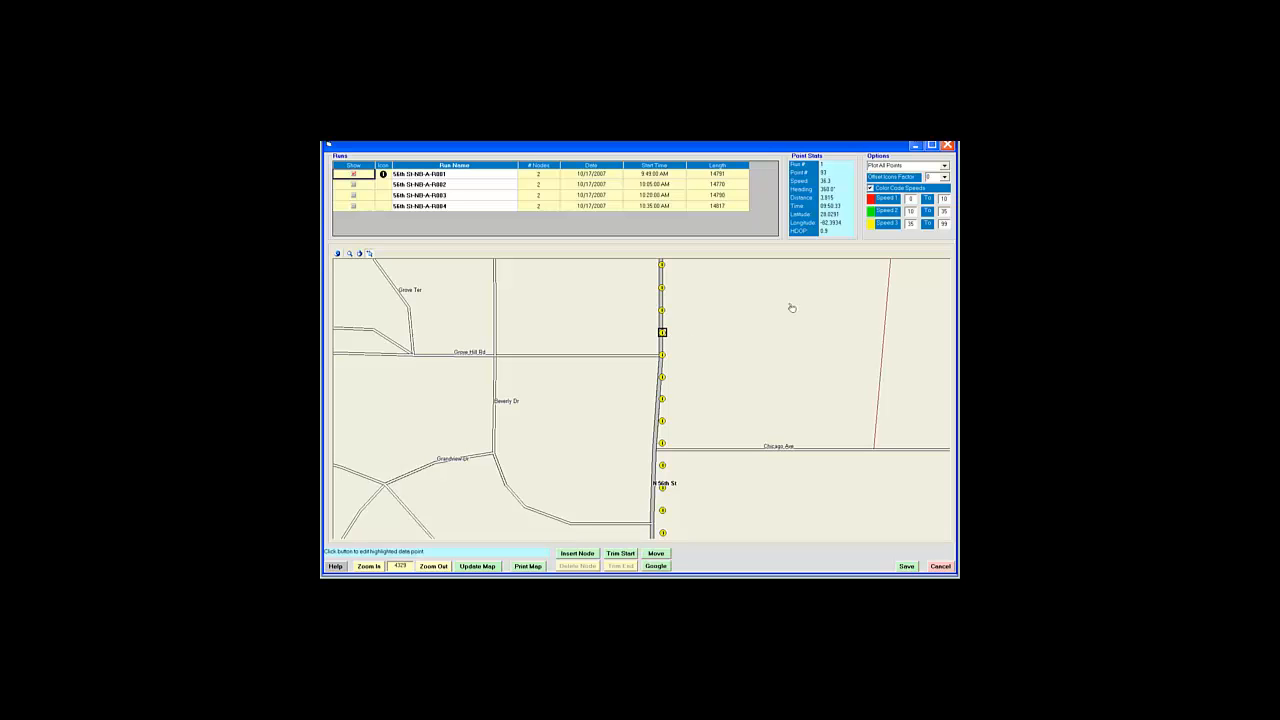
left_click(590, 553)
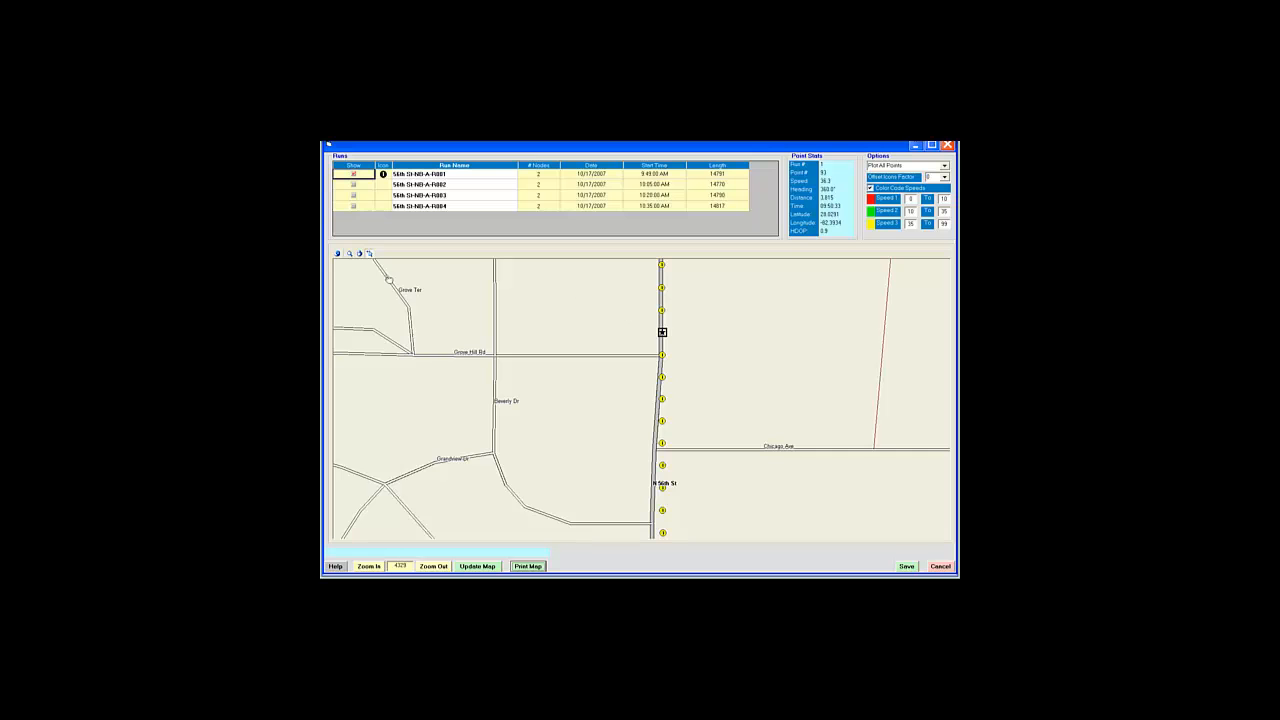
Step: Insert a node on the run just north of E Busch Blvd
left_click_drag(622, 292, 629, 523)
left_click_drag(636, 315, 638, 521)
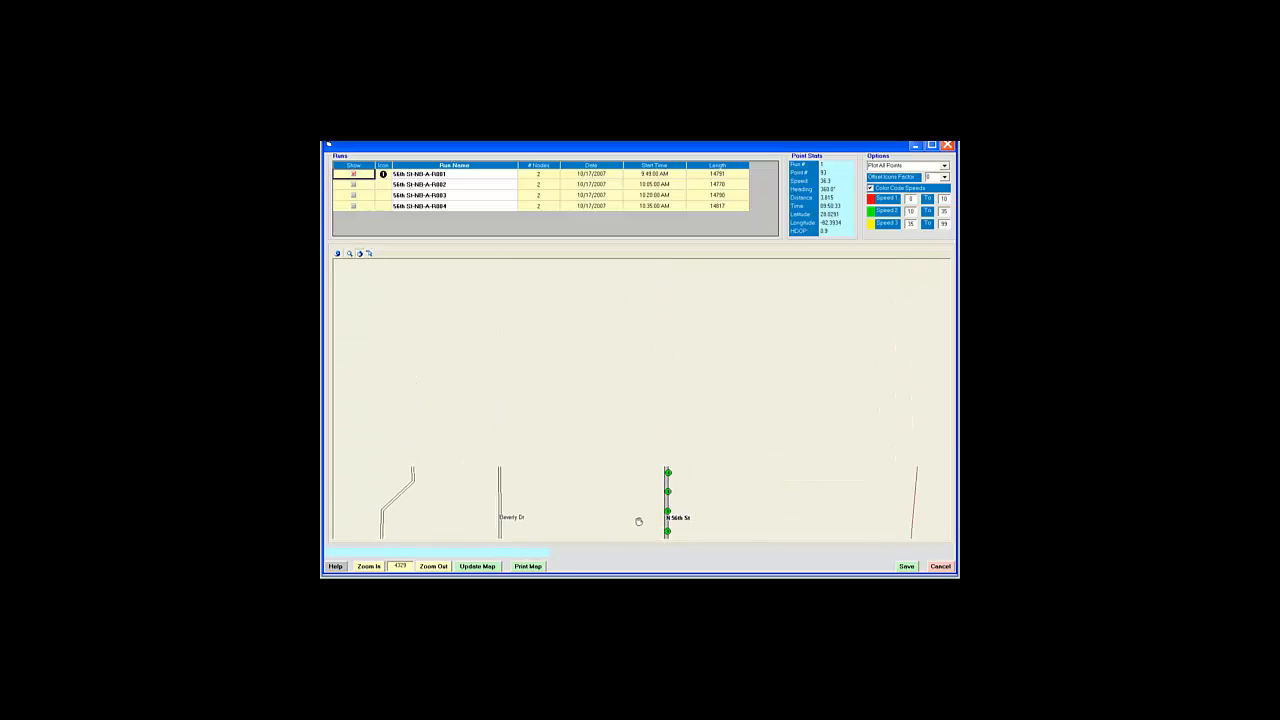
left_click_drag(651, 337, 654, 509)
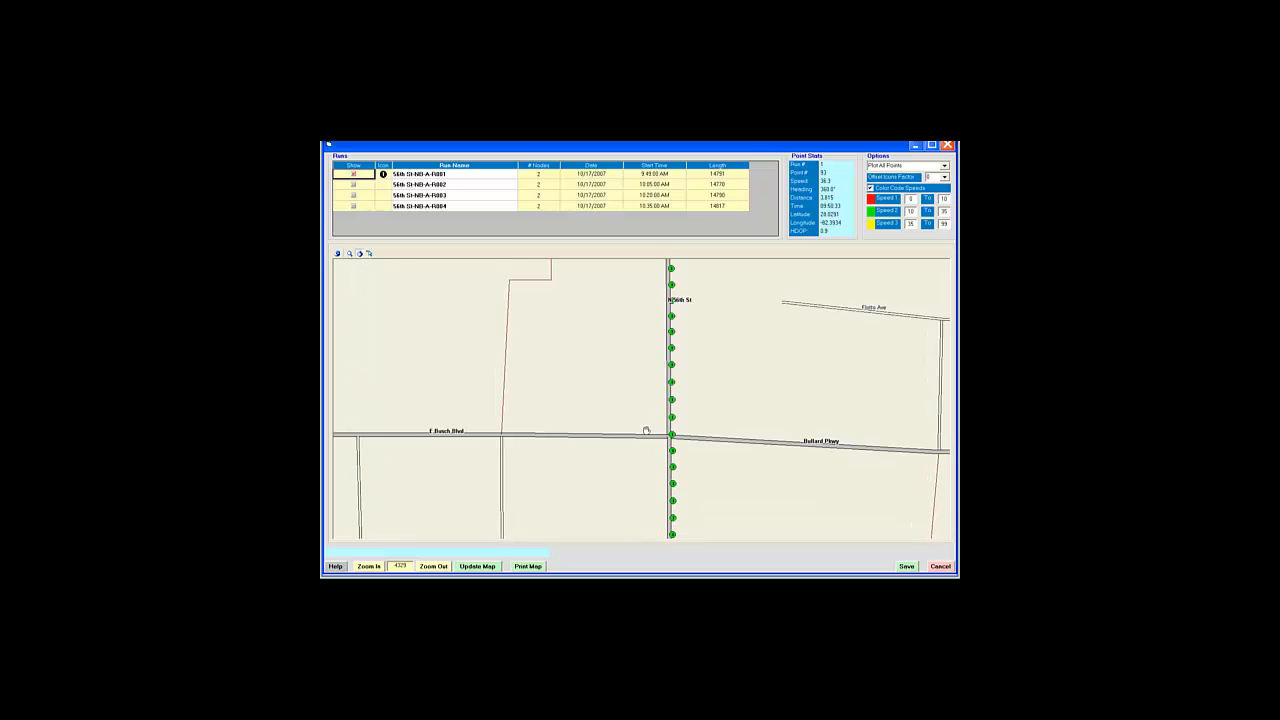
left_click(369, 254)
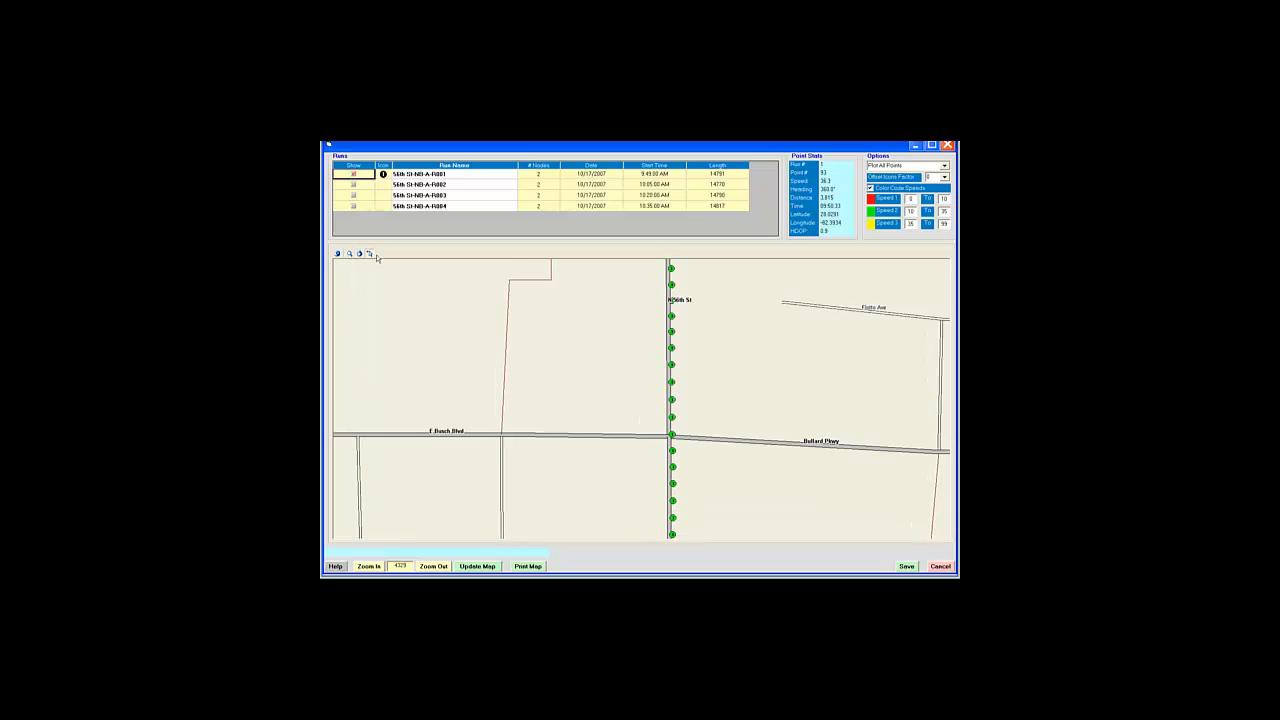
left_click(673, 418)
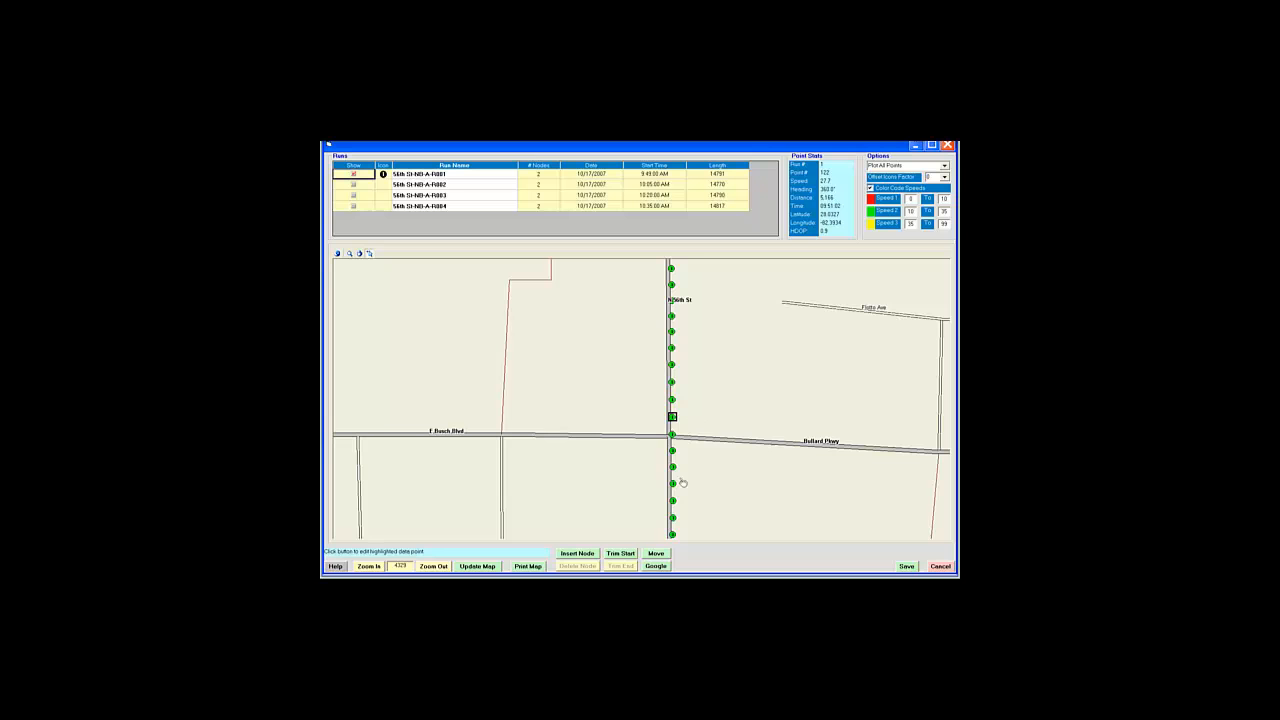
left_click(578, 554)
Step: Insert a node at the route point where 56th St crosses Temple Heights Rd
left_click(360, 254)
left_click_drag(598, 305, 603, 526)
left_click_drag(618, 320, 614, 531)
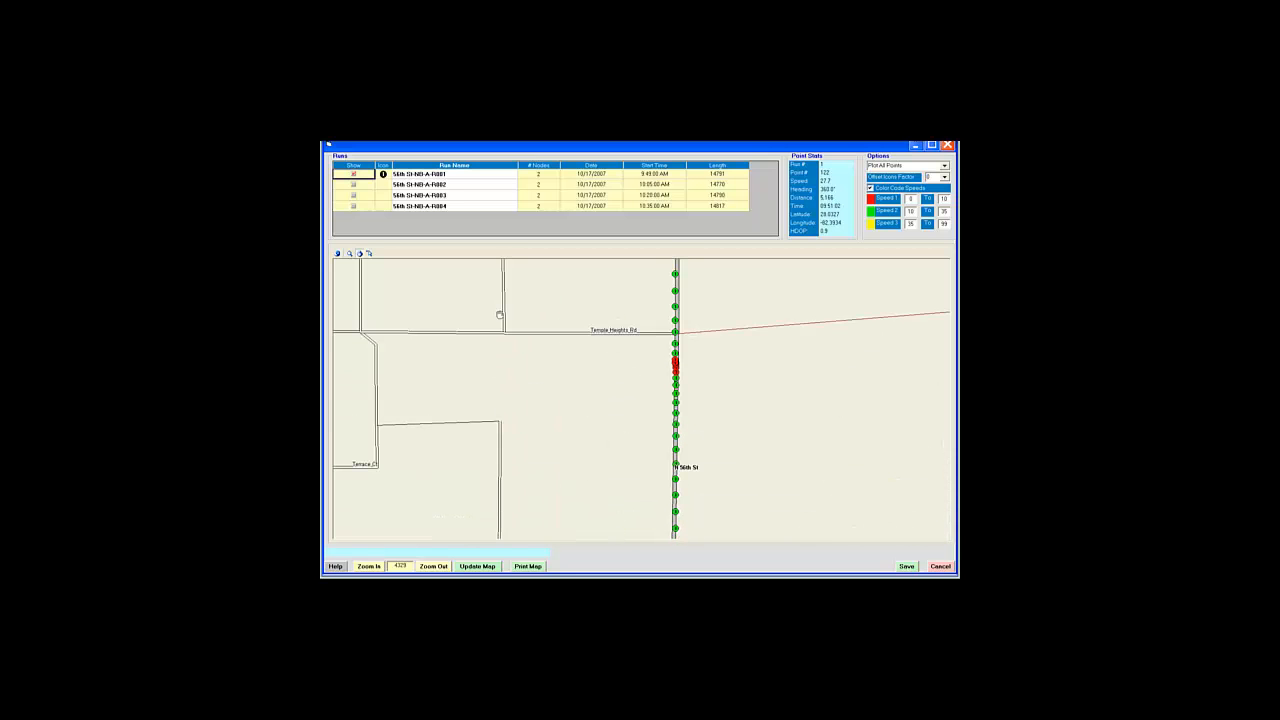
left_click(369, 254)
left_click(676, 321)
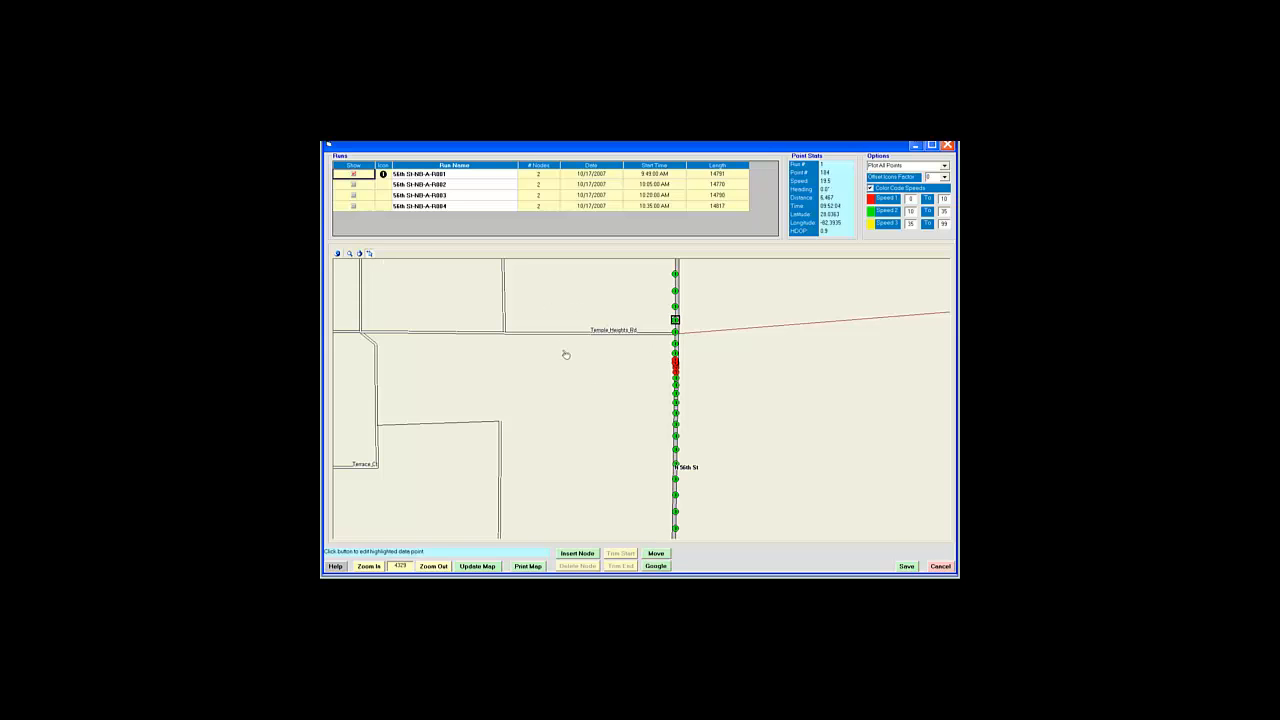
left_click(576, 554)
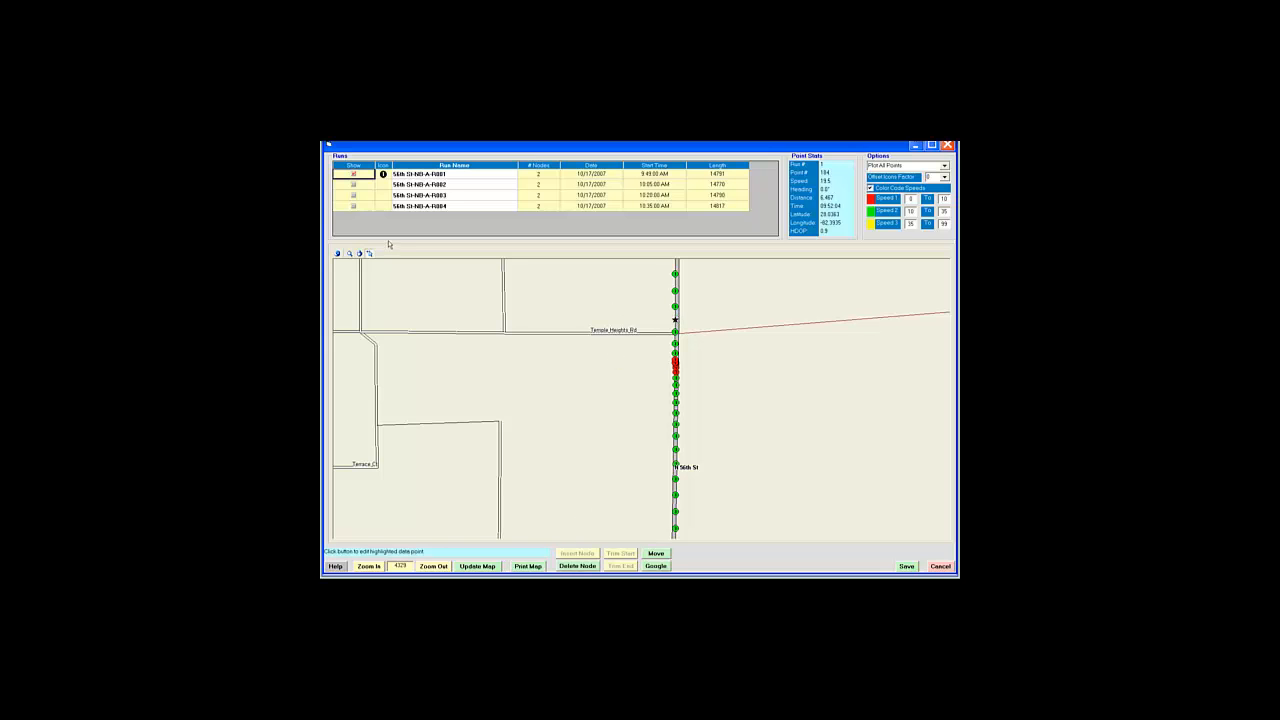
left_click(368, 253)
Step: Insert nodes at the route points just north of Mission Hills Ave and Druid Hills Rd
left_click_drag(623, 297, 634, 494)
left_click_drag(634, 331, 636, 513)
left_click_drag(632, 341, 631, 452)
left_click_drag(646, 343, 646, 442)
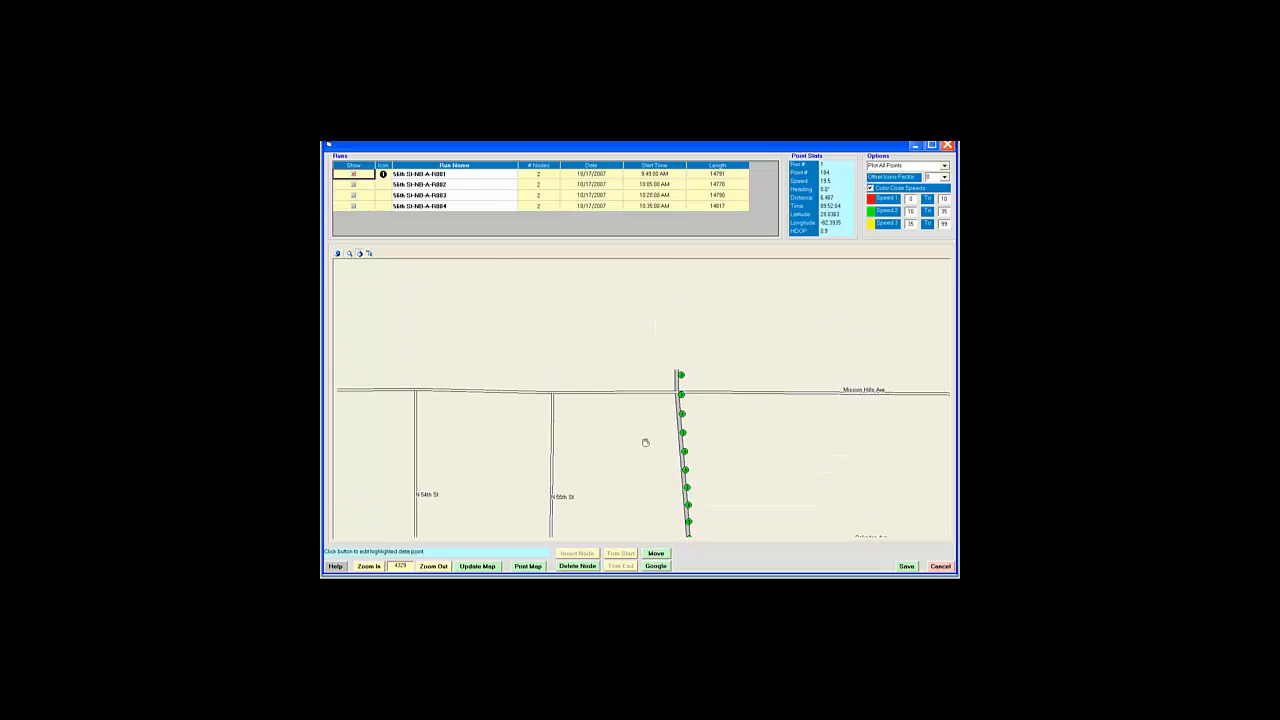
left_click(370, 254)
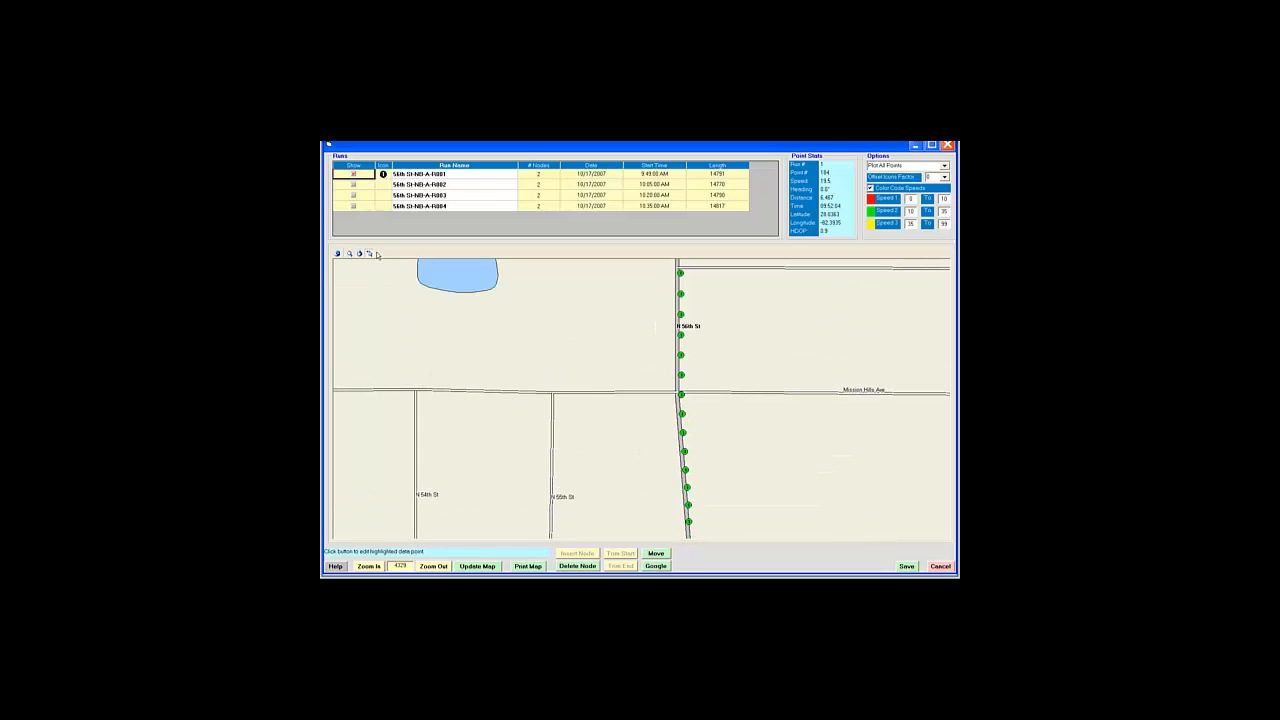
left_click(681, 376)
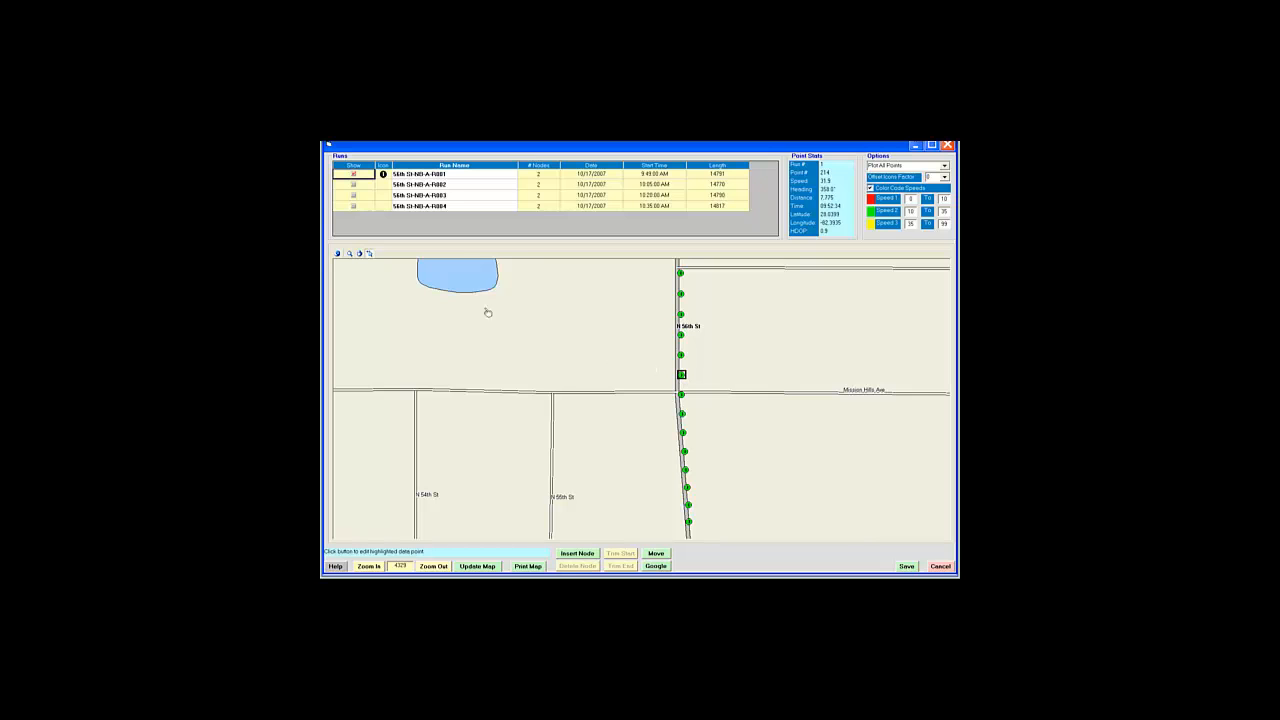
left_click(594, 554)
left_click(359, 254)
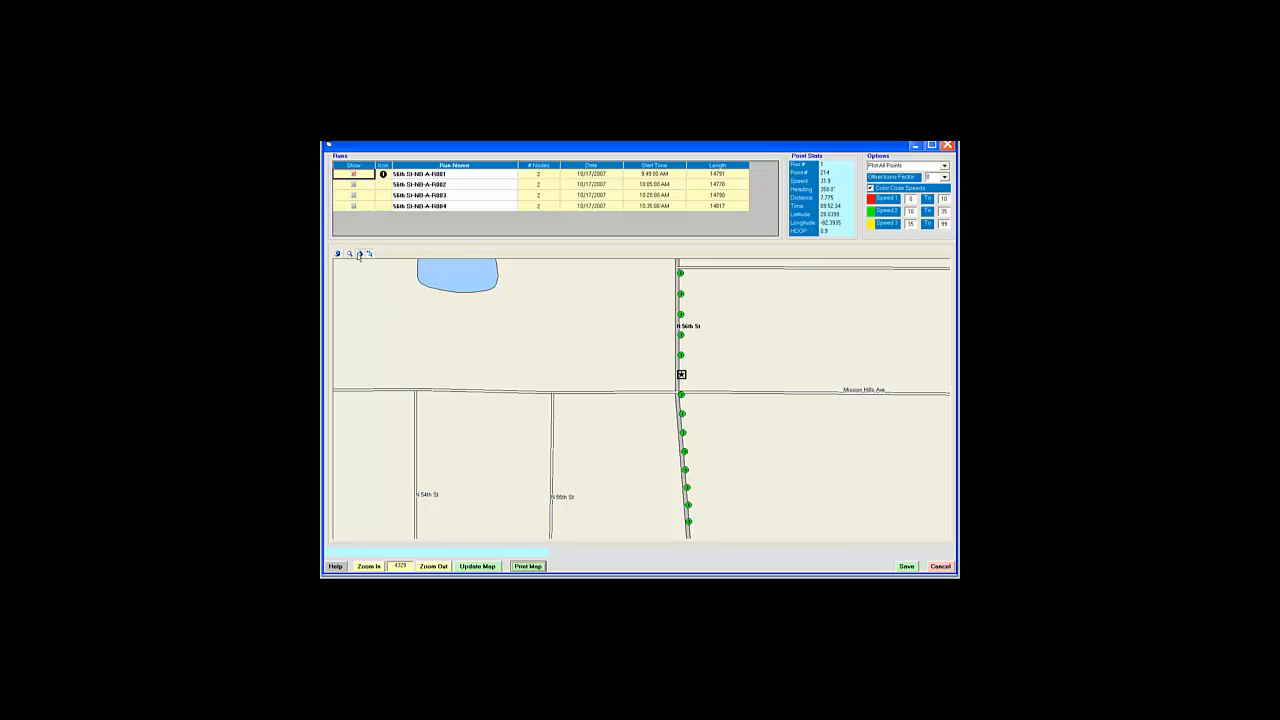
left_click_drag(622, 290, 634, 483)
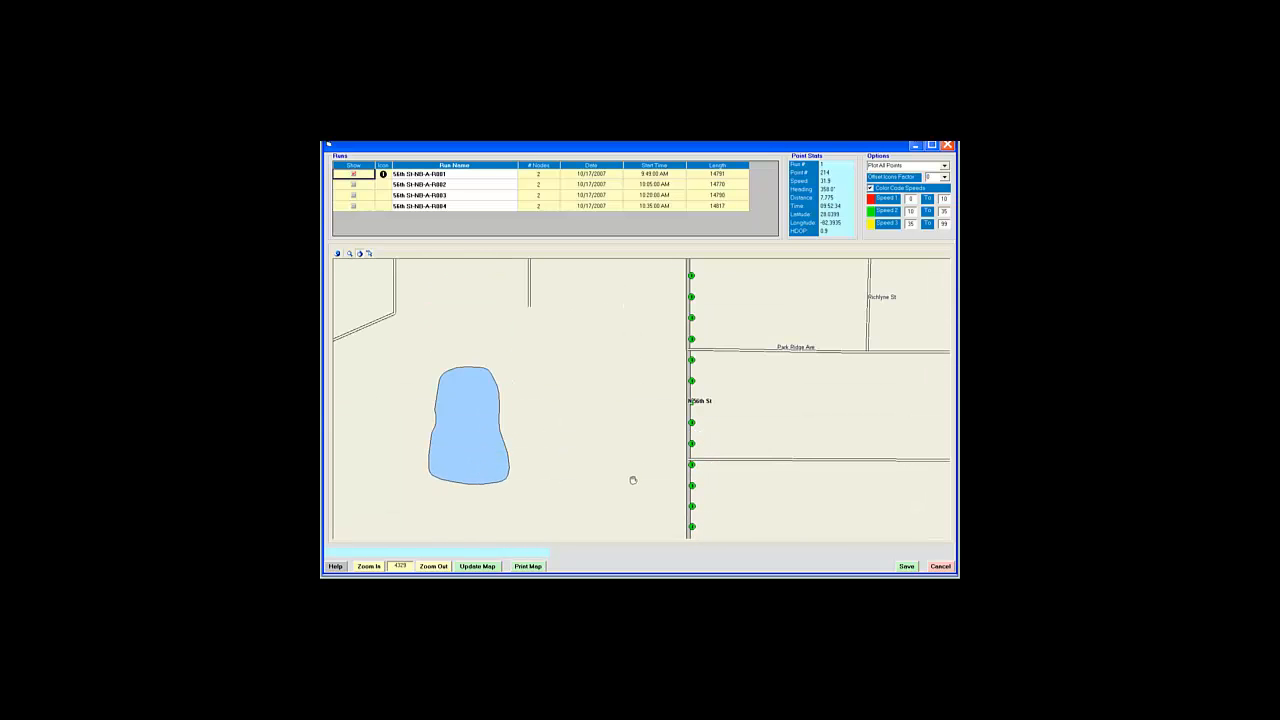
left_click_drag(629, 331, 623, 524)
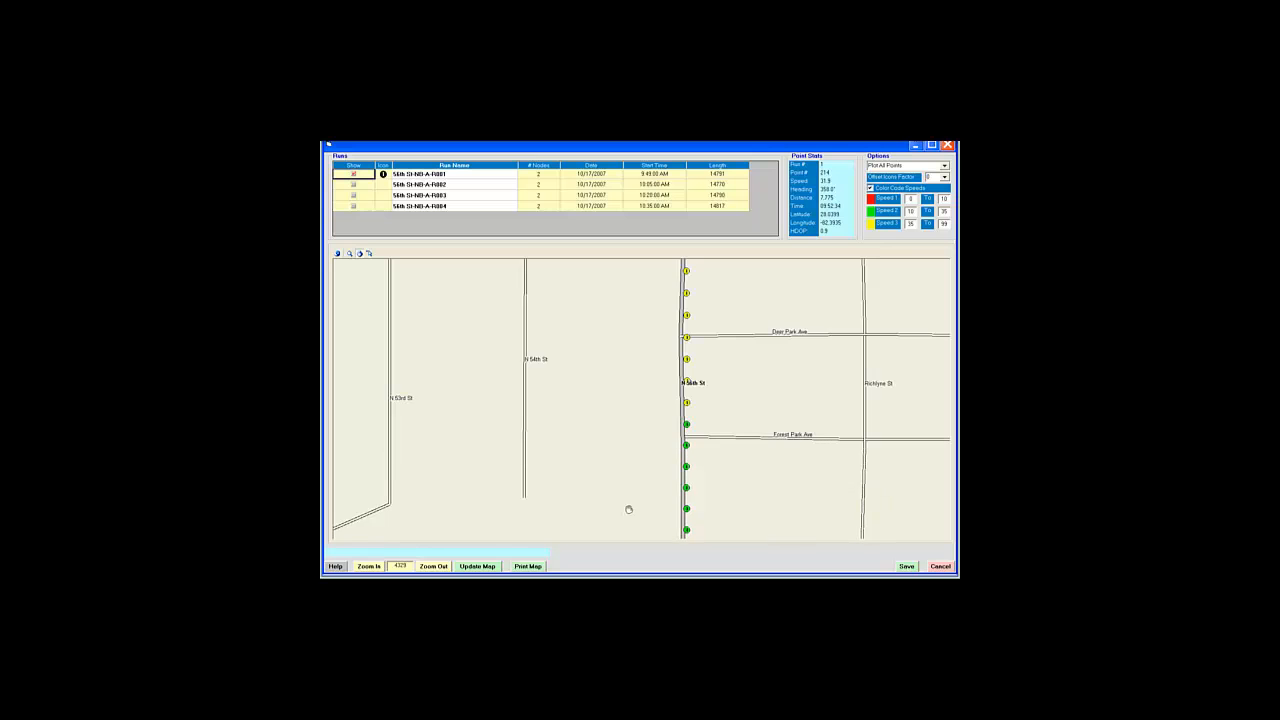
left_click_drag(612, 344, 611, 497)
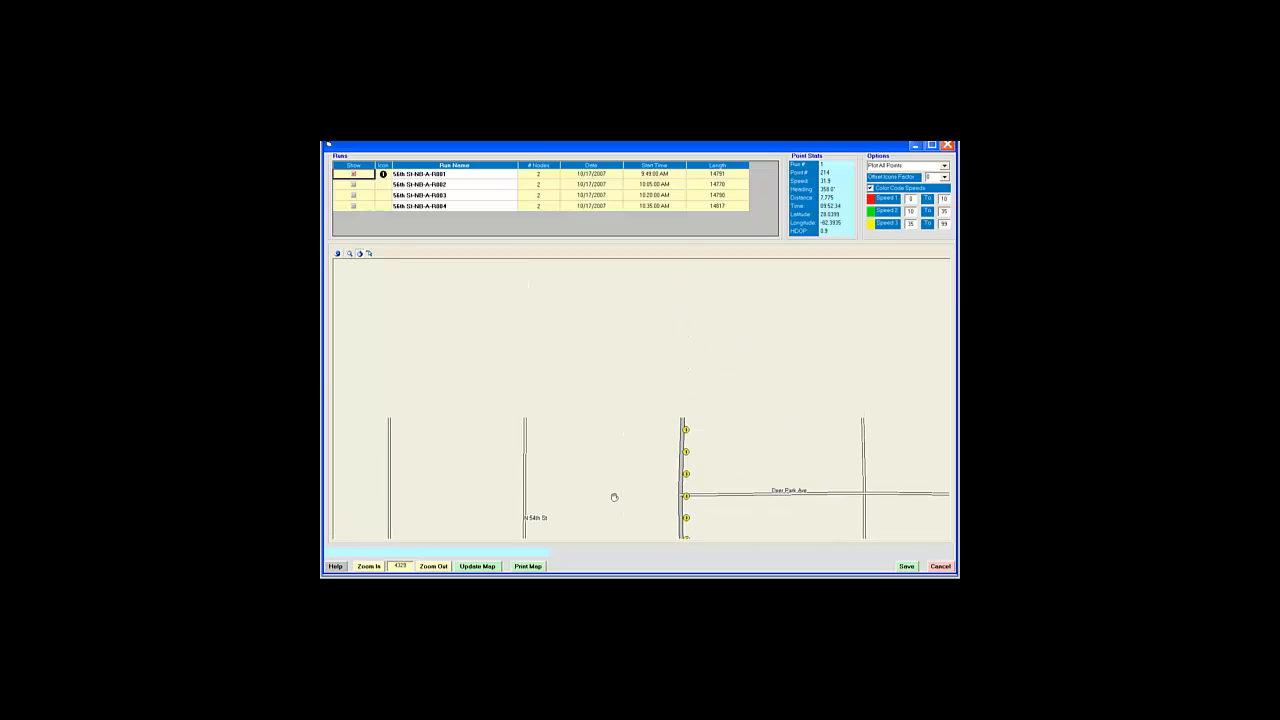
left_click(369, 254)
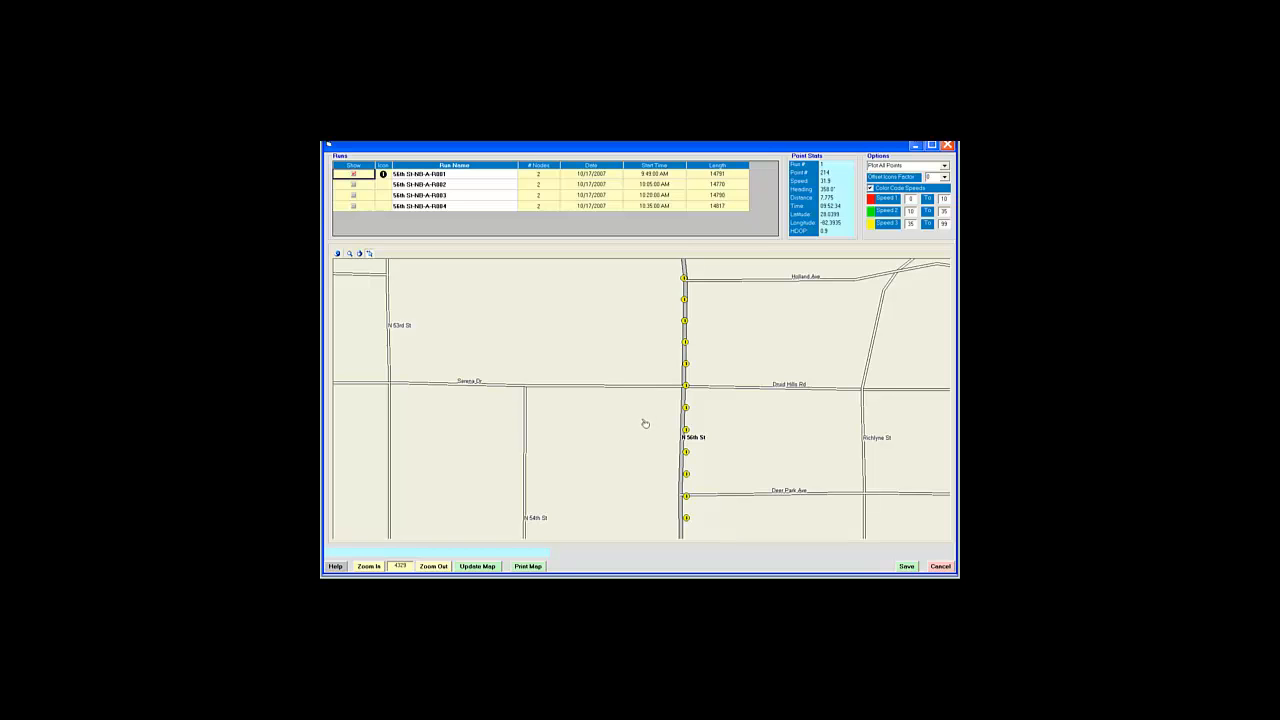
left_click(687, 365)
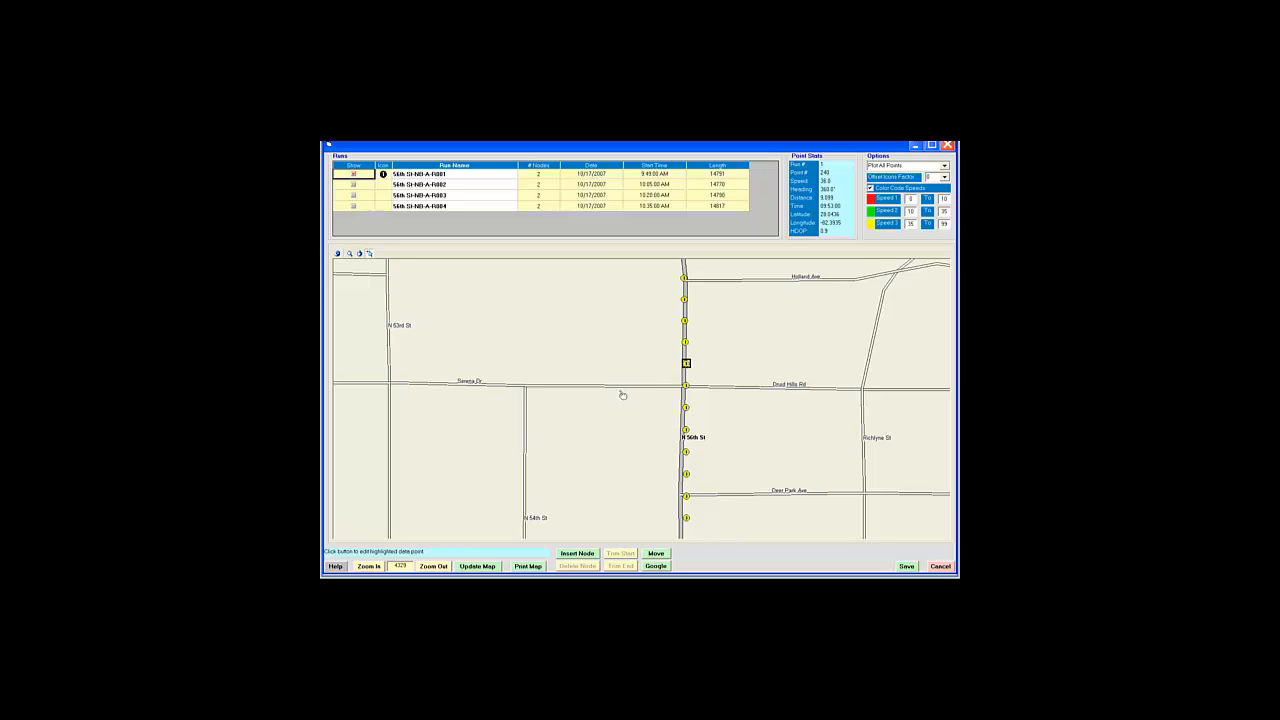
left_click(585, 555)
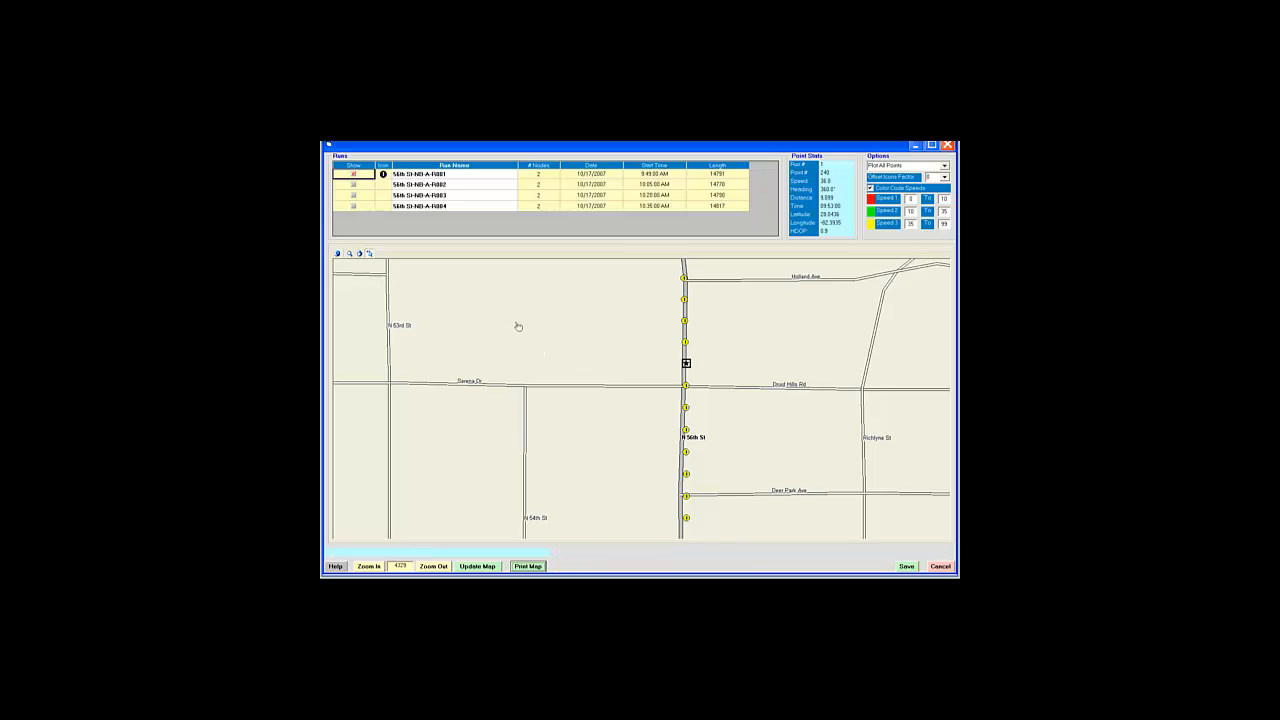
Step: Insert nodes just north of Whiteway Dr and at the E 113th Ave intersection
left_click(365, 254)
left_click_drag(614, 309, 638, 544)
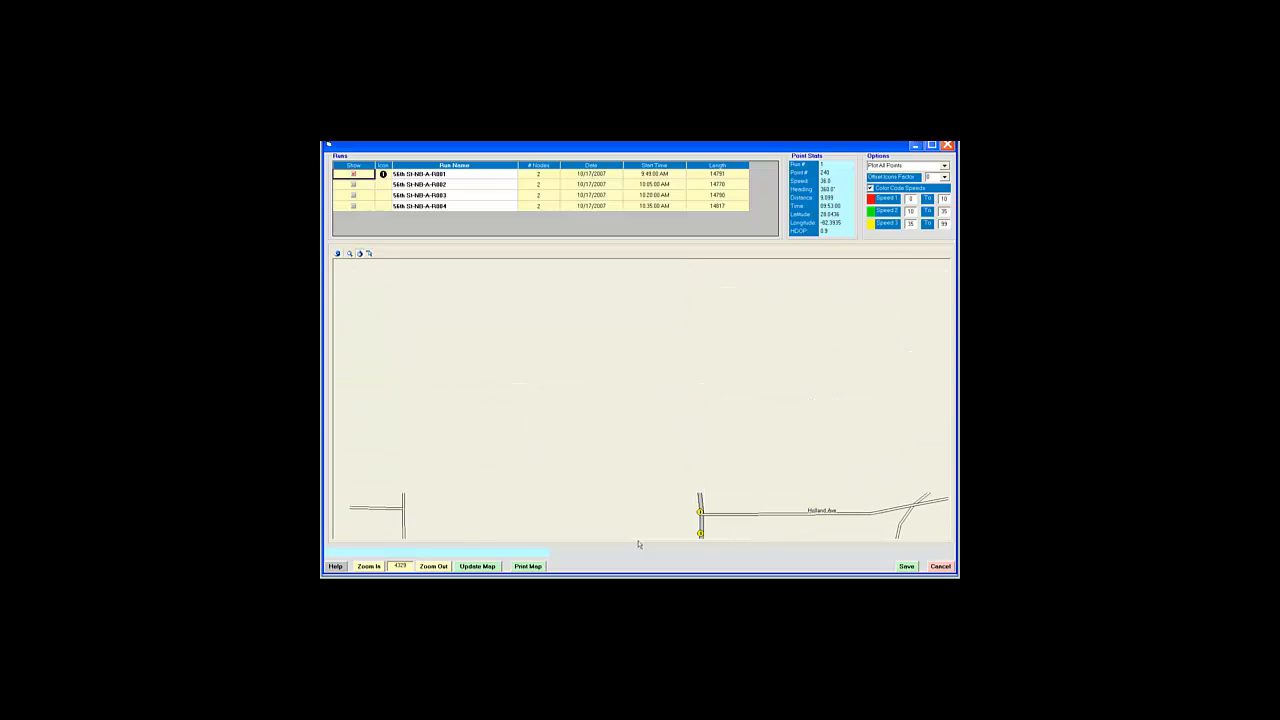
left_click_drag(626, 343, 623, 551)
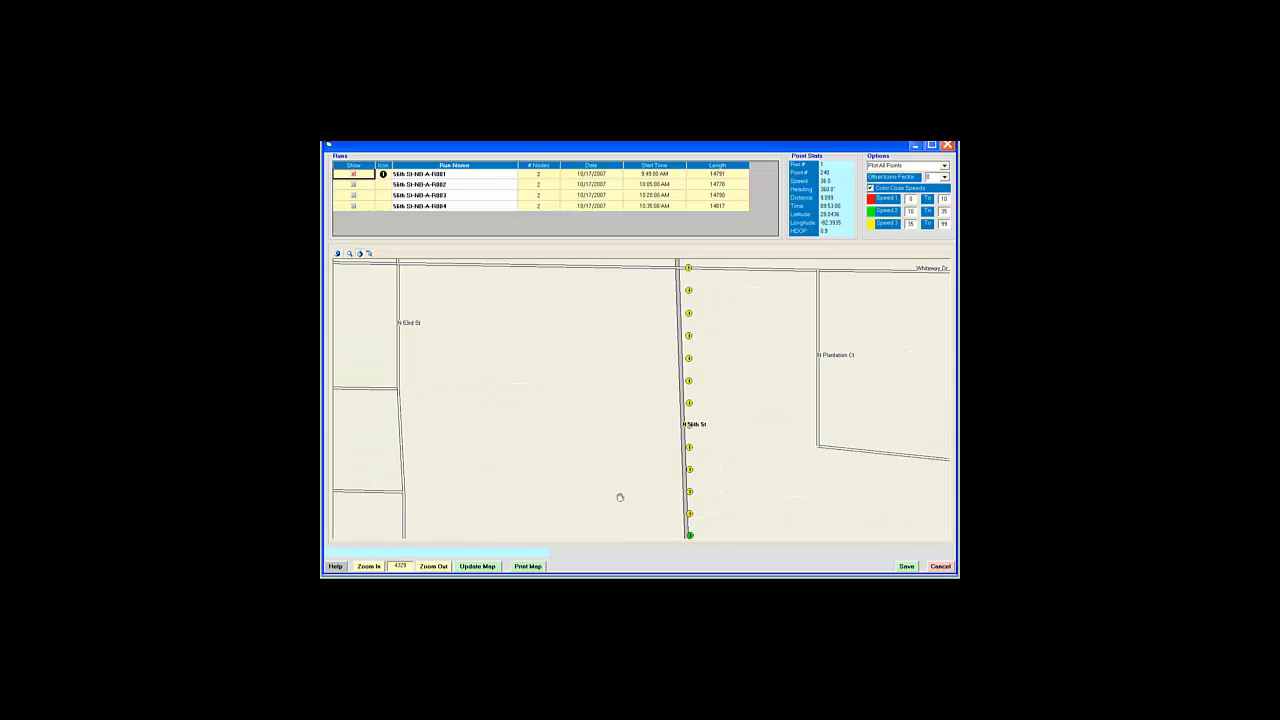
left_click_drag(627, 343, 641, 513)
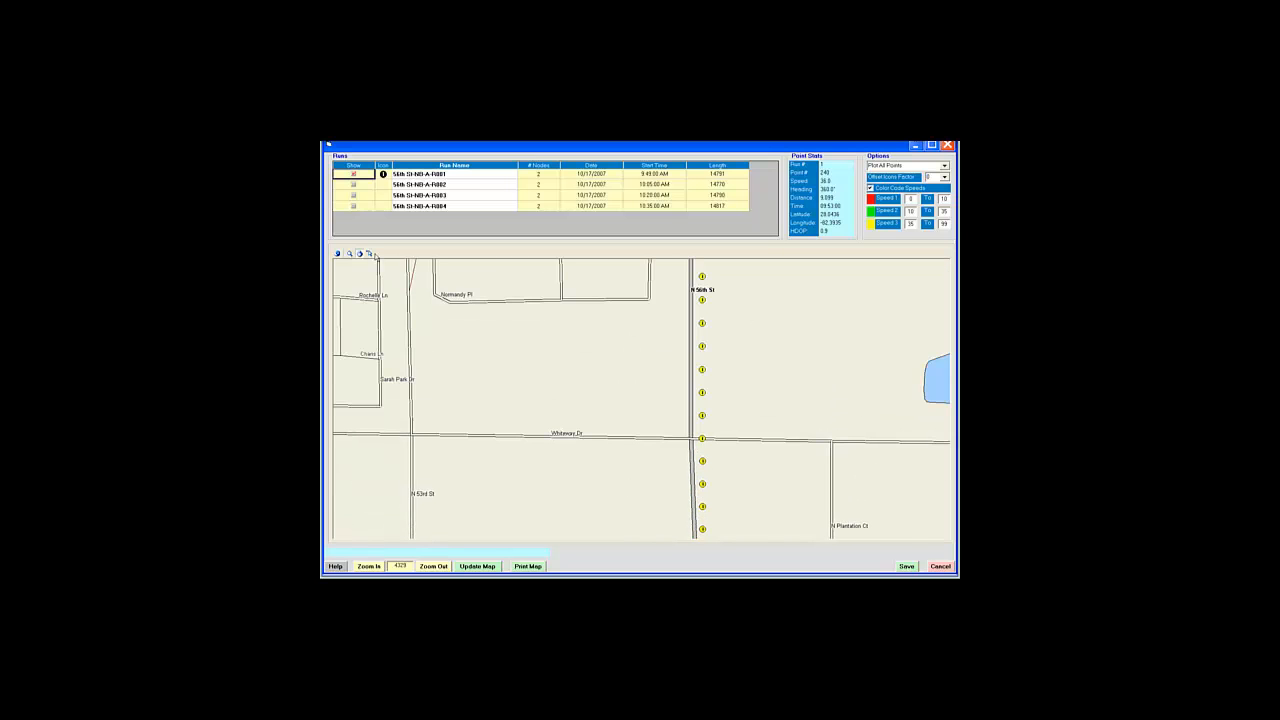
left_click(703, 416)
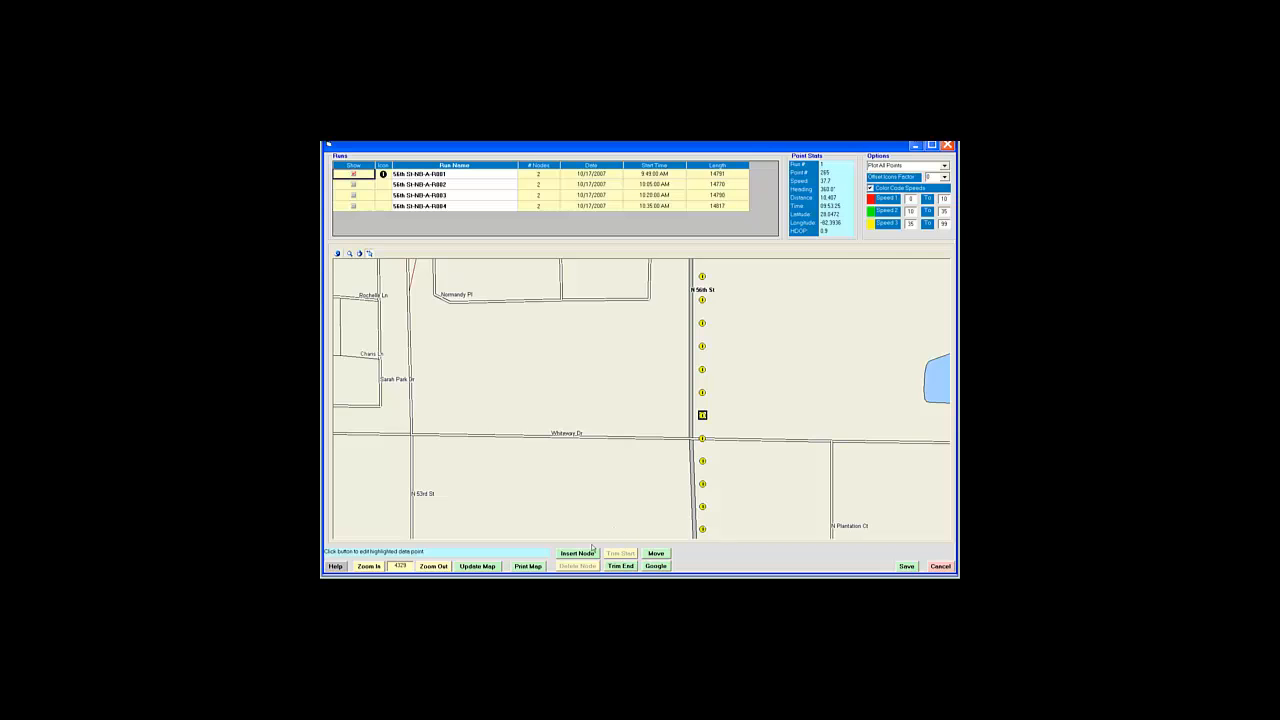
left_click(578, 554)
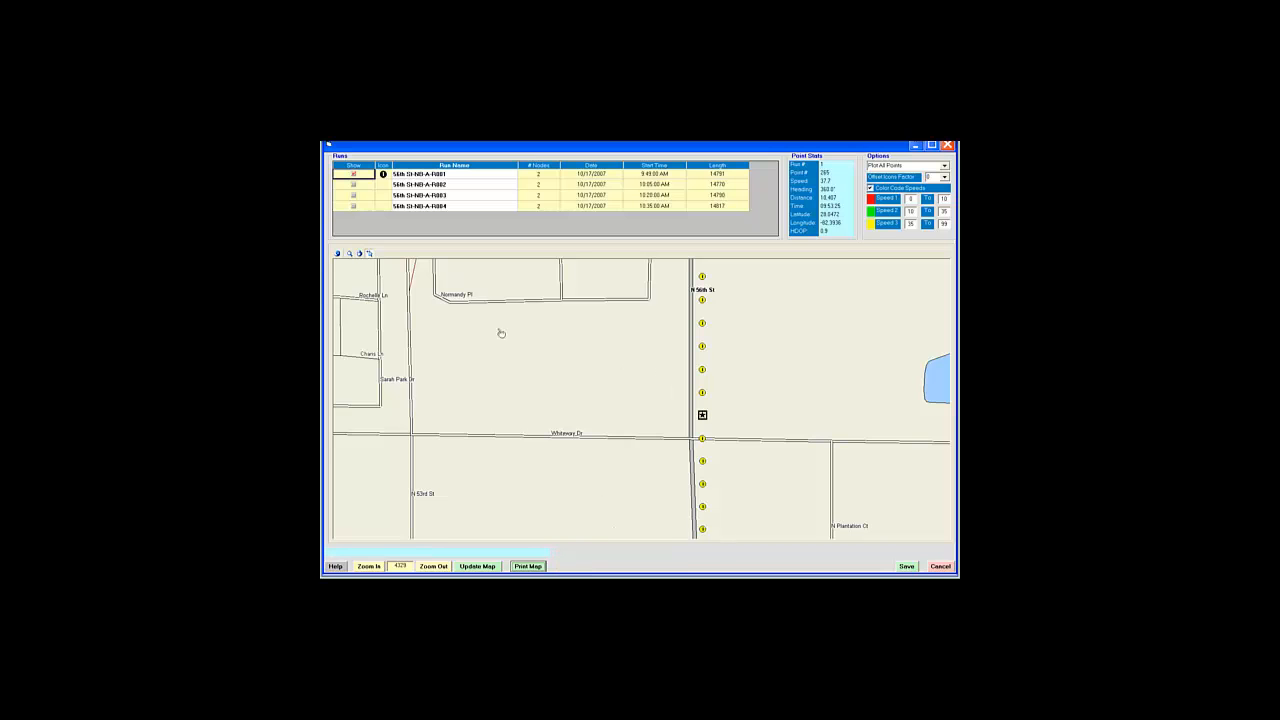
left_click_drag(558, 337, 657, 559)
left_click_drag(674, 292, 653, 554)
left_click_drag(790, 388, 794, 494)
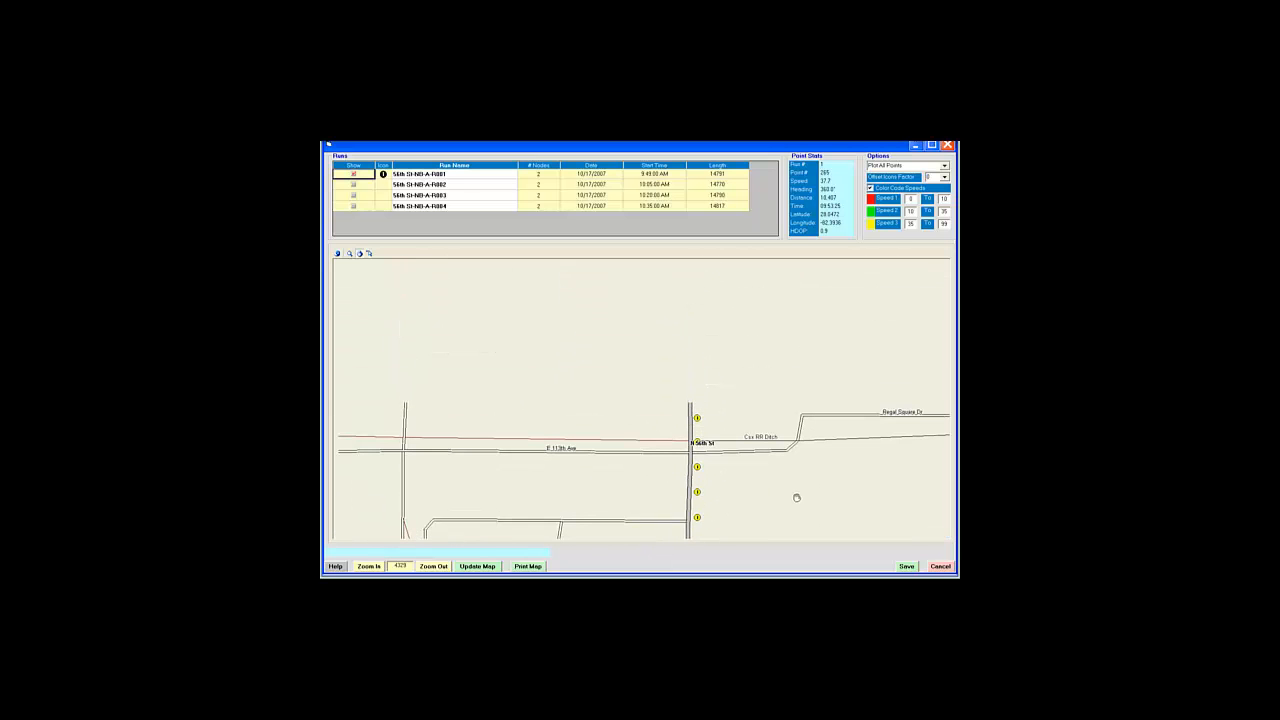
left_click(372, 255)
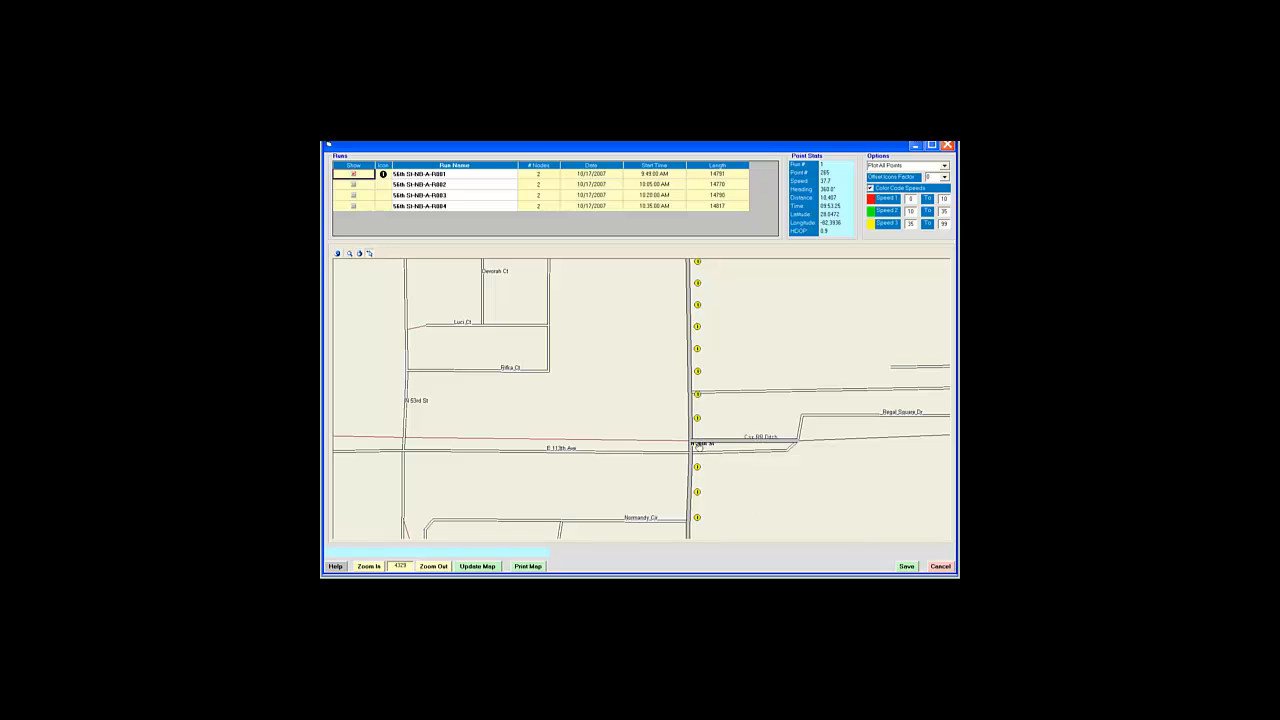
left_click(699, 446)
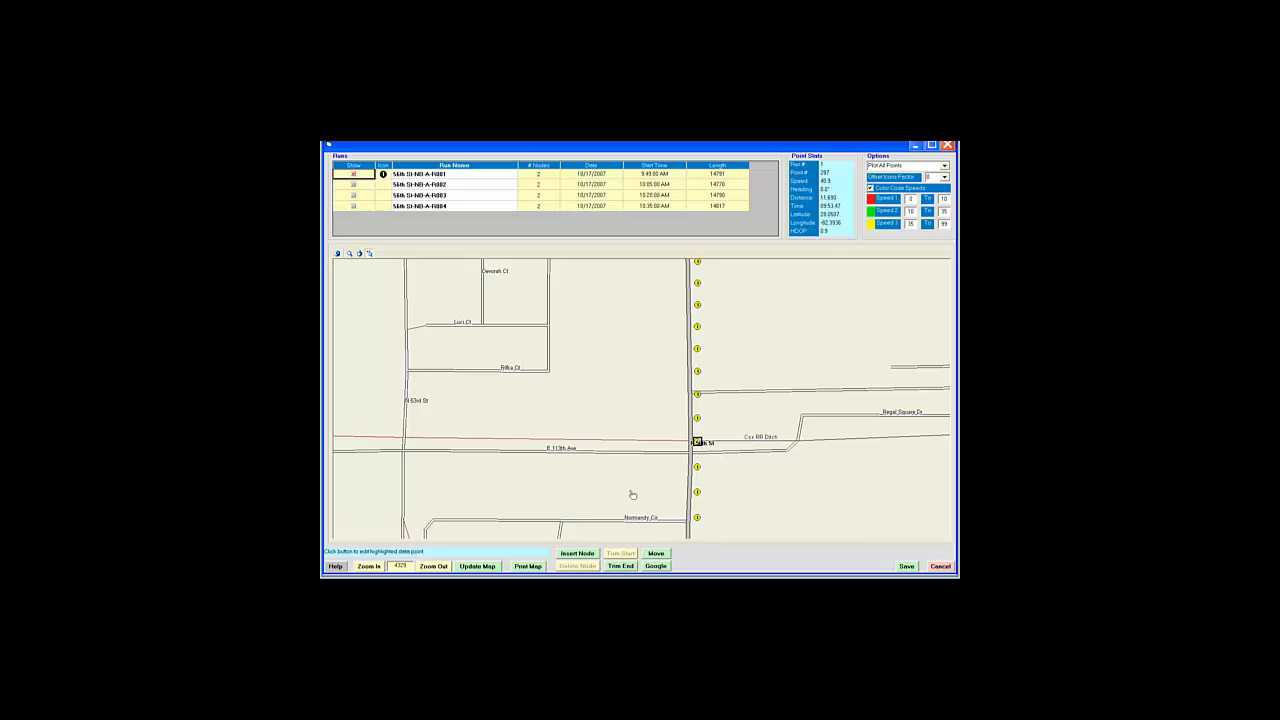
left_click(578, 553)
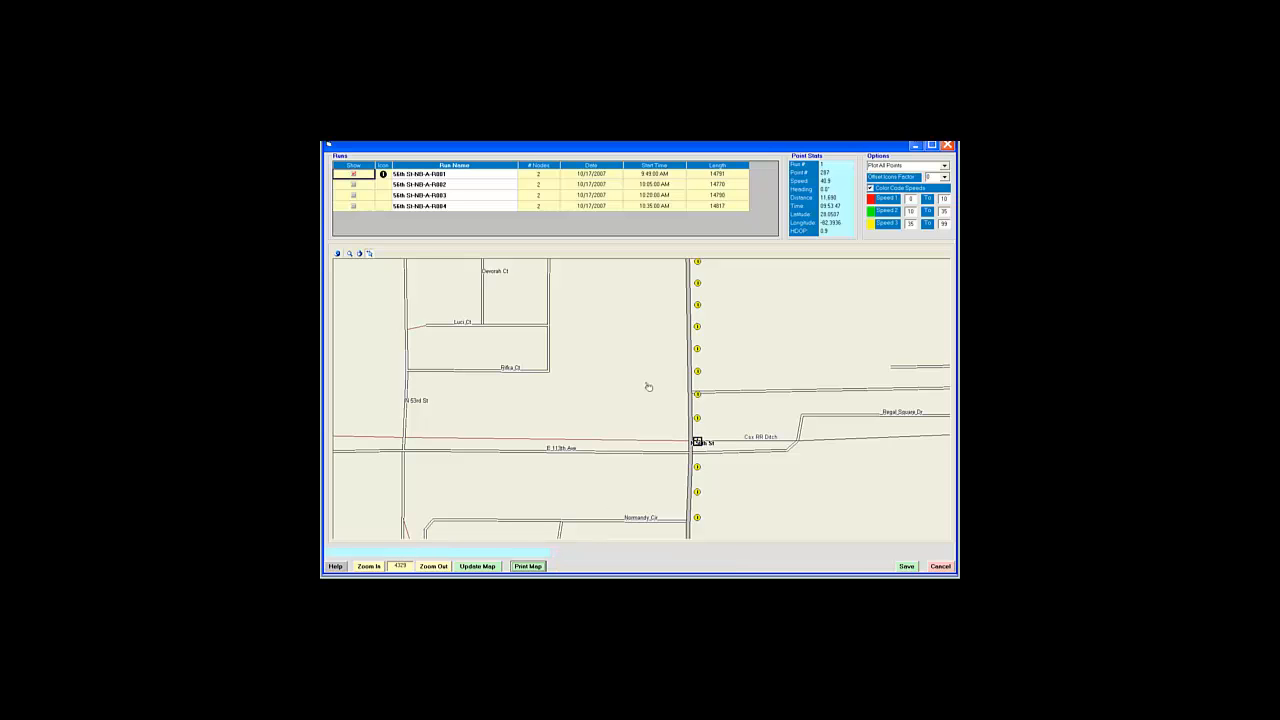
Step: Insert a node just north of Fowler Ave, then pan on toward E 122nd Ave
left_click(359, 253)
left_click_drag(639, 317, 660, 507)
left_click_drag(774, 389, 778, 535)
left_click_drag(643, 331, 643, 503)
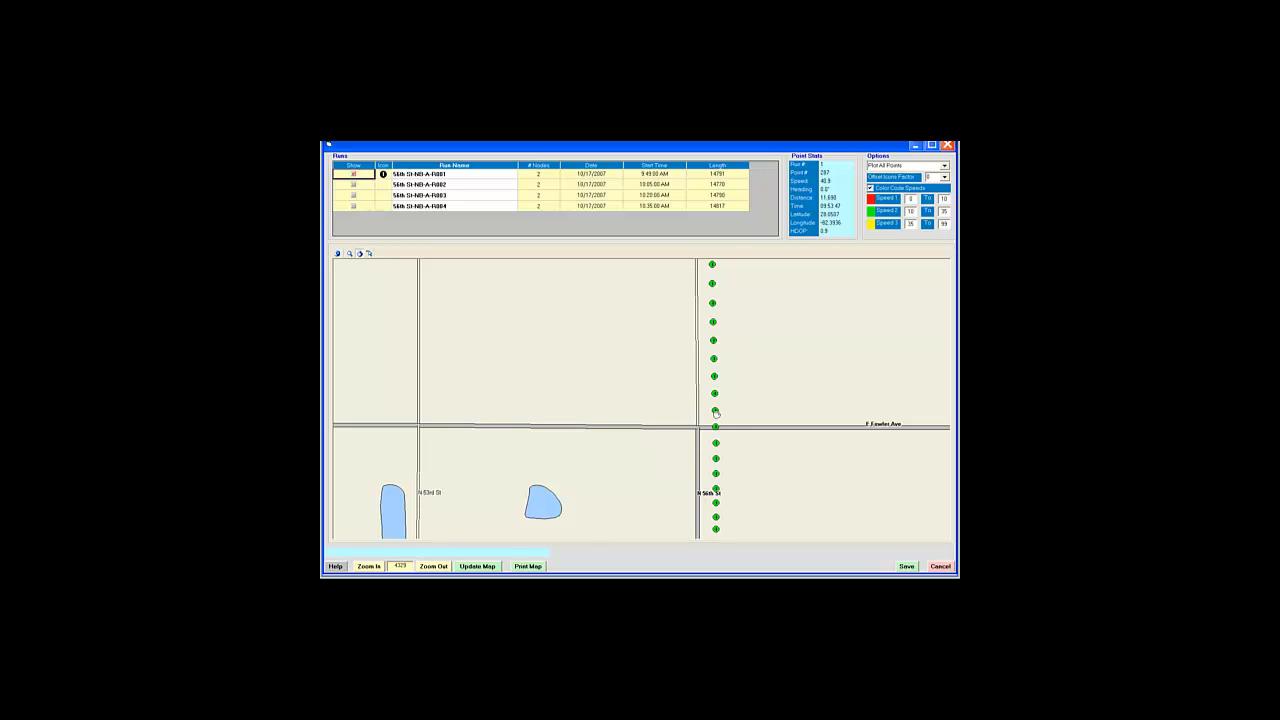
left_click(370, 254)
left_click(715, 411)
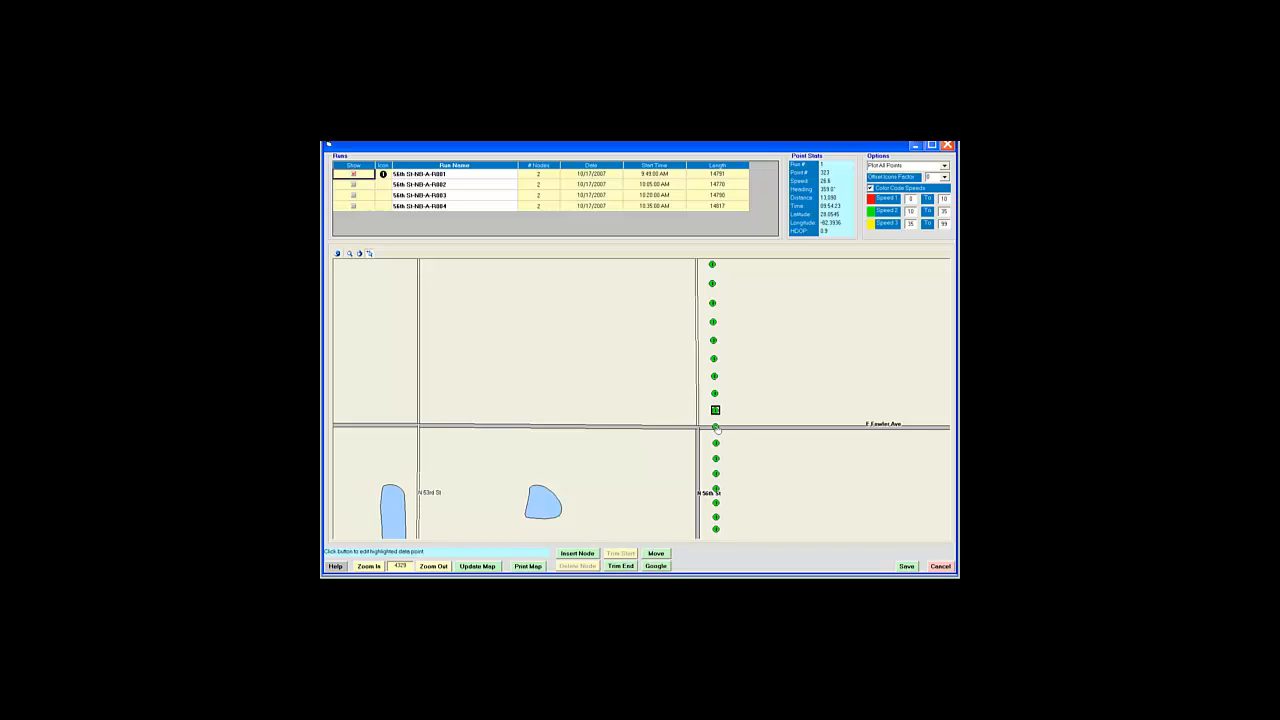
left_click(593, 554)
left_click(361, 252)
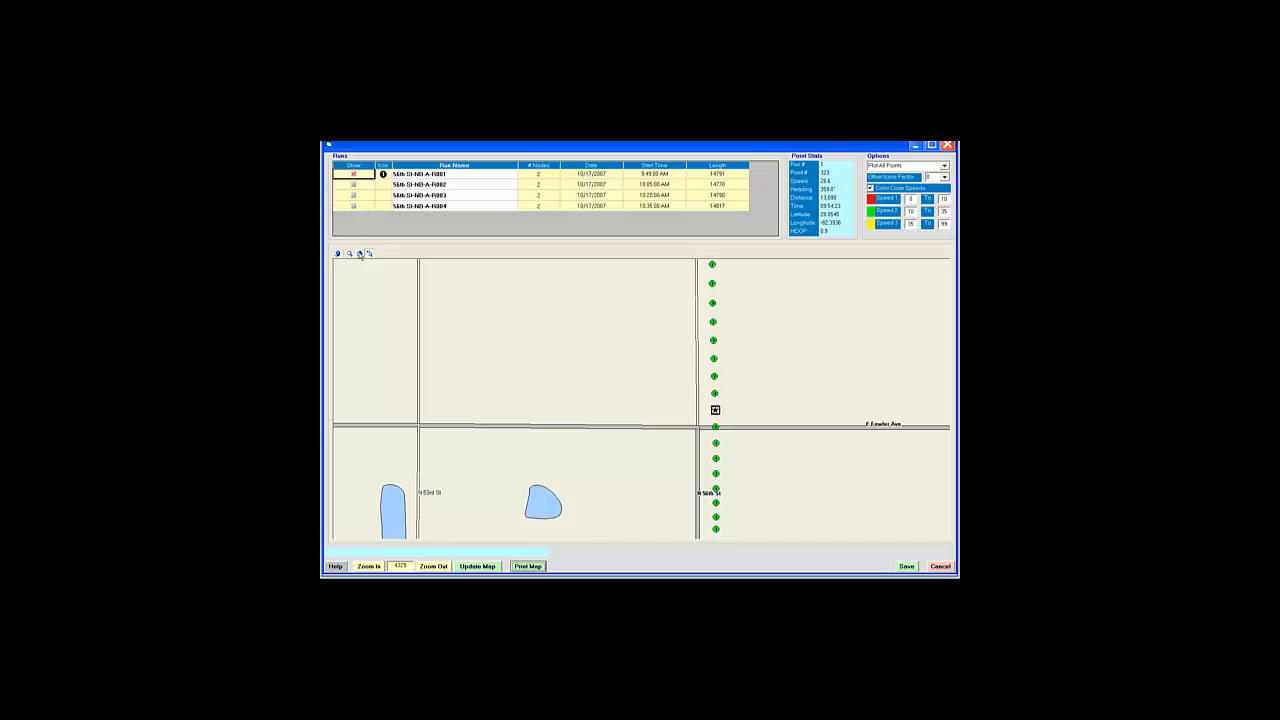
left_click_drag(546, 303, 620, 511)
left_click_drag(626, 337, 637, 489)
Step: Bring the E 122nd Ave crossing into view and rename the first run 56th St-NB-A-R001tn
left_click_drag(647, 344, 666, 477)
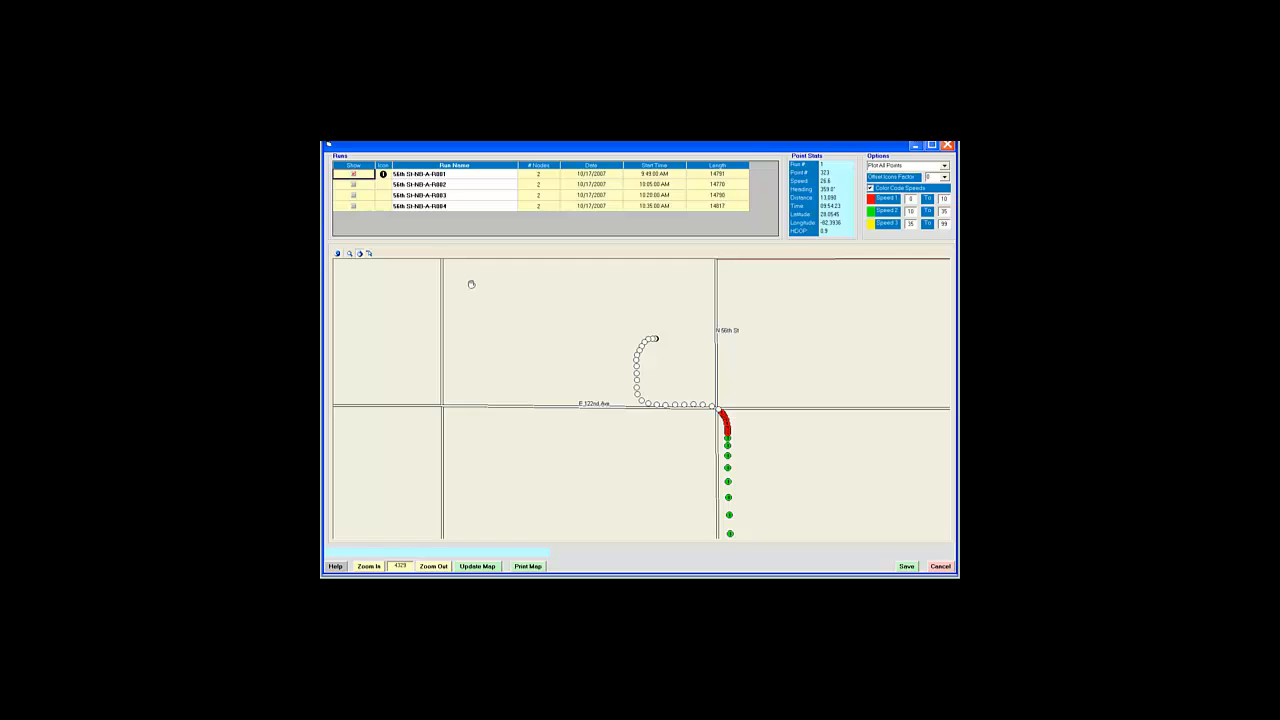
left_click(451, 172)
Step: Save run file 56th St-NB-A-R001tn, confirming Yes at the prompt
left_click(905, 567)
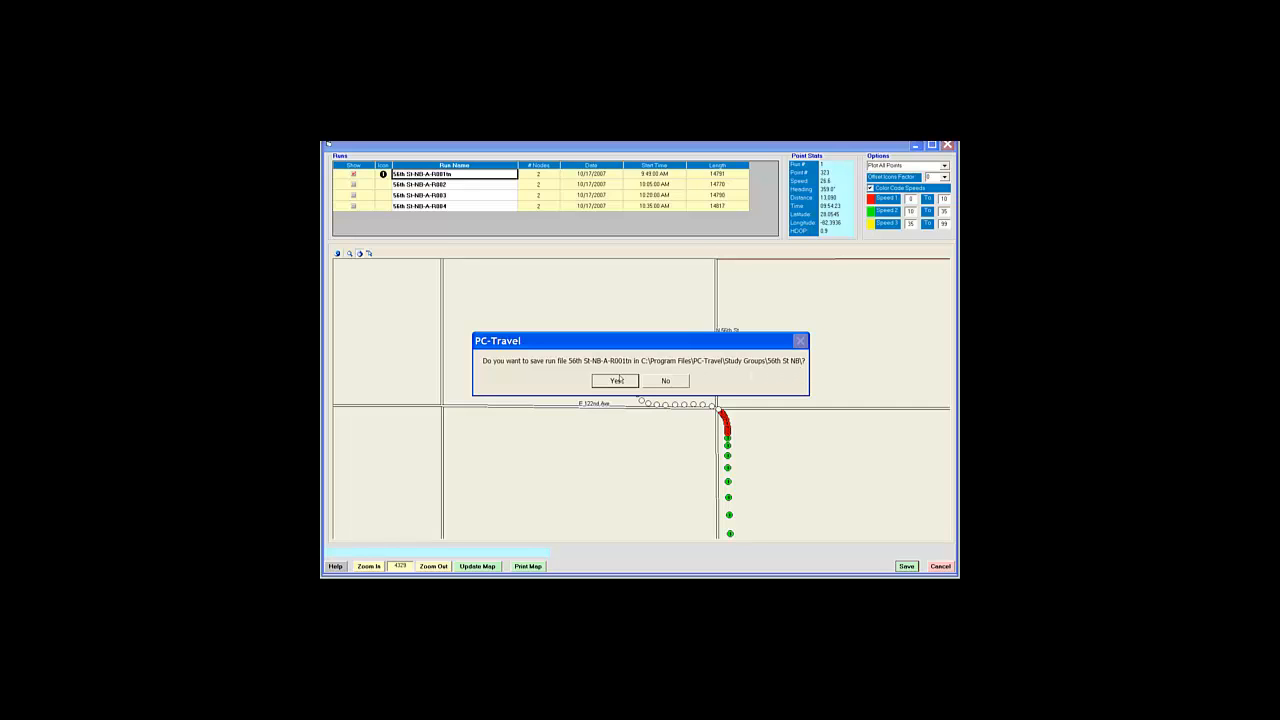
left_click(615, 381)
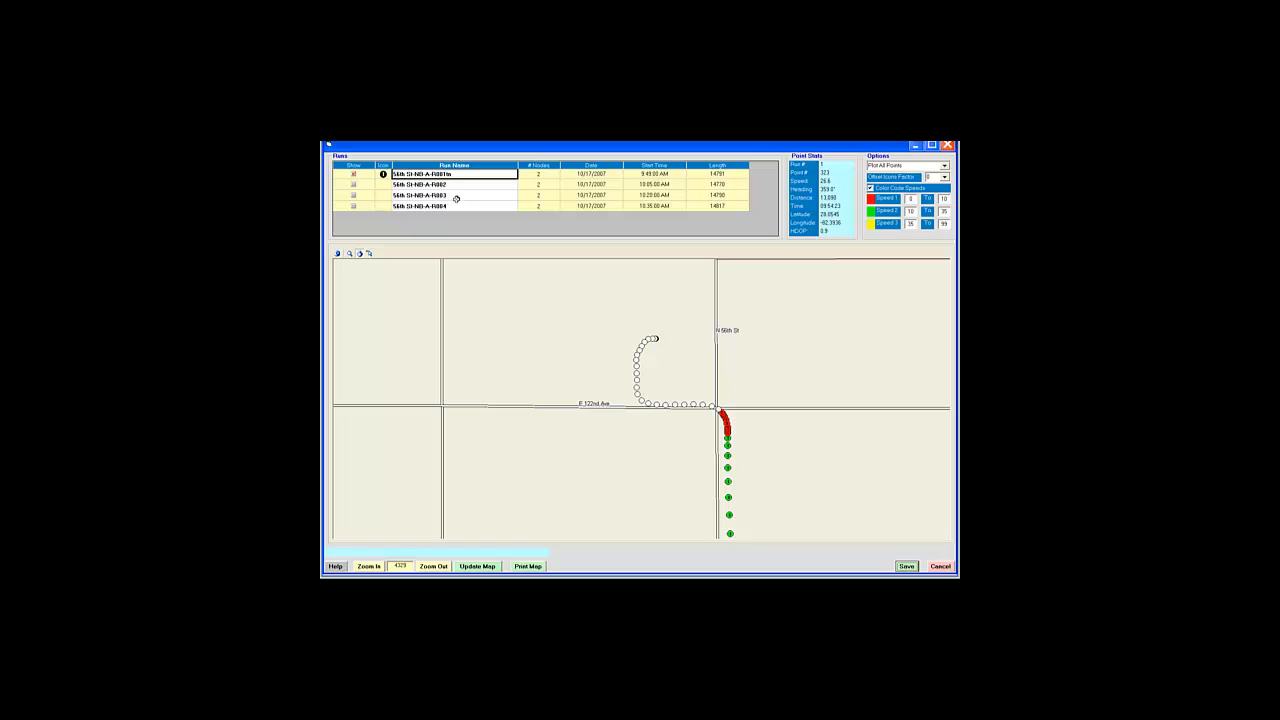
Step: Display only run R002 on the map, hiding R001
left_click(354, 174)
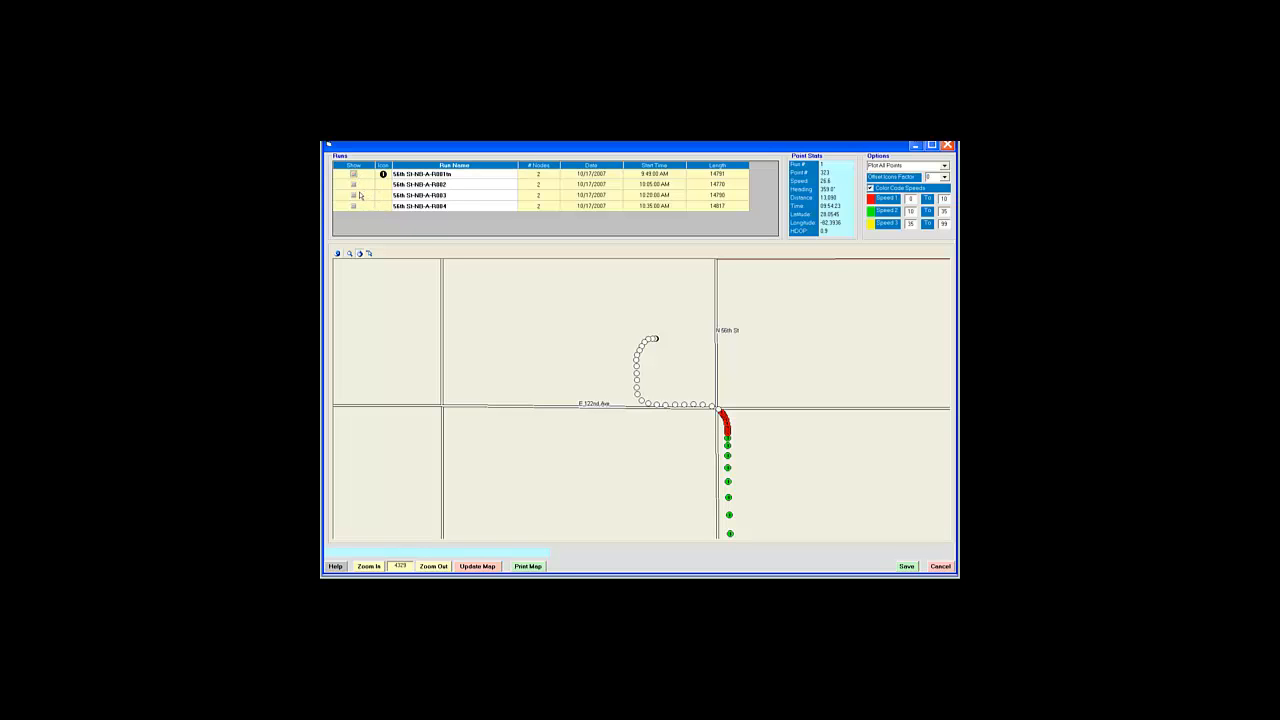
left_click(353, 185)
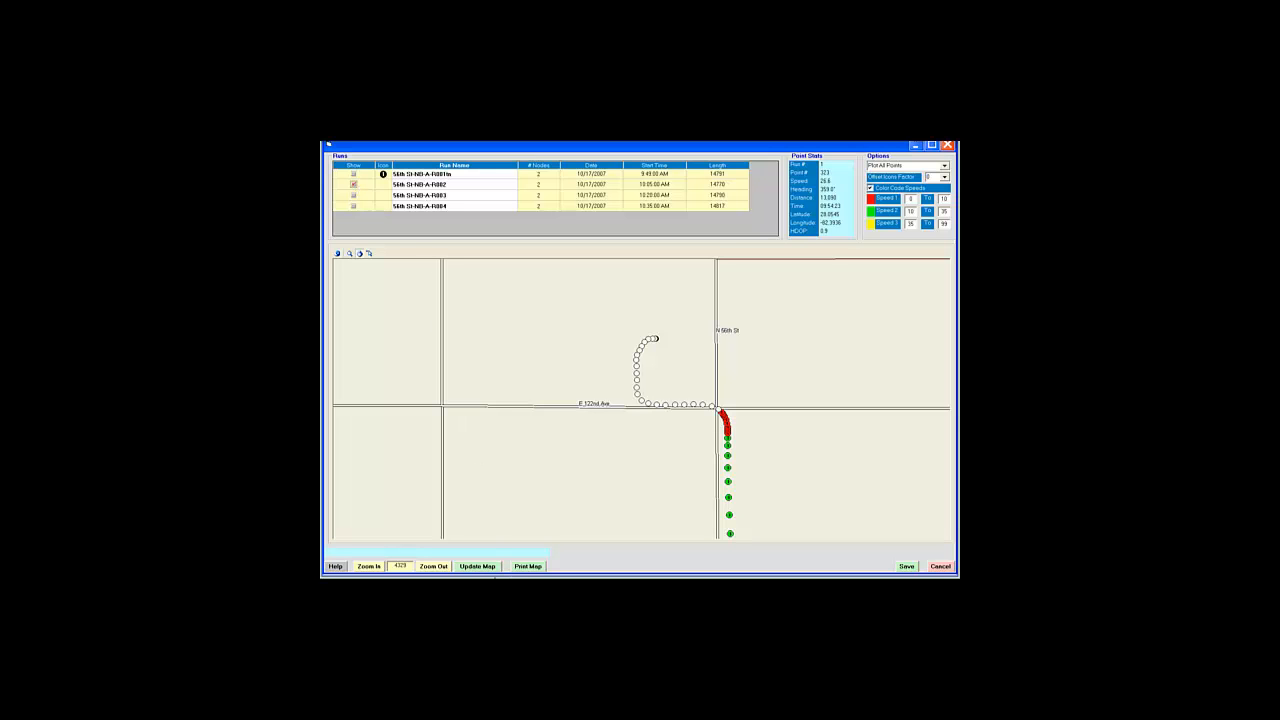
left_click(476, 567)
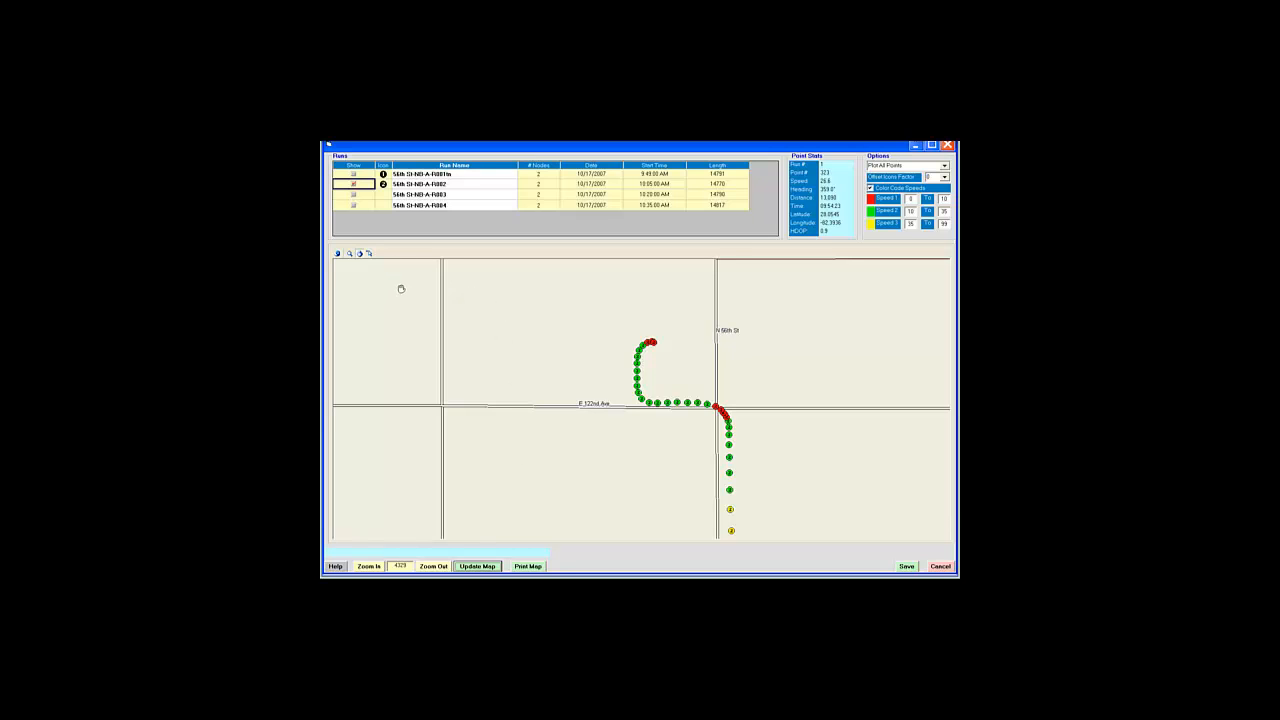
Step: Trim R002's end at the point at the 56th St / E 122nd Ave intersection
left_click(369, 254)
left_click(721, 410)
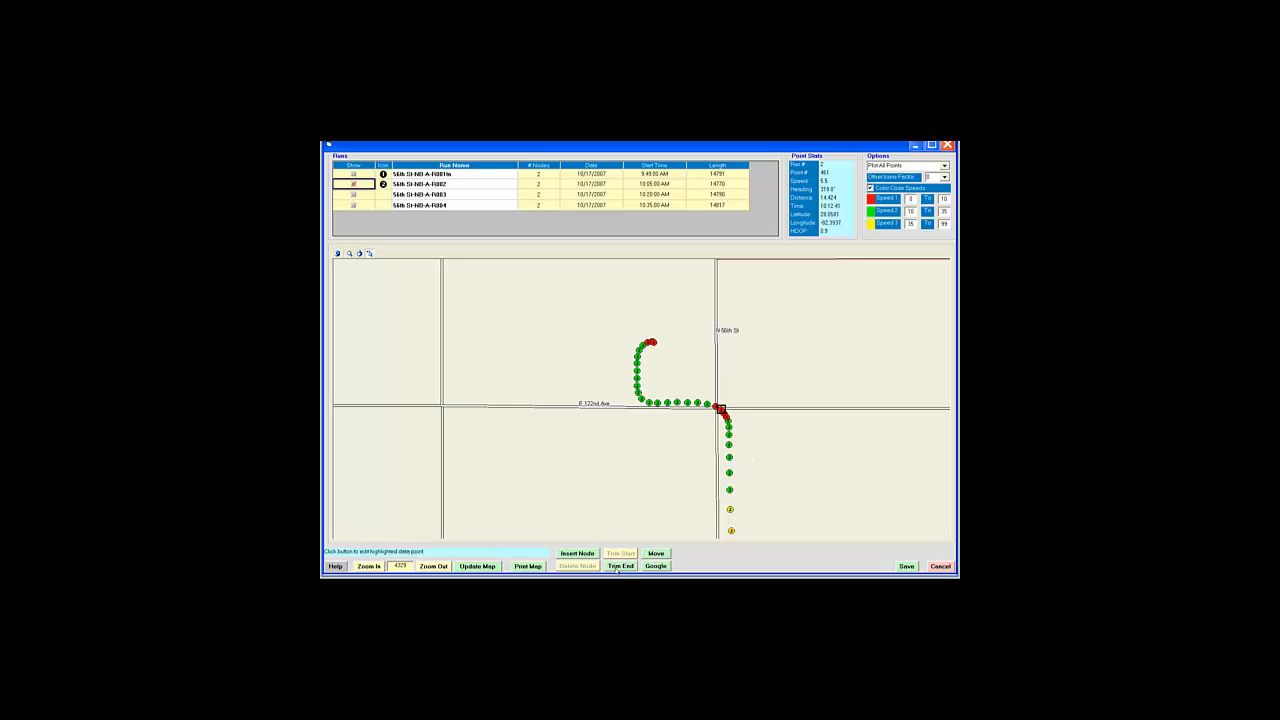
left_click(629, 568)
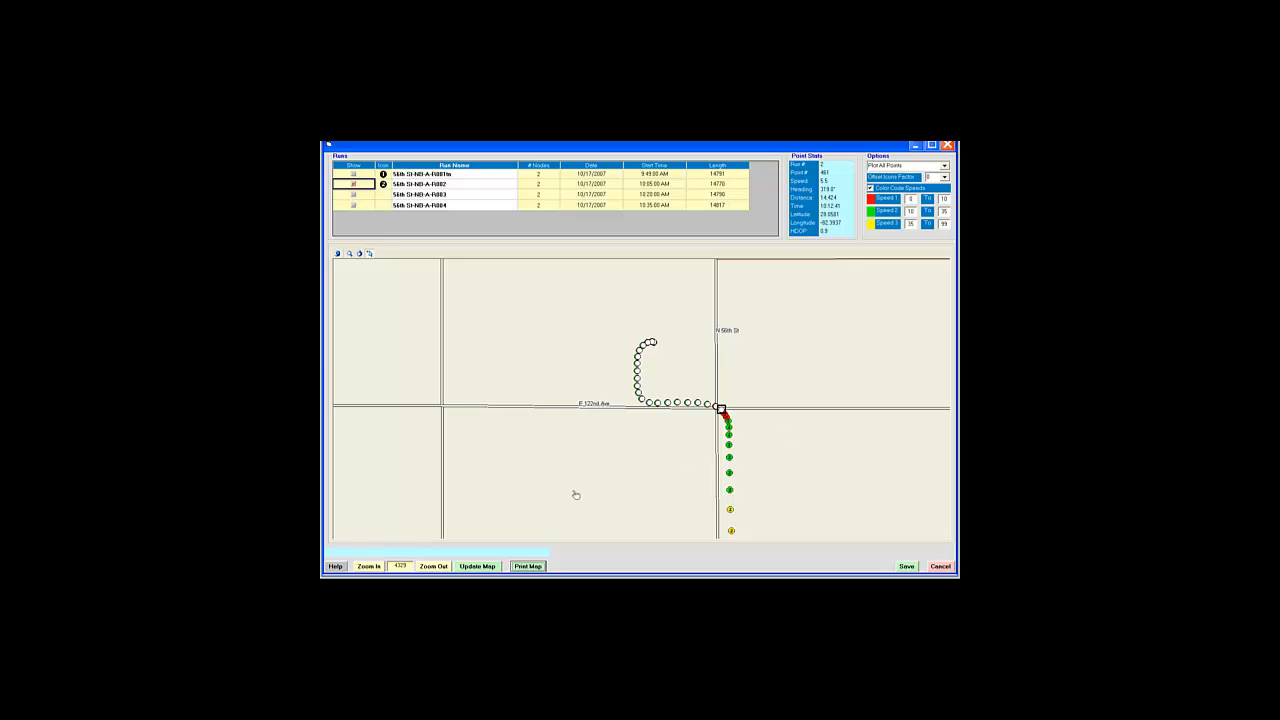
Step: Zoom to the route's north end and trim R002's start at the Puritan Rd point
left_click(424, 567)
left_click(427, 568)
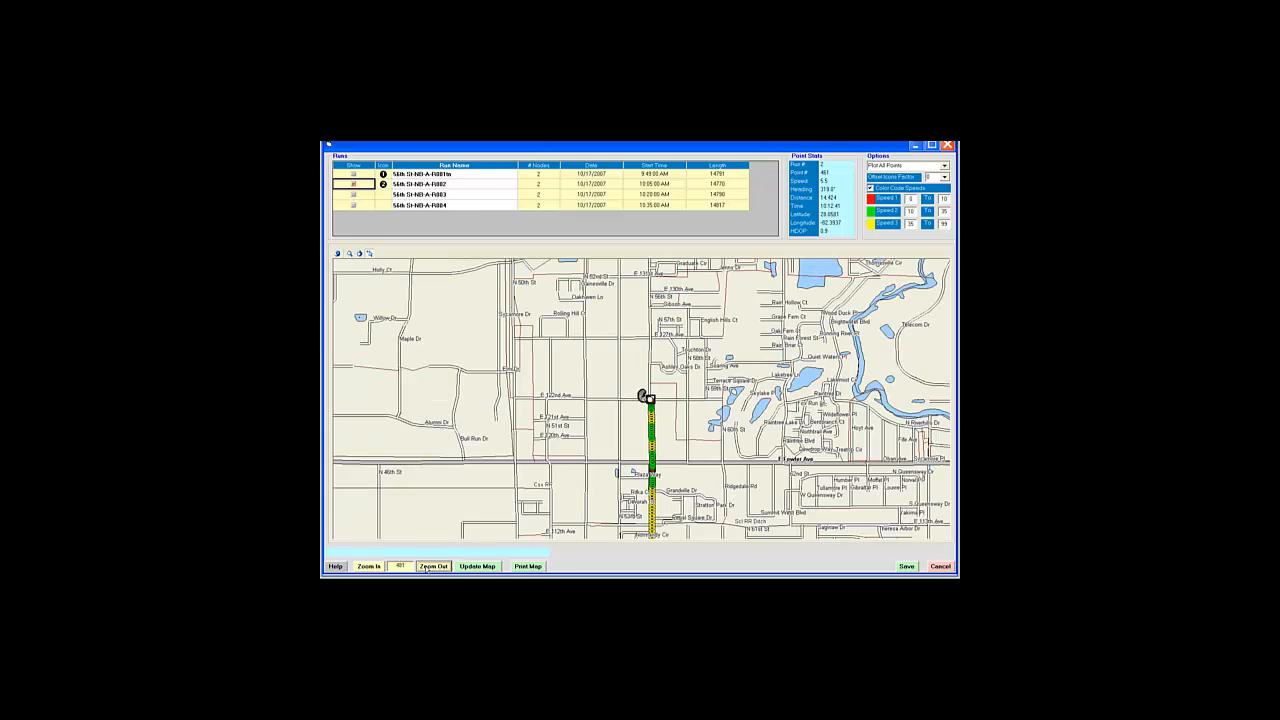
left_click(427, 567)
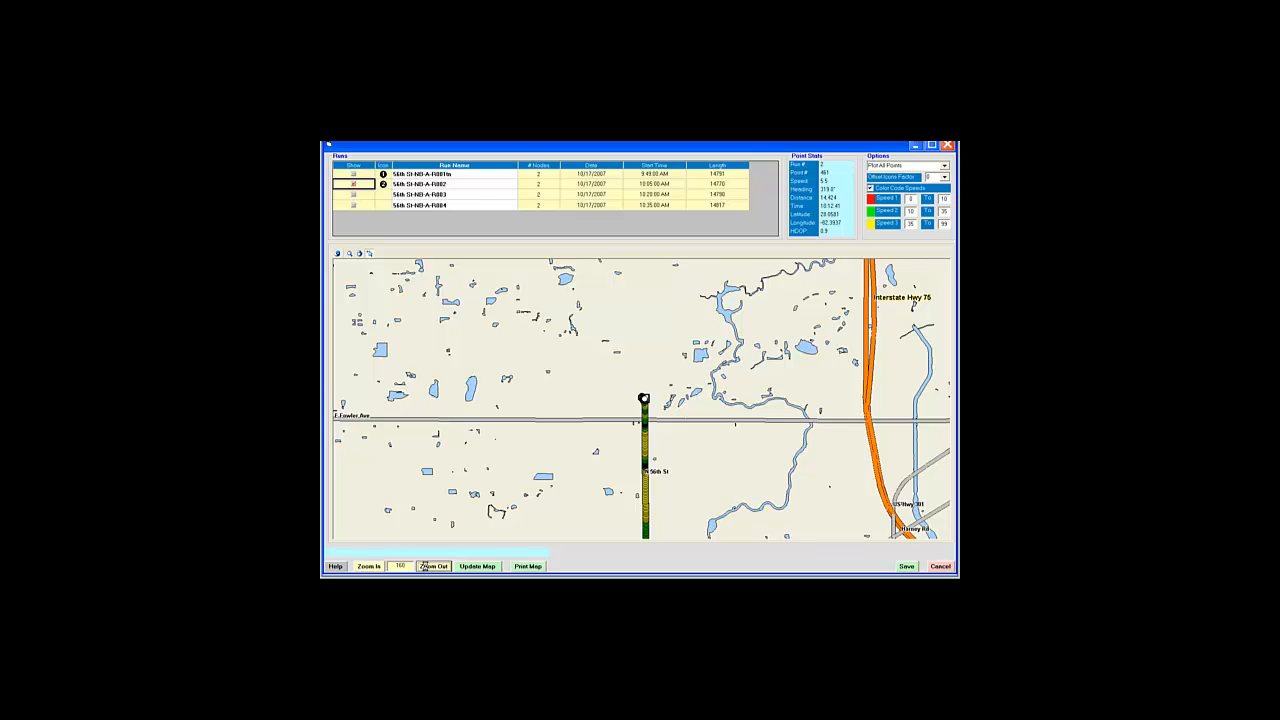
left_click(427, 567)
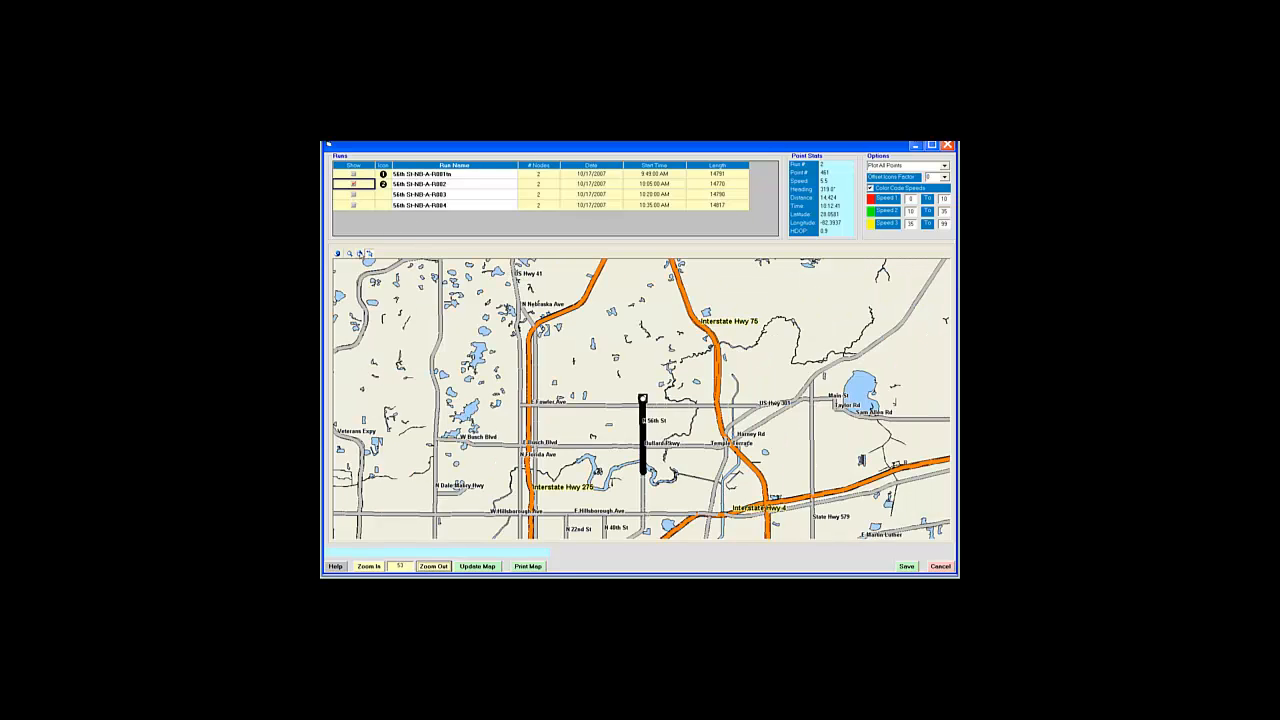
left_click(351, 256)
left_click_drag(637, 466, 656, 486)
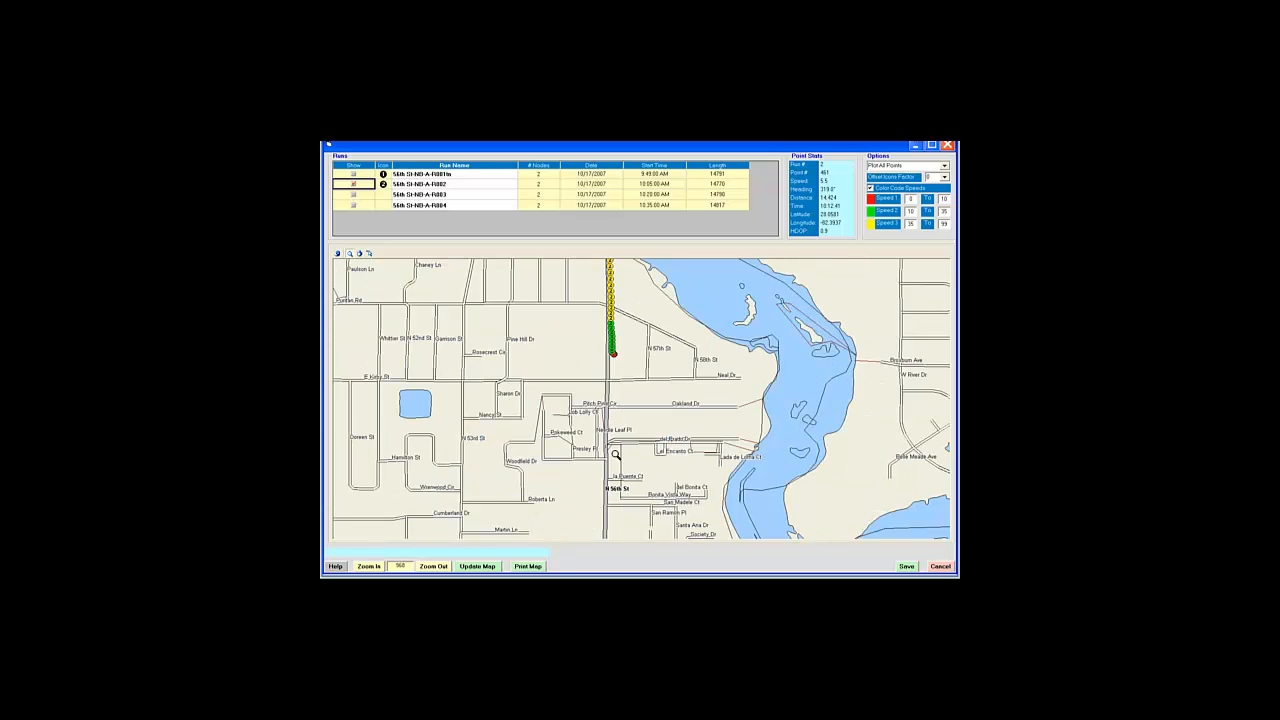
left_click_drag(600, 294, 631, 350)
left_click(370, 254)
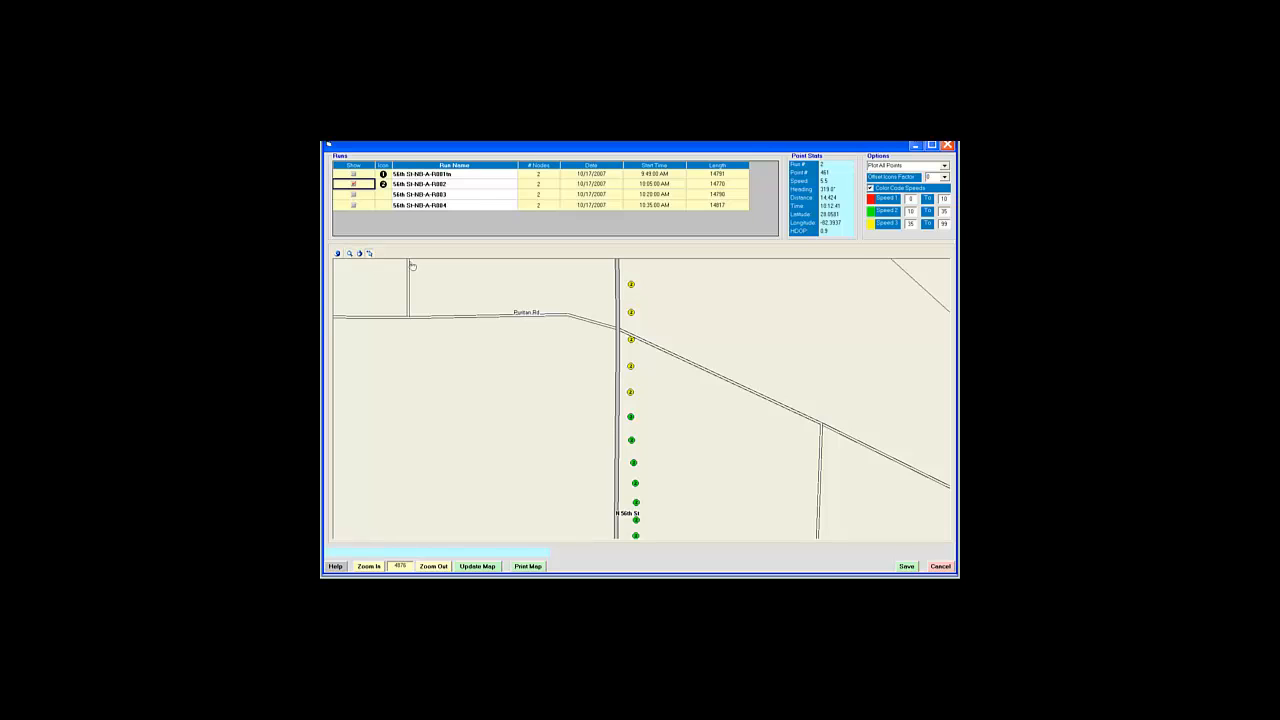
left_click(633, 341)
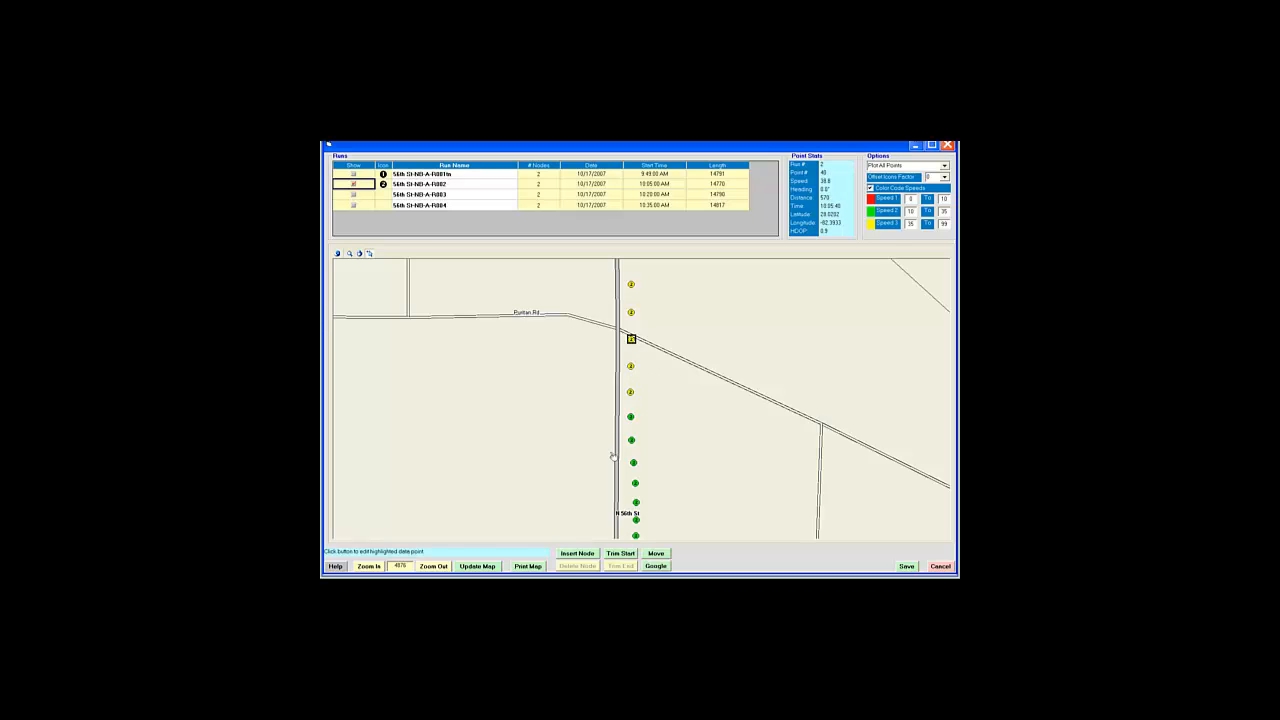
left_click(622, 553)
Step: Rename the second run to 56th St-NB-A-R002t
left_click(360, 254)
left_click_drag(554, 431, 560, 329)
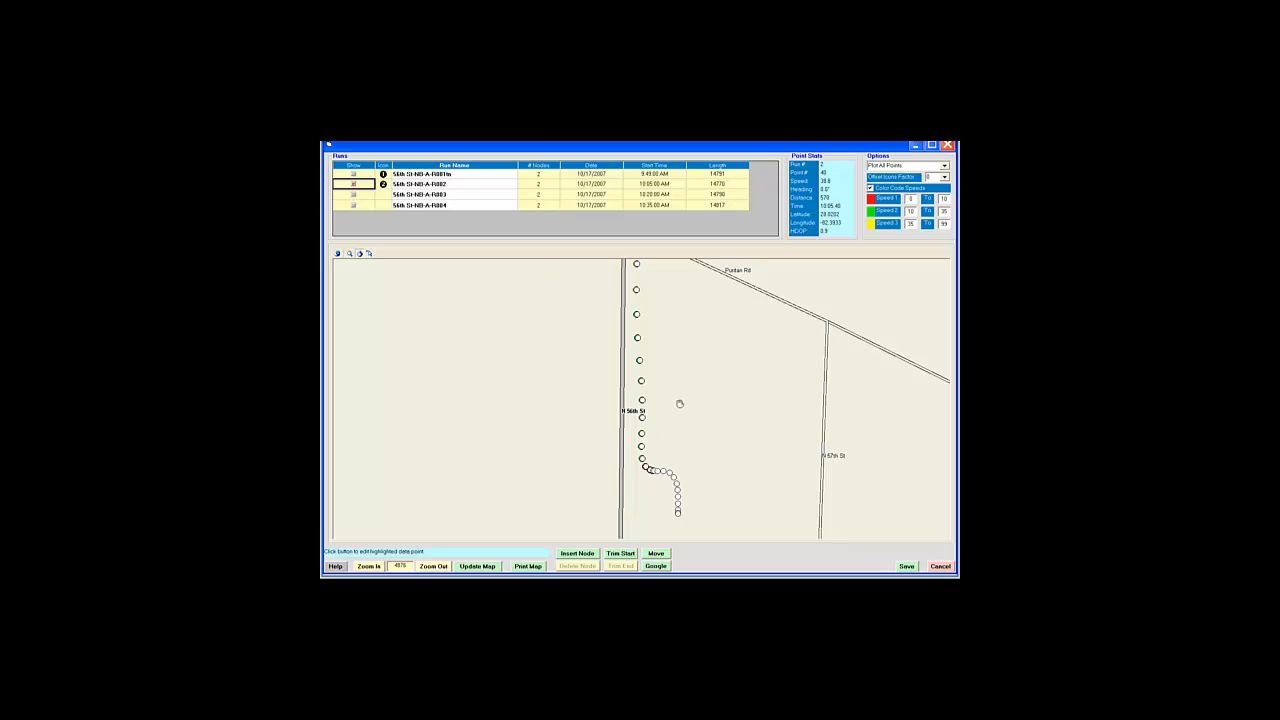
left_click(453, 184)
Step: Save 56th St-NB-A-R002t, then tick Show for the first, third and fourth runs
left_click(906, 566)
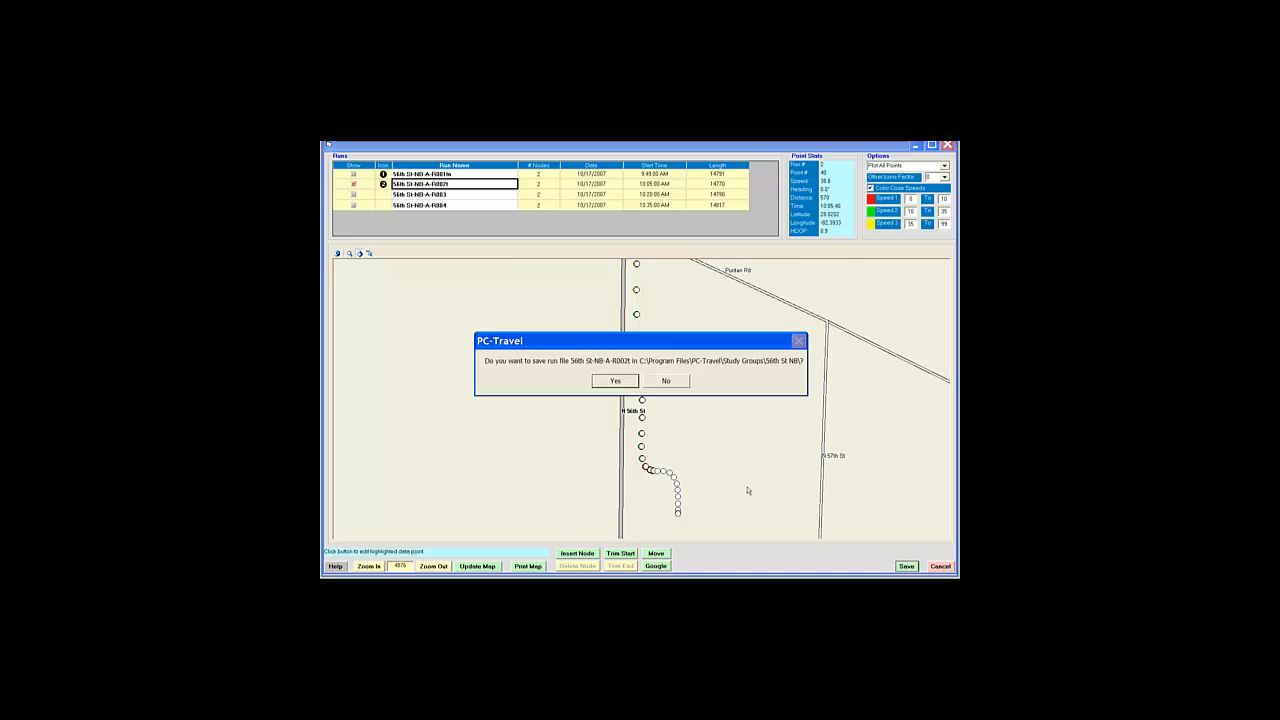
left_click(614, 380)
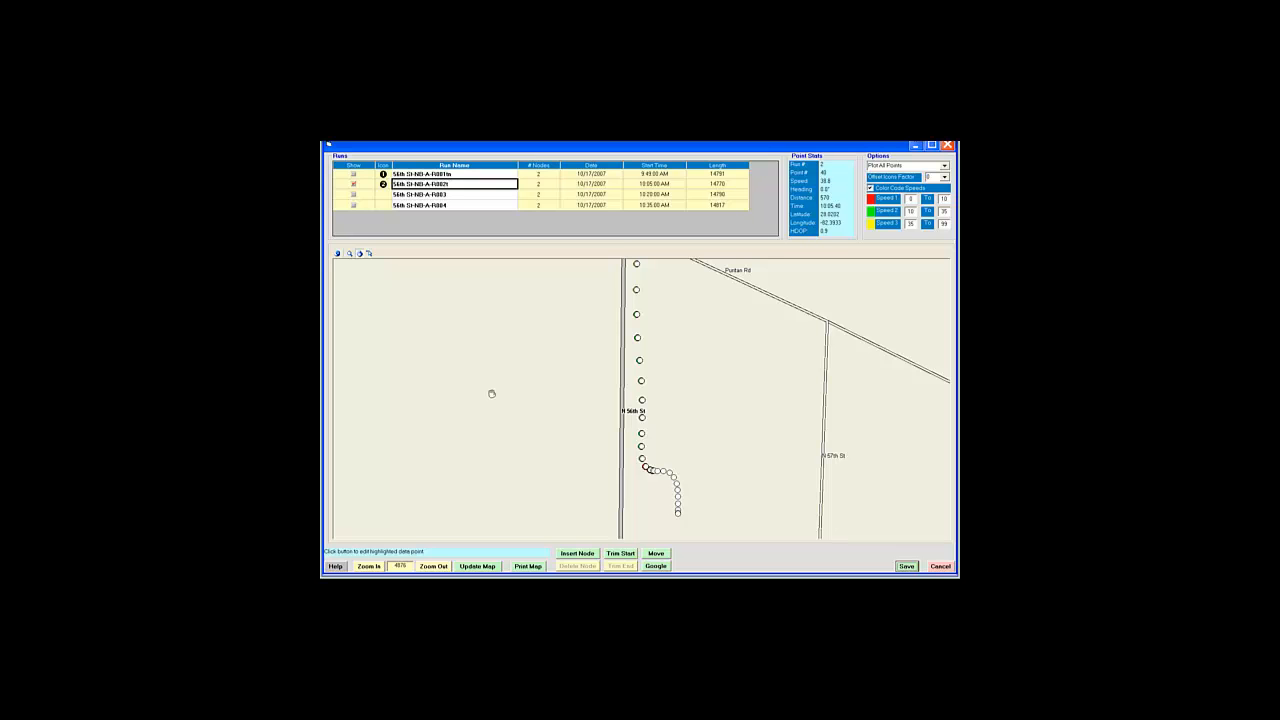
left_click(353, 175)
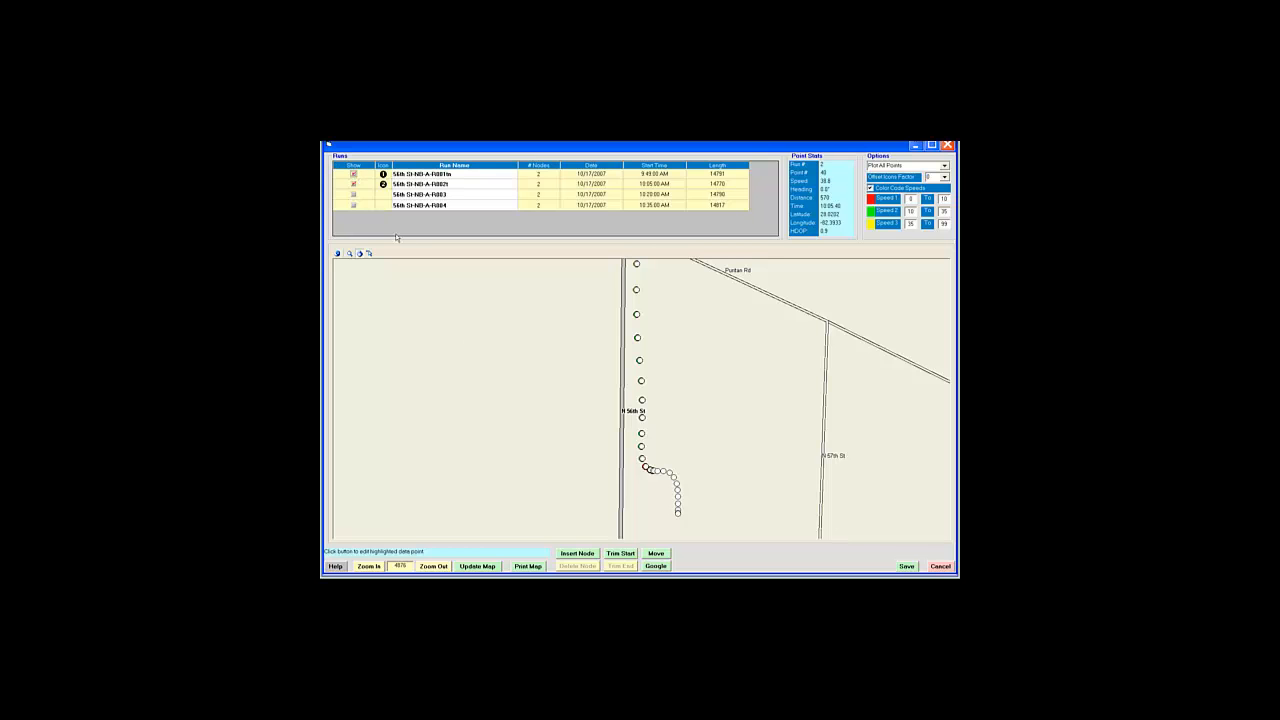
left_click(354, 195)
left_click(354, 206)
Step: Redraw all four runs and box-zoom on their overlapping points near Puritan Rd
left_click(470, 566)
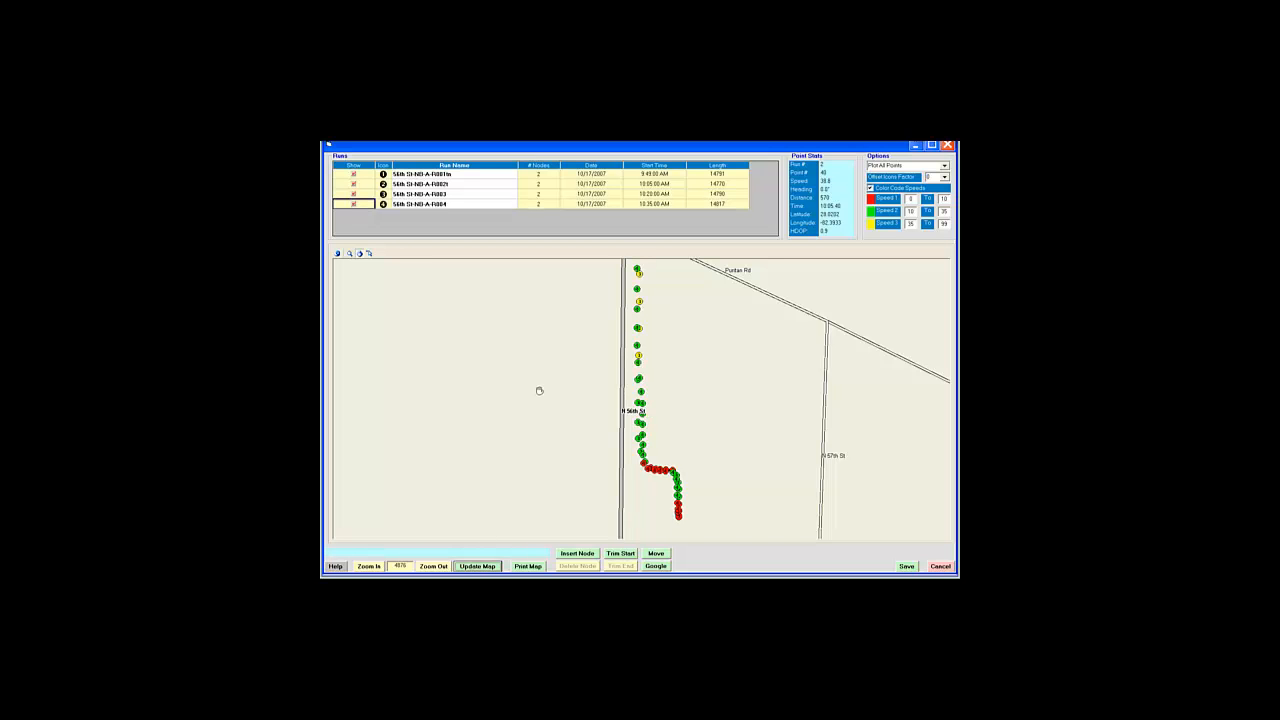
left_click(433, 567)
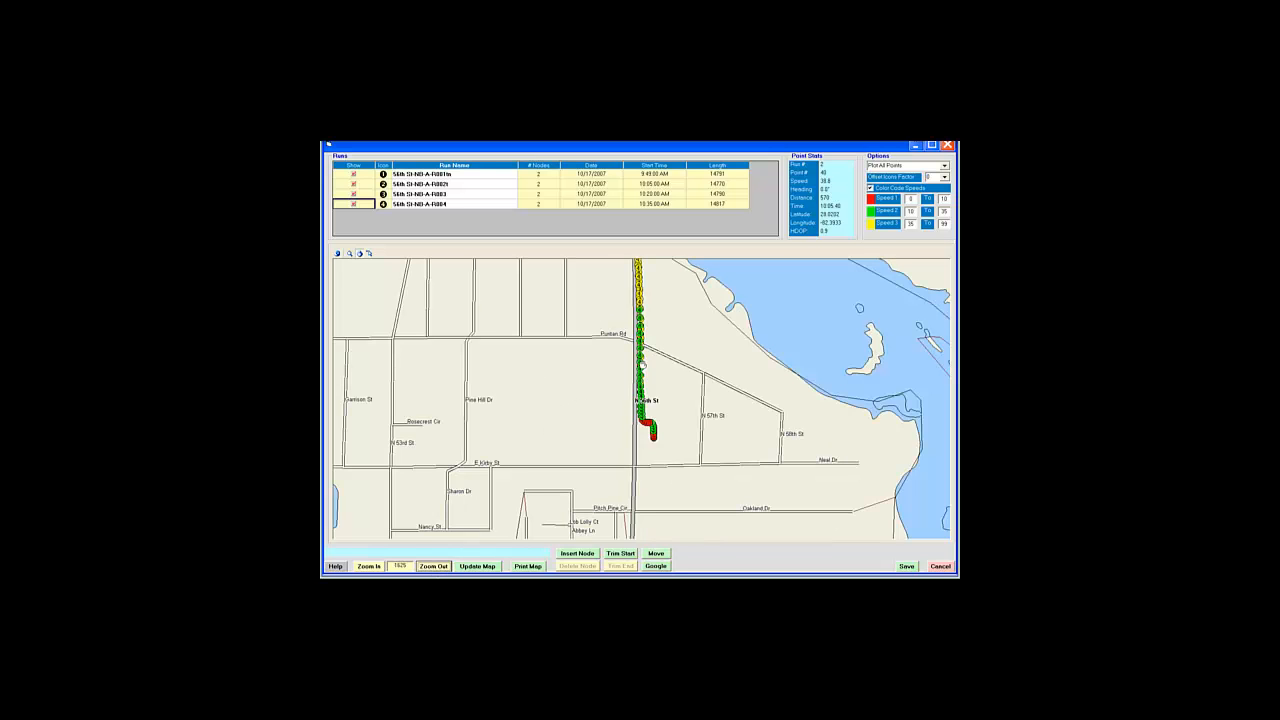
left_click(349, 253)
left_click_drag(606, 312, 683, 397)
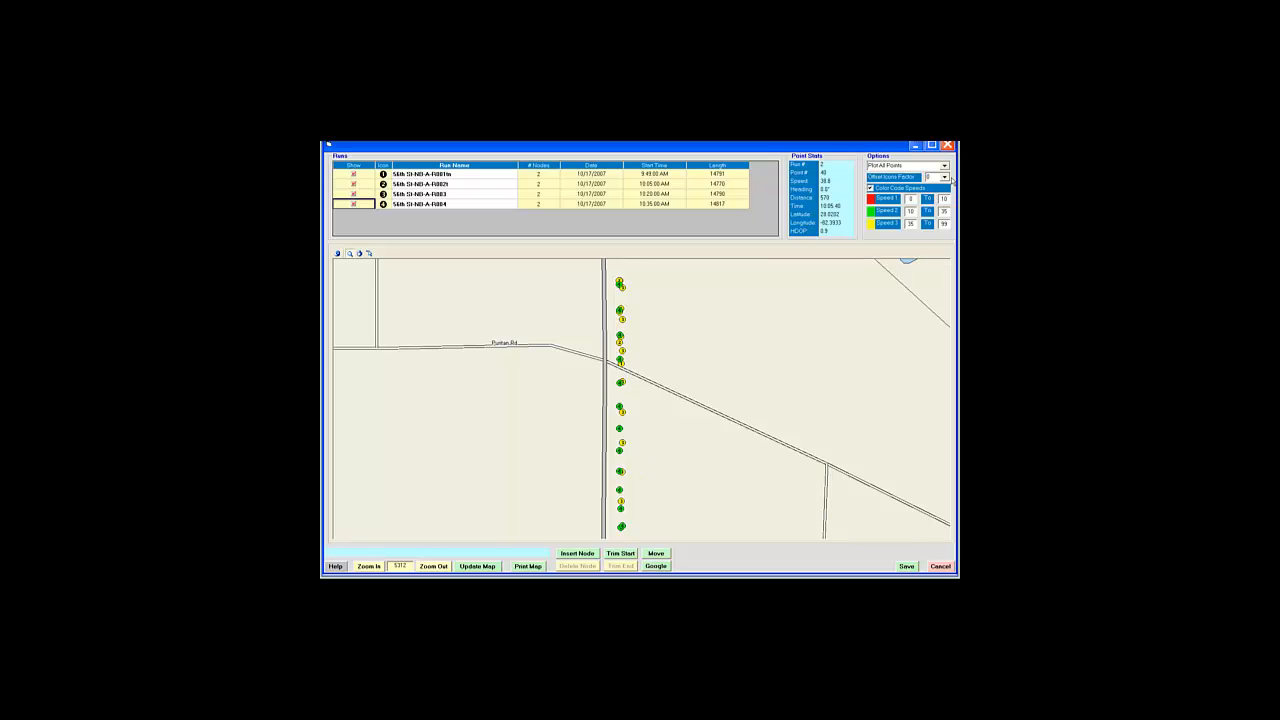
Step: Increase the Offset Icons Factor to a larger value and redraw the map
left_click(944, 177)
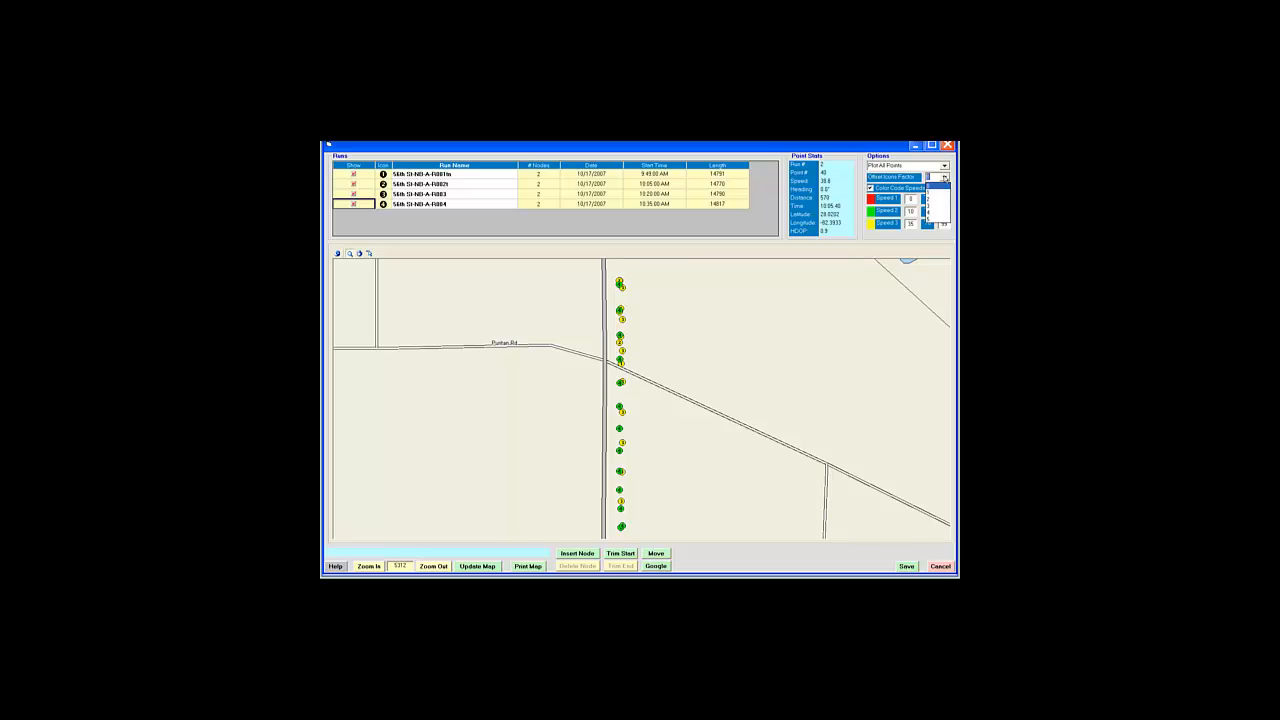
left_click(930, 214)
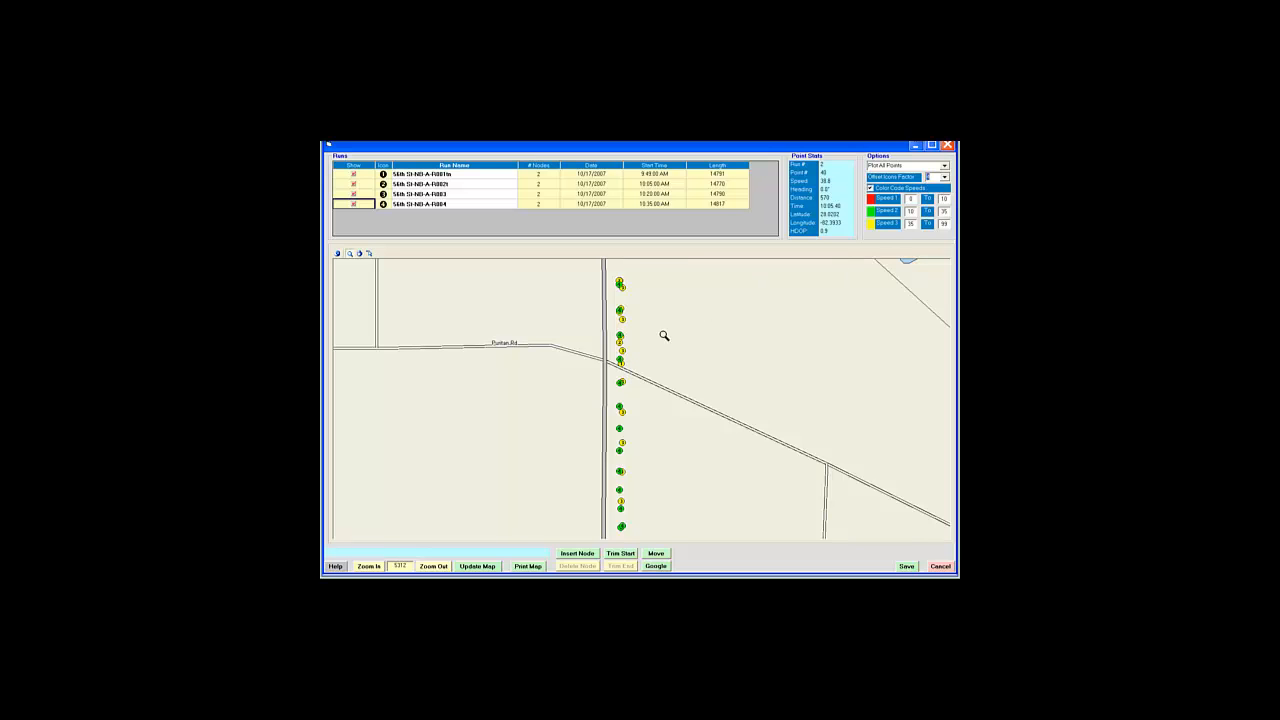
left_click(478, 566)
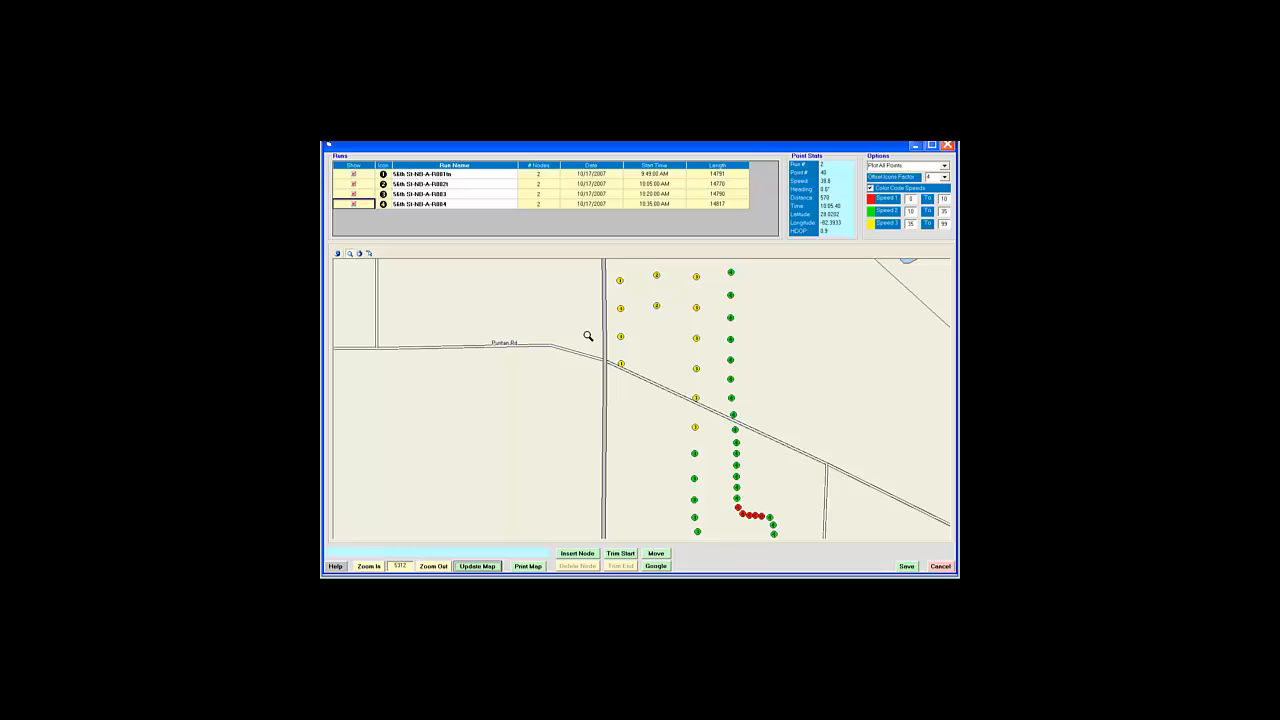
Step: Pan the map north along 56th St with the hand tool, following all four runs' GPS points
left_click(360, 254)
left_click_drag(555, 290, 578, 446)
left_click_drag(846, 451, 837, 380)
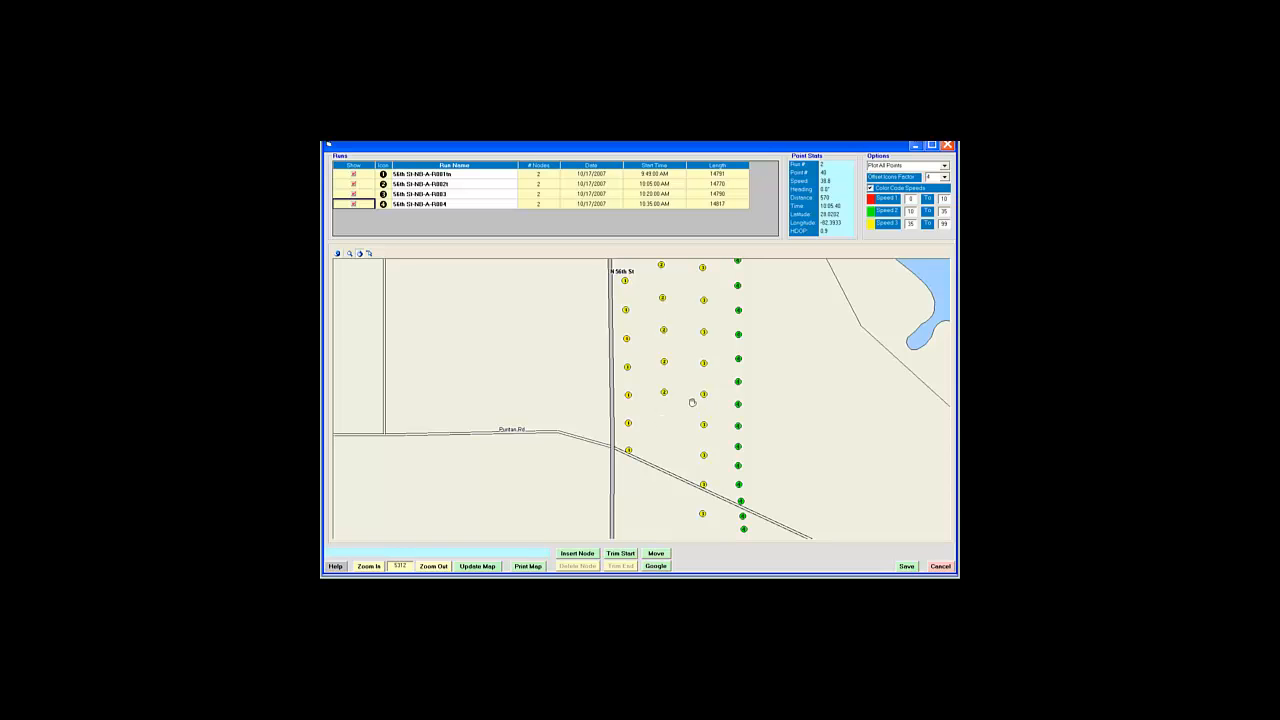
left_click_drag(794, 403, 808, 451)
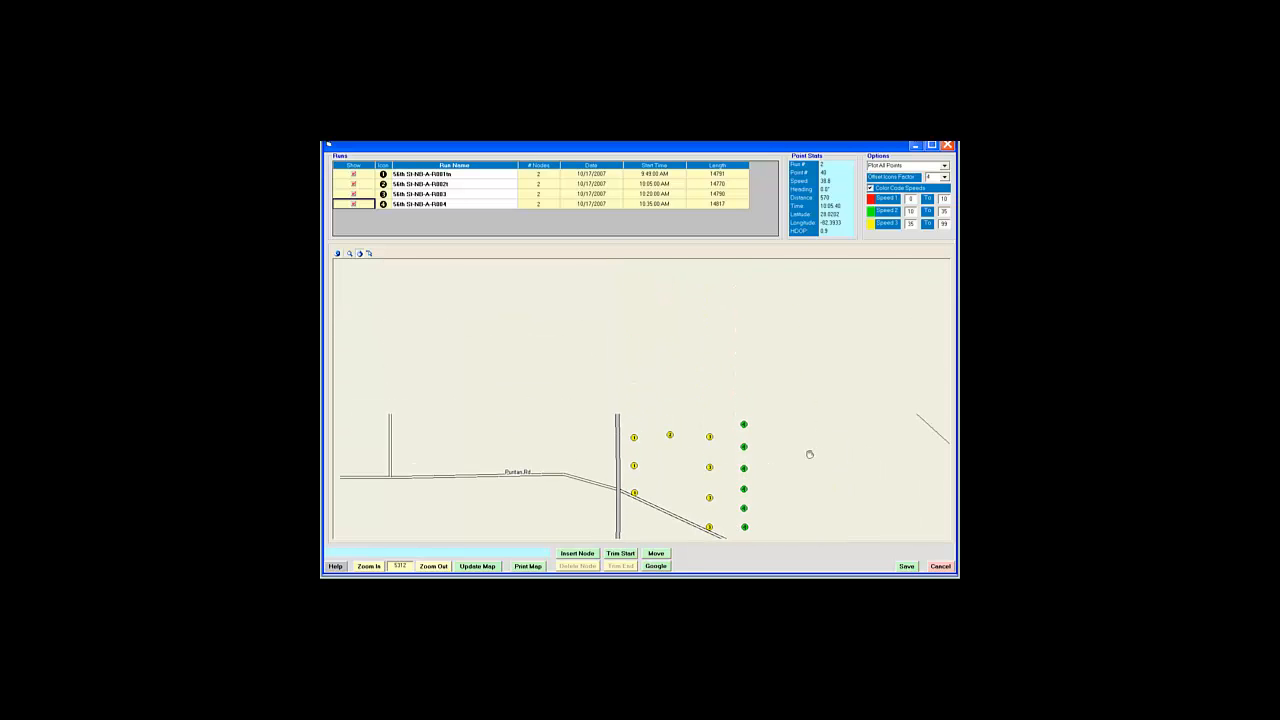
left_click_drag(807, 331, 808, 494)
left_click_drag(772, 305, 777, 517)
left_click_drag(800, 346, 815, 467)
left_click_drag(812, 318, 809, 461)
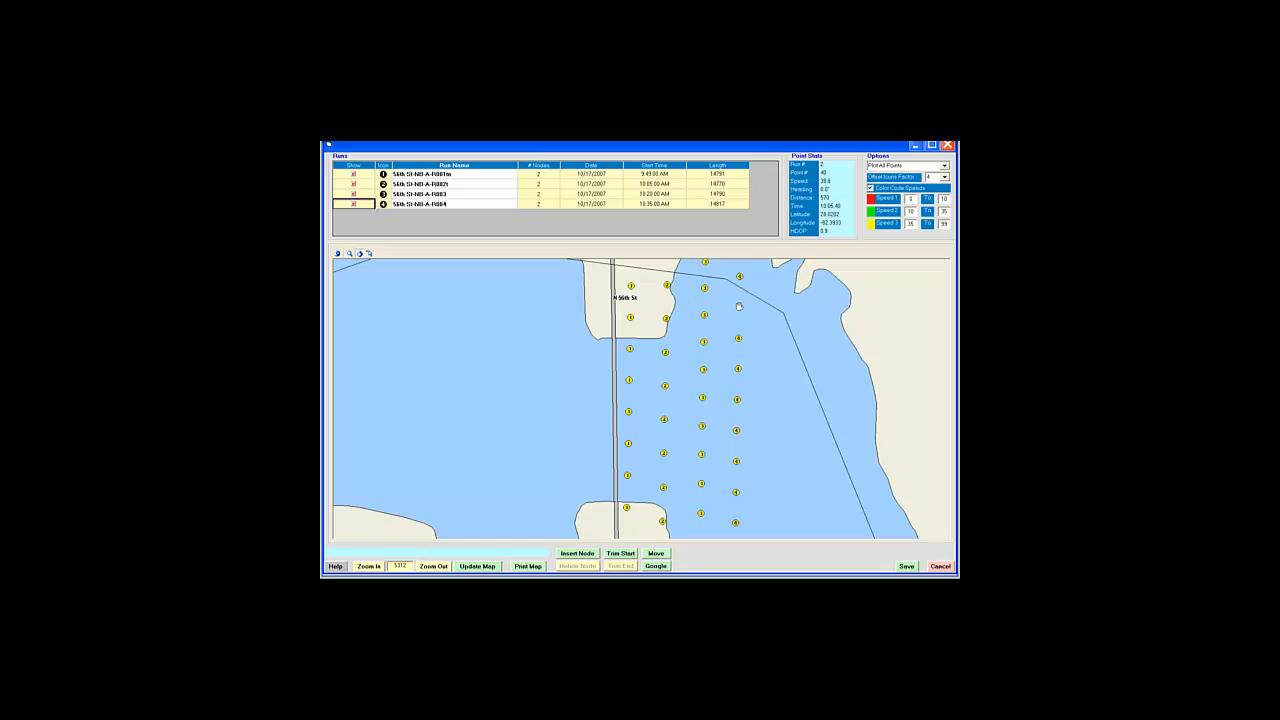
left_click_drag(739, 307, 742, 514)
left_click_drag(714, 376, 715, 561)
left_click_drag(783, 352, 726, 447)
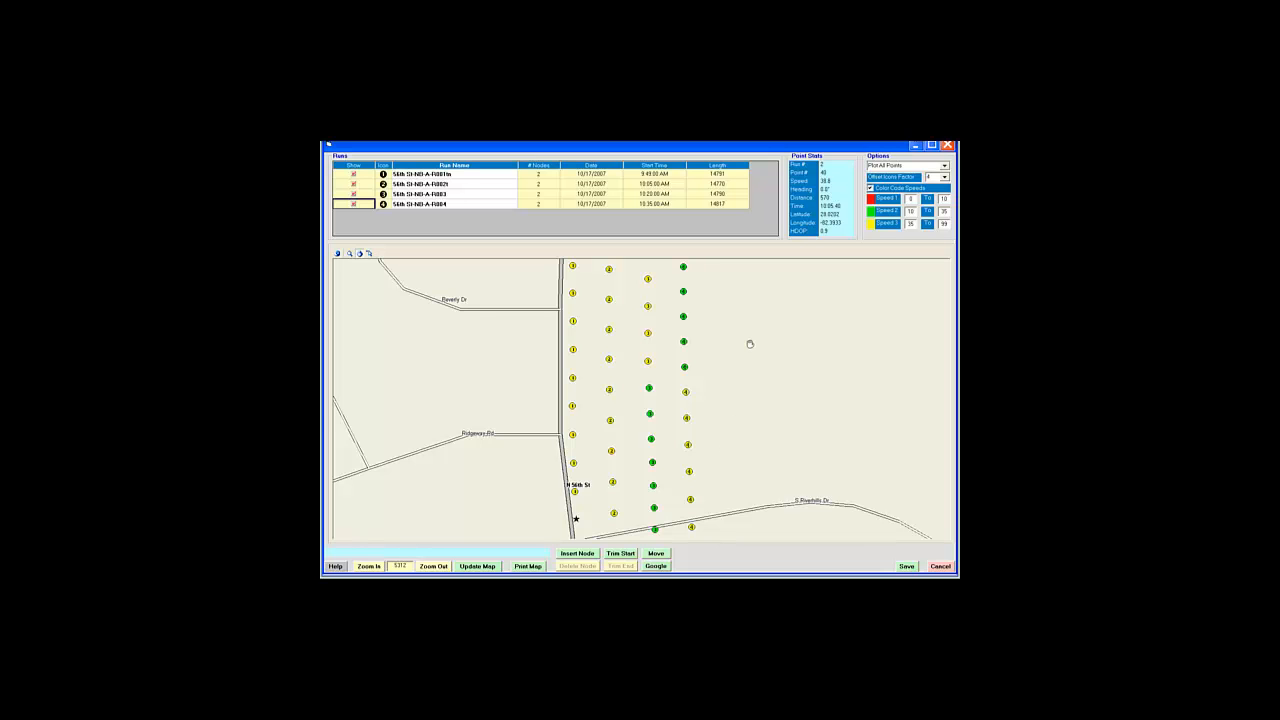
left_click_drag(749, 343, 743, 529)
left_click_drag(751, 323, 757, 500)
left_click_drag(754, 320, 768, 387)
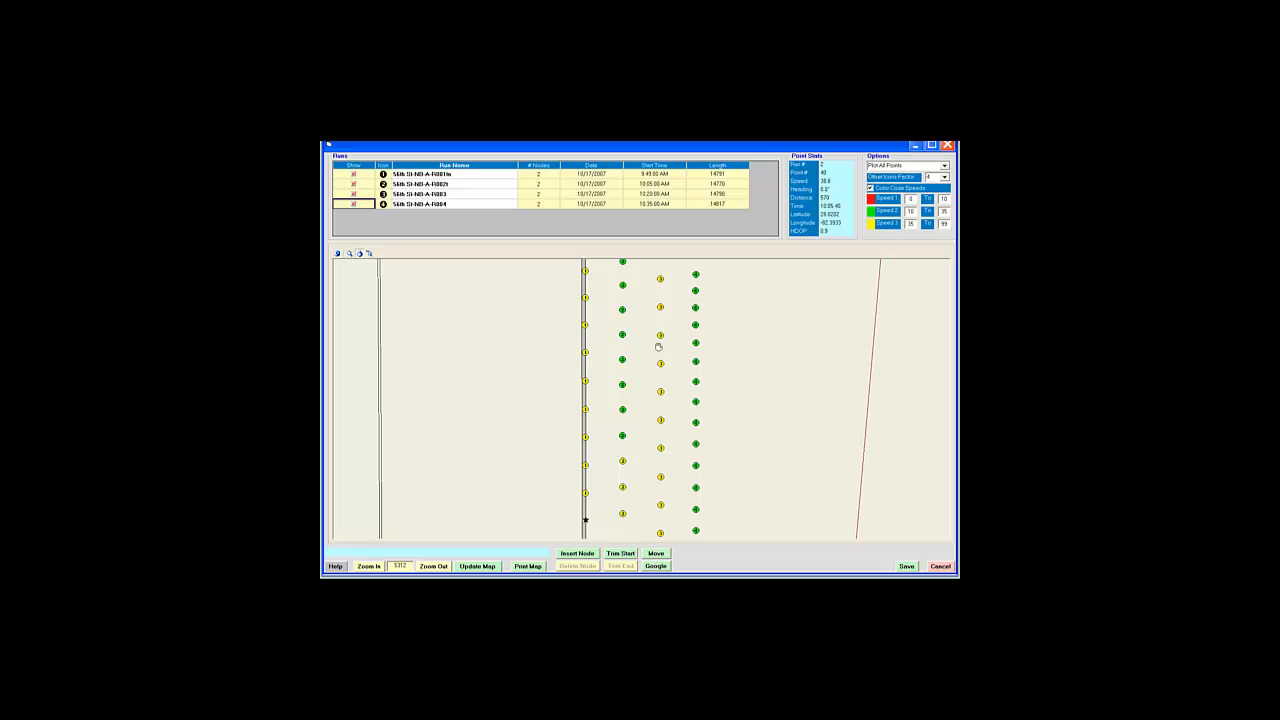
Step: Pan north until the E Busch Blvd and Bullard Pkwy intersection and red slow points are centered
left_click_drag(730, 314, 725, 479)
left_click_drag(728, 330, 732, 401)
left_click_drag(748, 329, 766, 362)
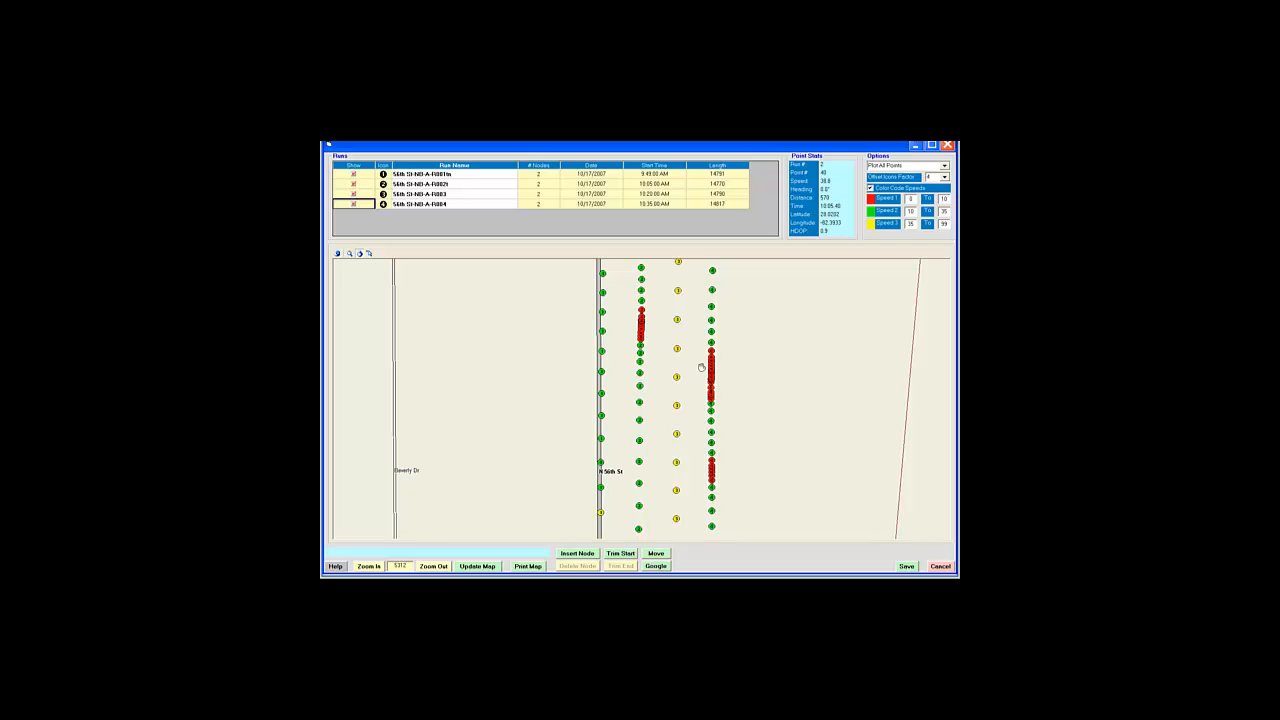
left_click_drag(752, 316, 757, 434)
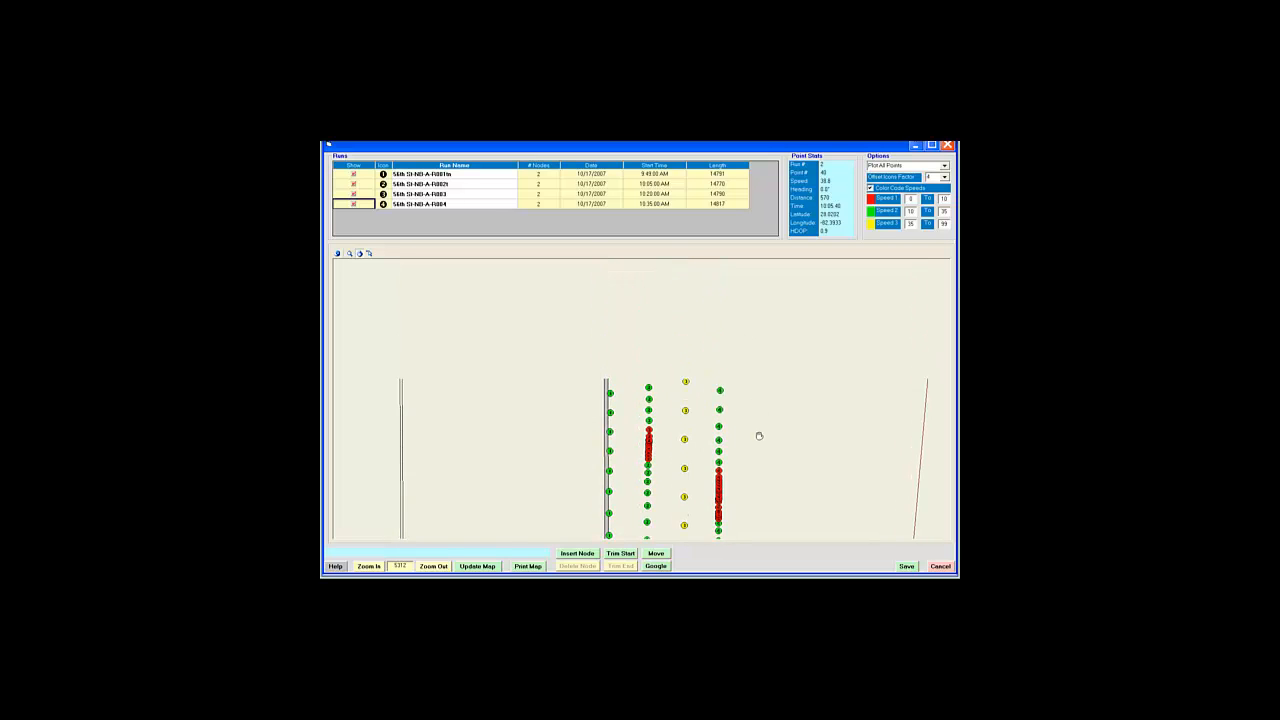
left_click_drag(786, 366, 794, 423)
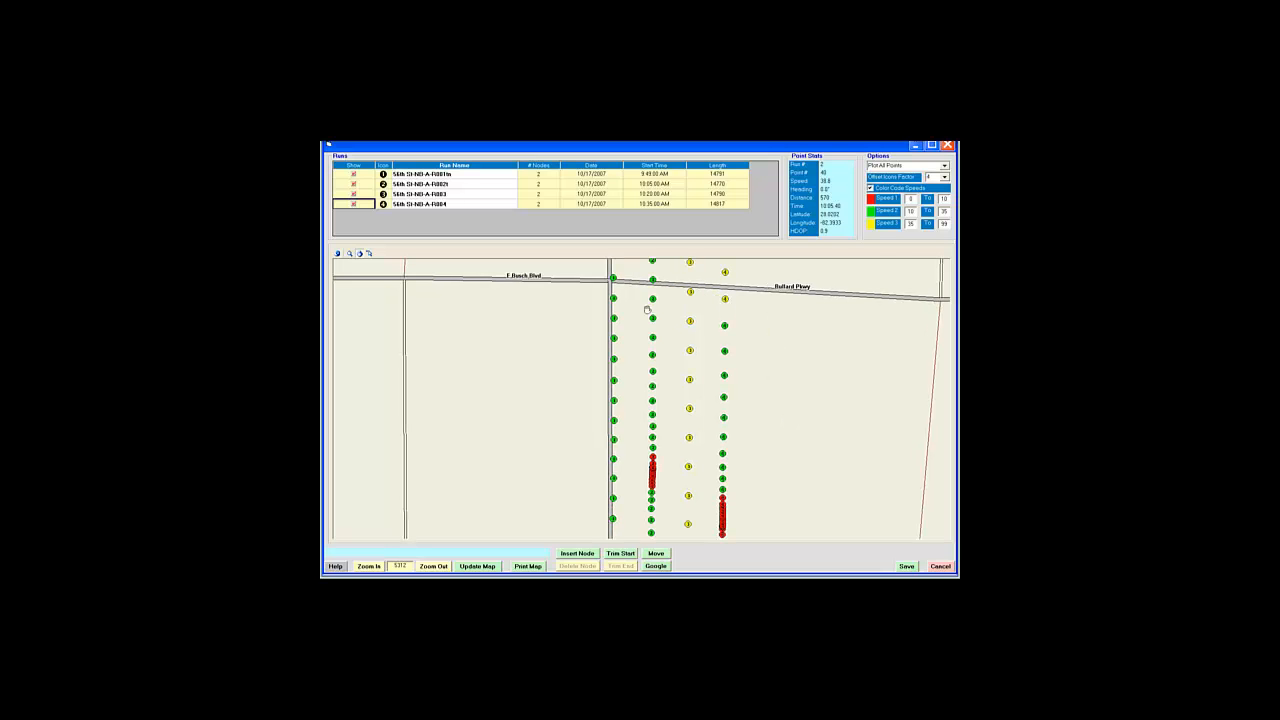
mouse_move(774, 440)
left_mouse_down()
mouse_move(779, 390)
mouse_move(781, 451)
left_mouse_up()
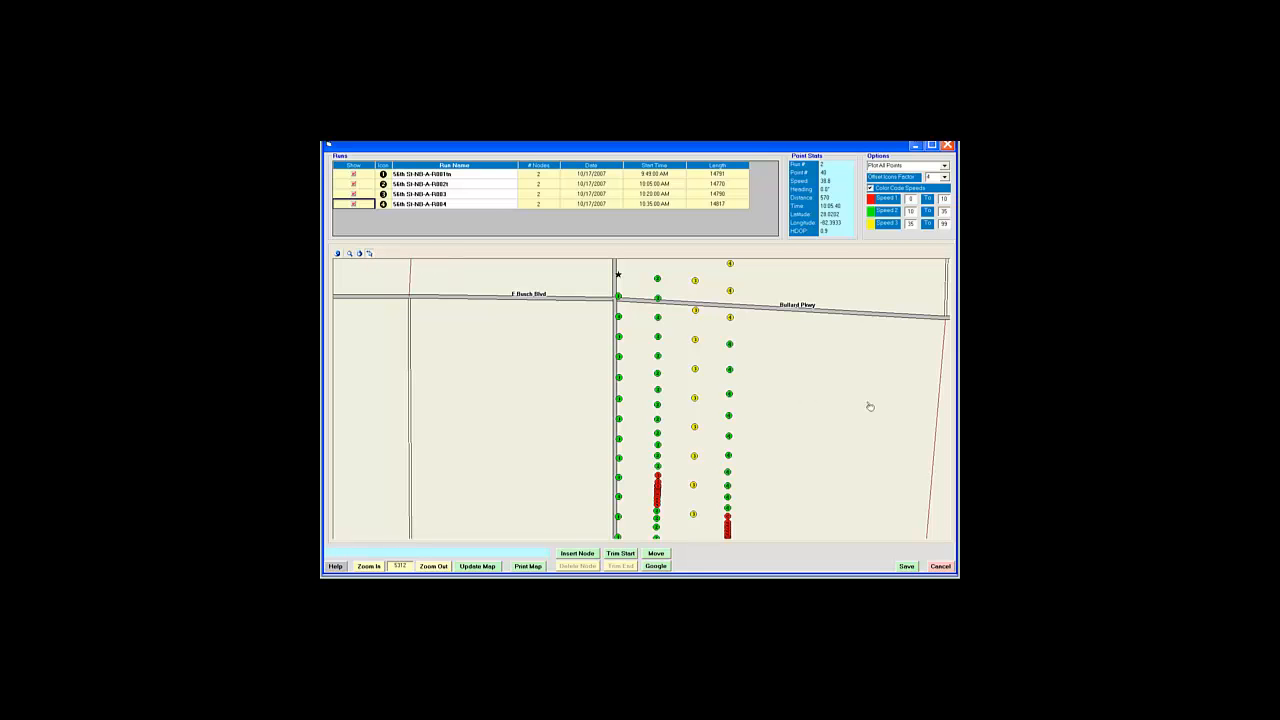
Step: Move a green data point to a new spot, then move it back to its original position
left_click(731, 396)
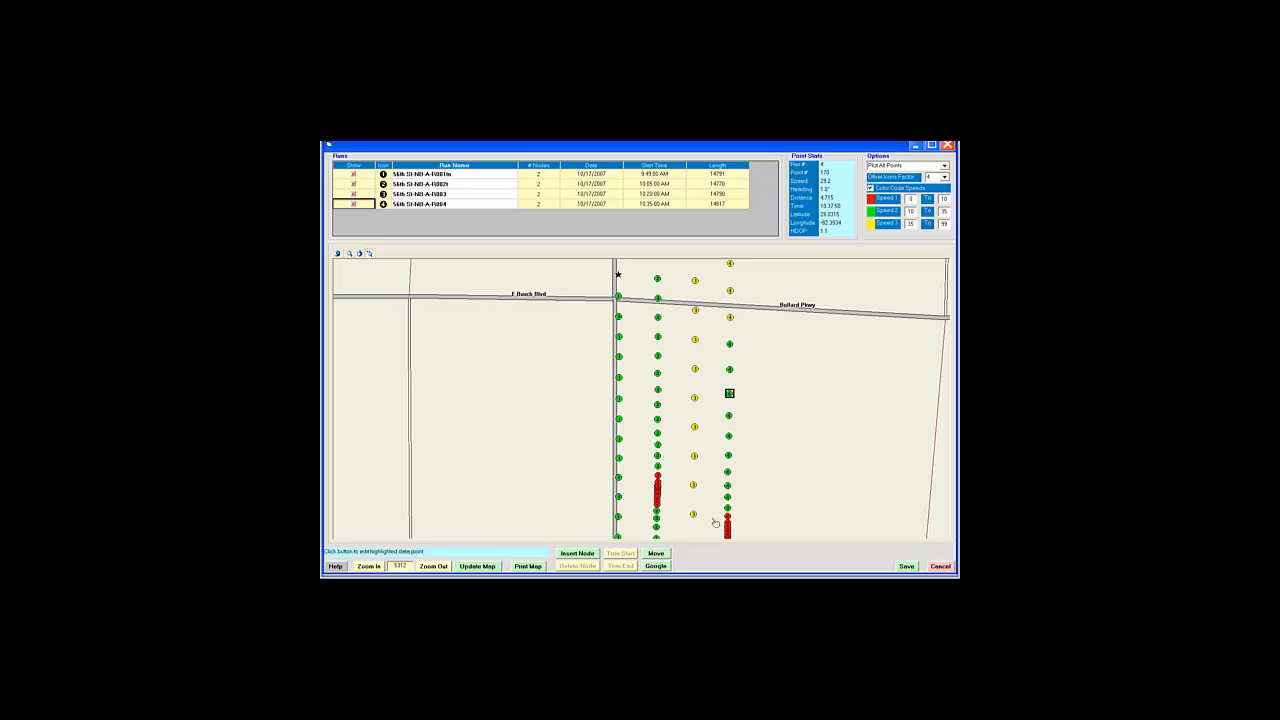
left_click(662, 555)
left_click(760, 392)
left_click(667, 554)
left_click(729, 393)
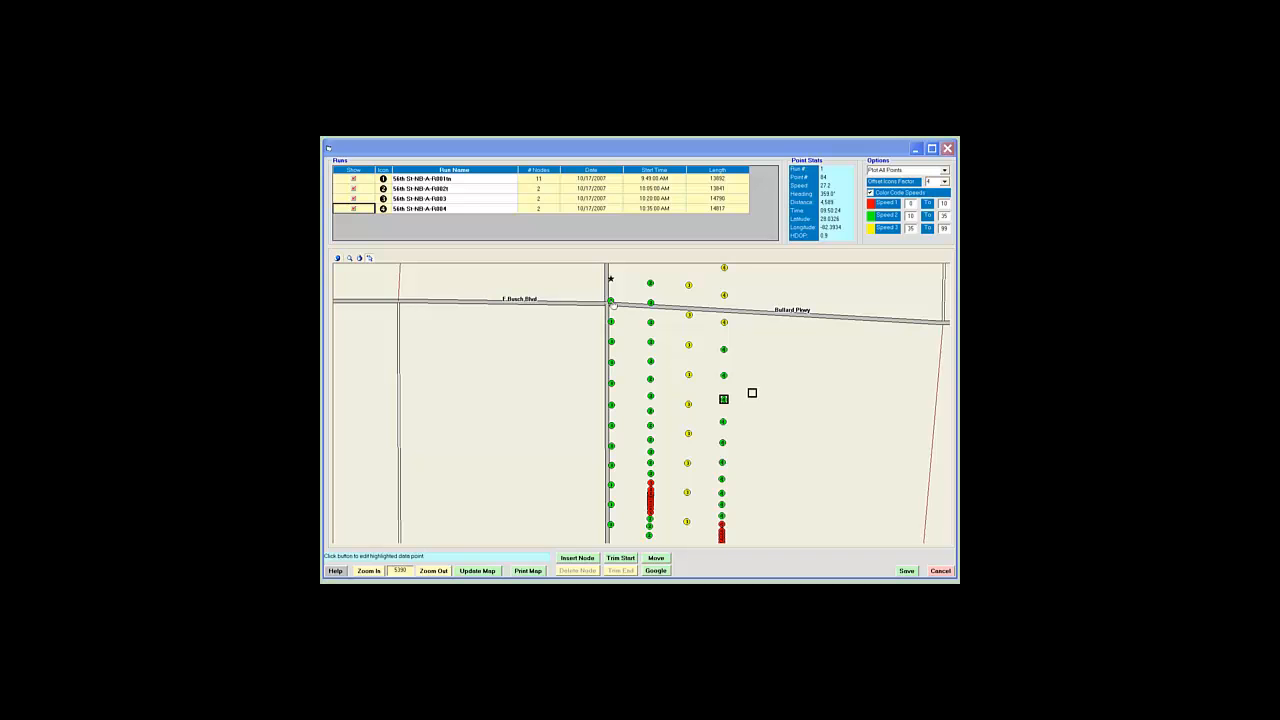
Step: View the data point at the E Busch Blvd intersection in Google Earth
left_click(611, 301)
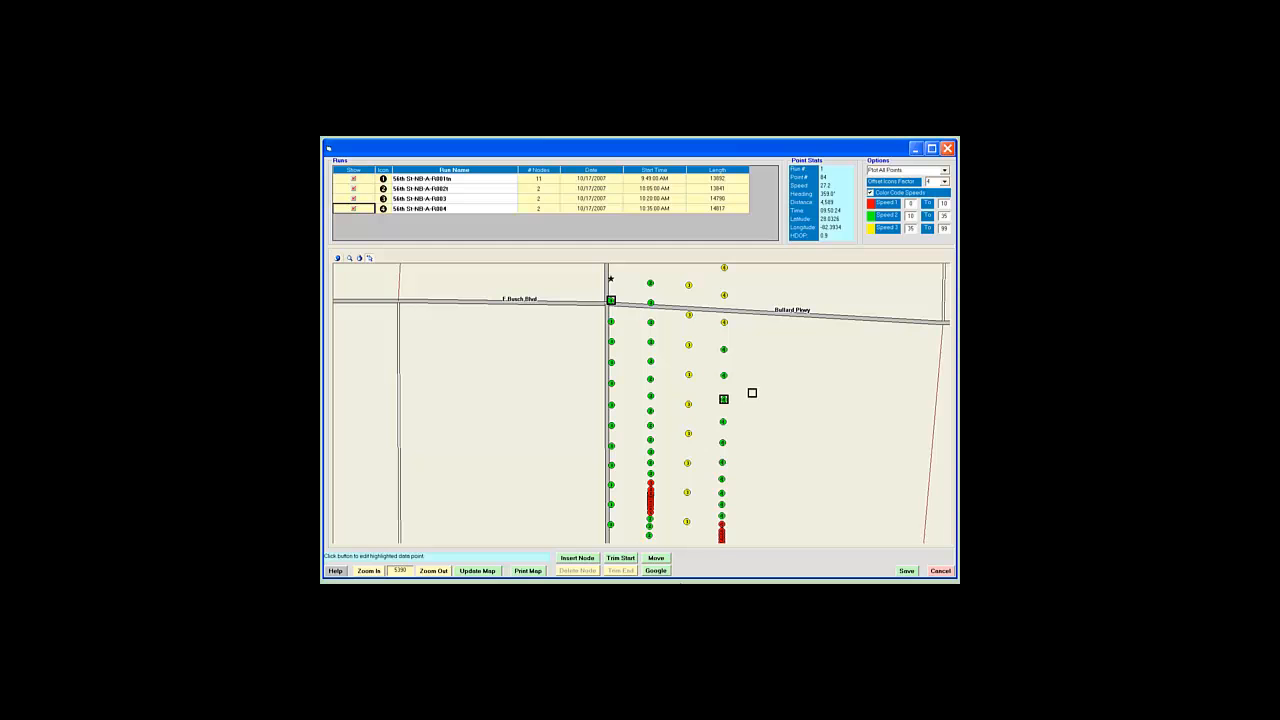
left_click(656, 571)
left_click(656, 571)
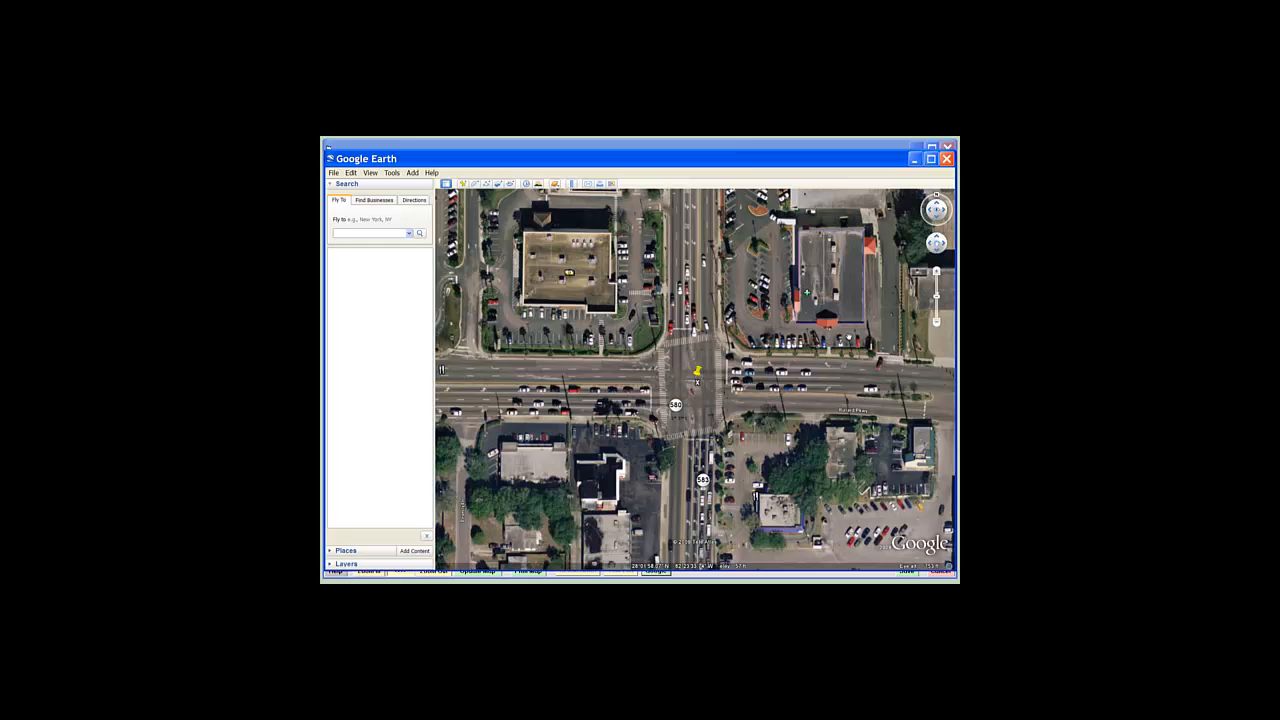
Step: Zoom out on the intersection's aerial imagery, then close Google Earth, answering the save-places prompt
left_click(936, 322)
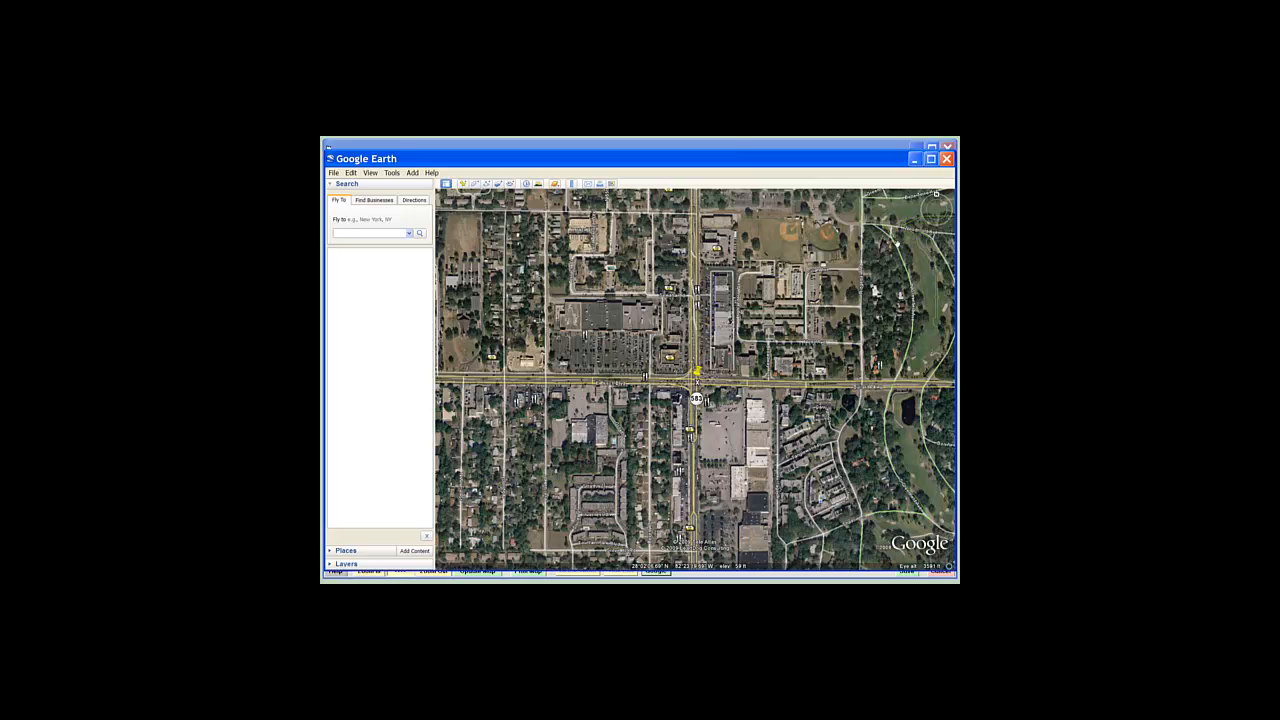
left_click(946, 158)
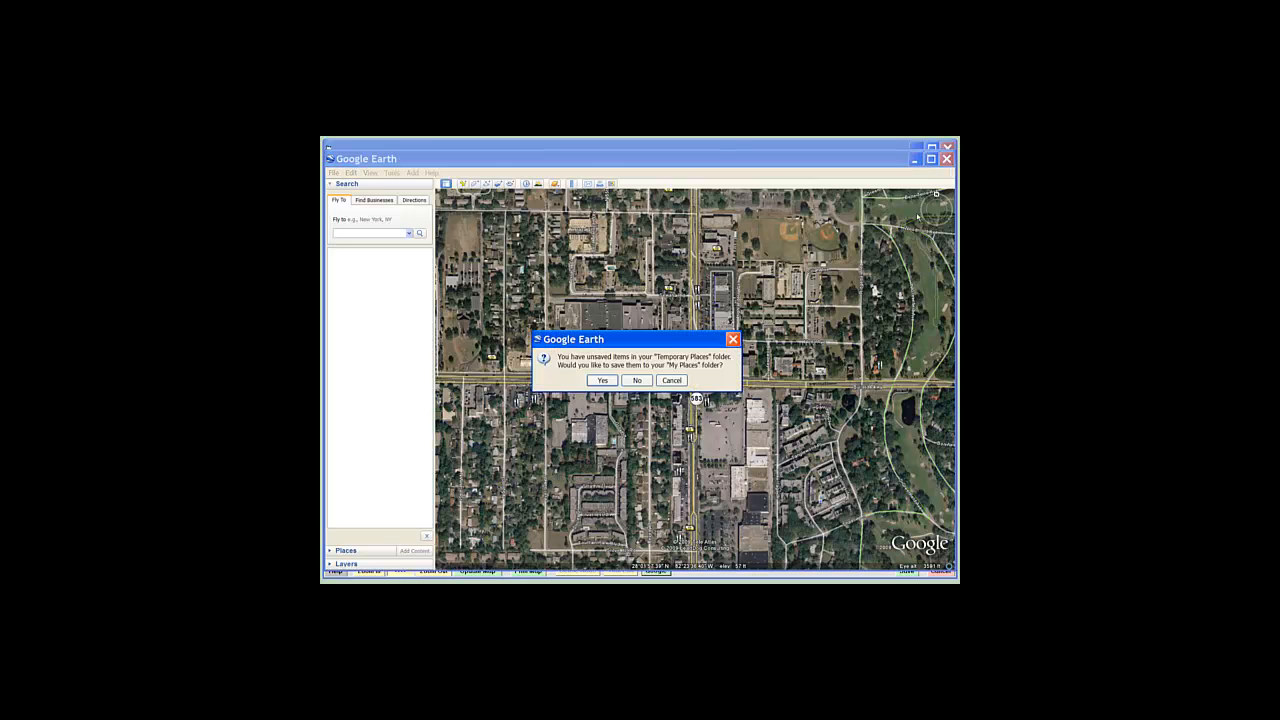
left_click(637, 380)
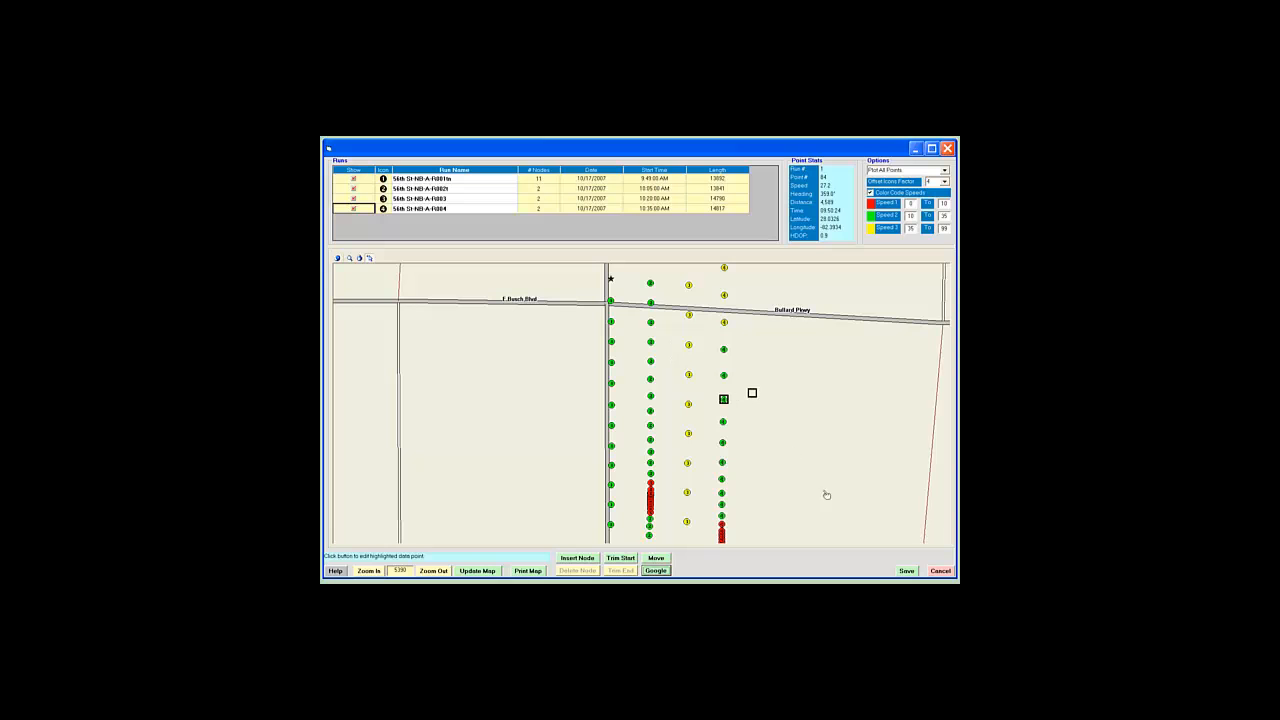
Step: Cancel the run editor, clear all runs from Runs Used, and start Add Run(s)
left_click(944, 572)
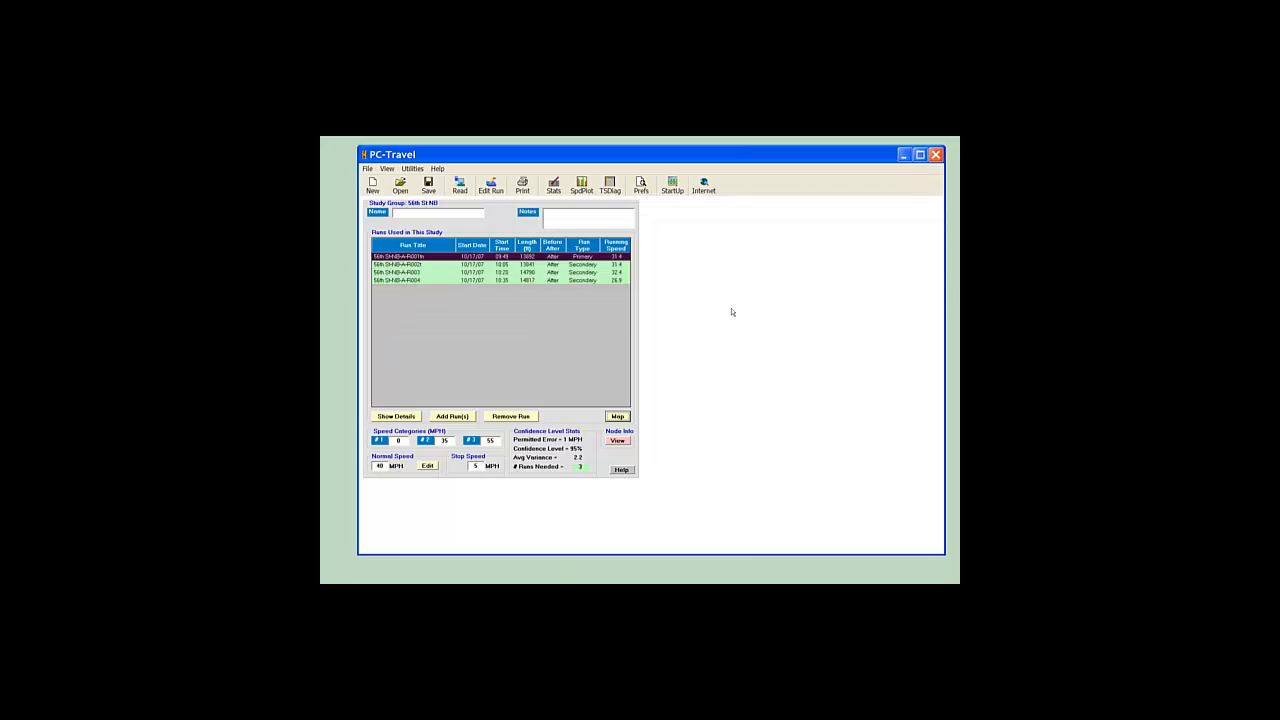
left_click(372, 183)
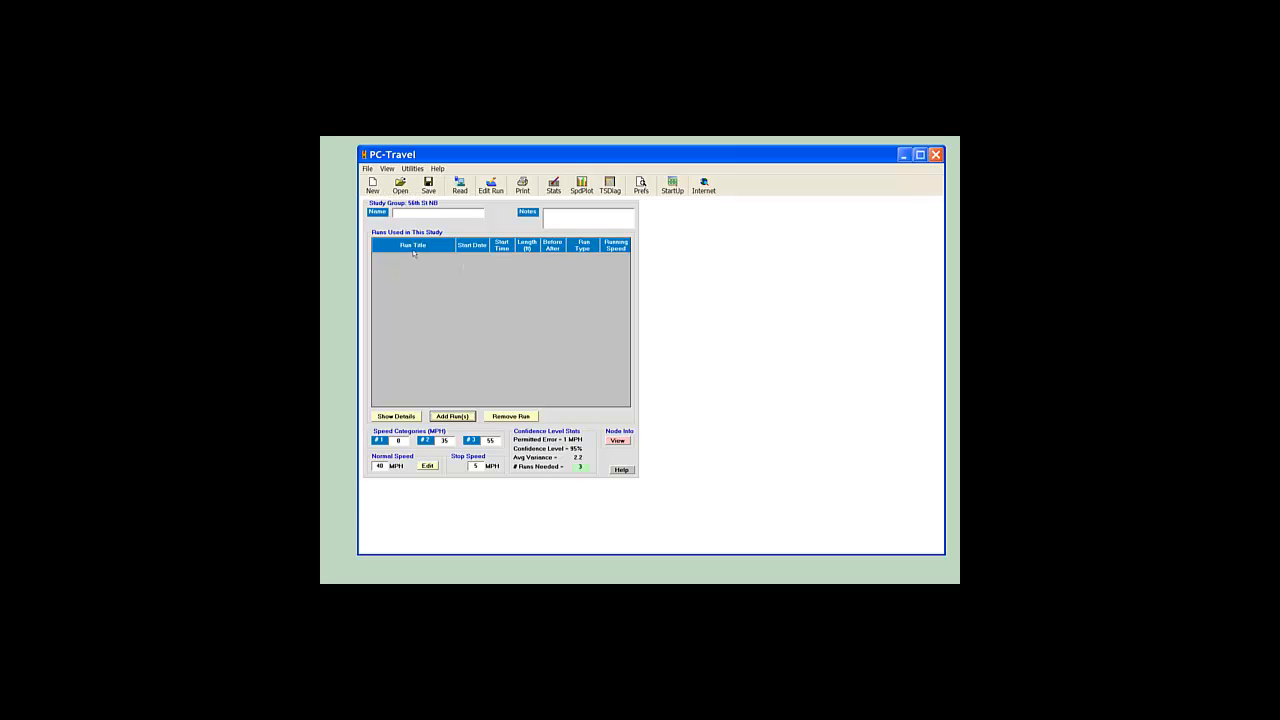
left_click(455, 416)
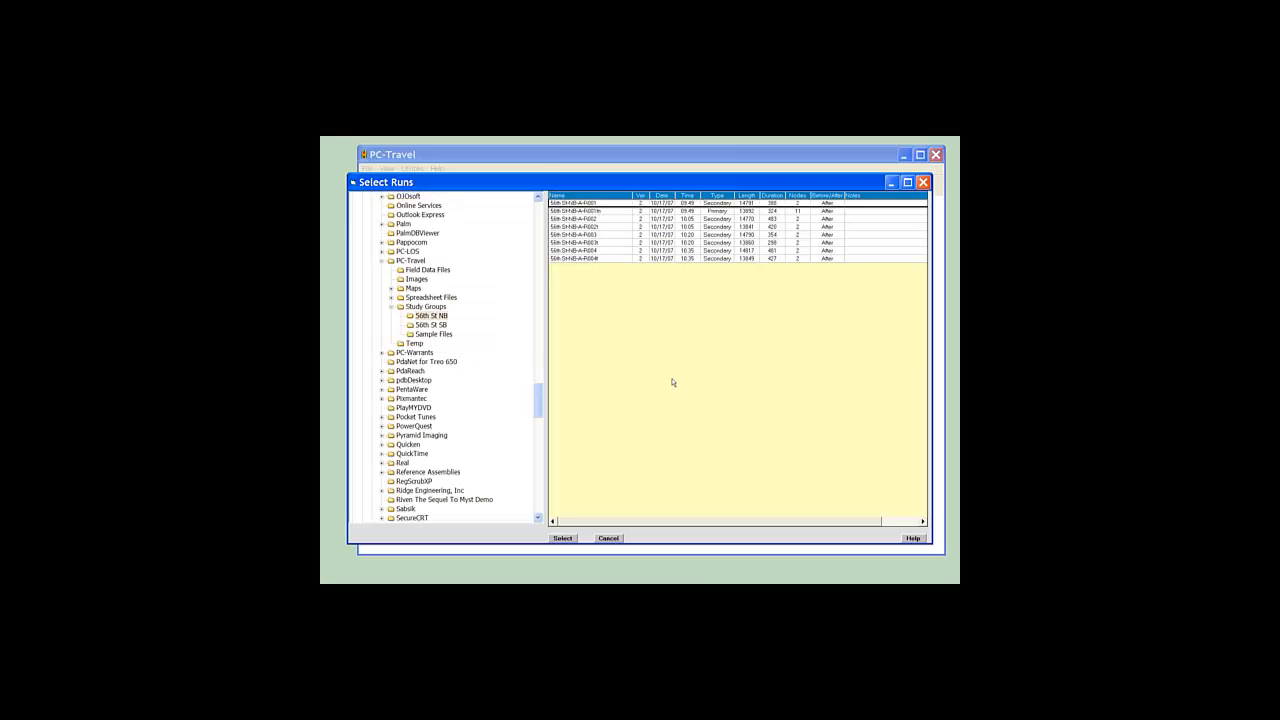
Step: Select runs R001m, R002t, R003t and R004t and add them to the study
left_click(604, 211)
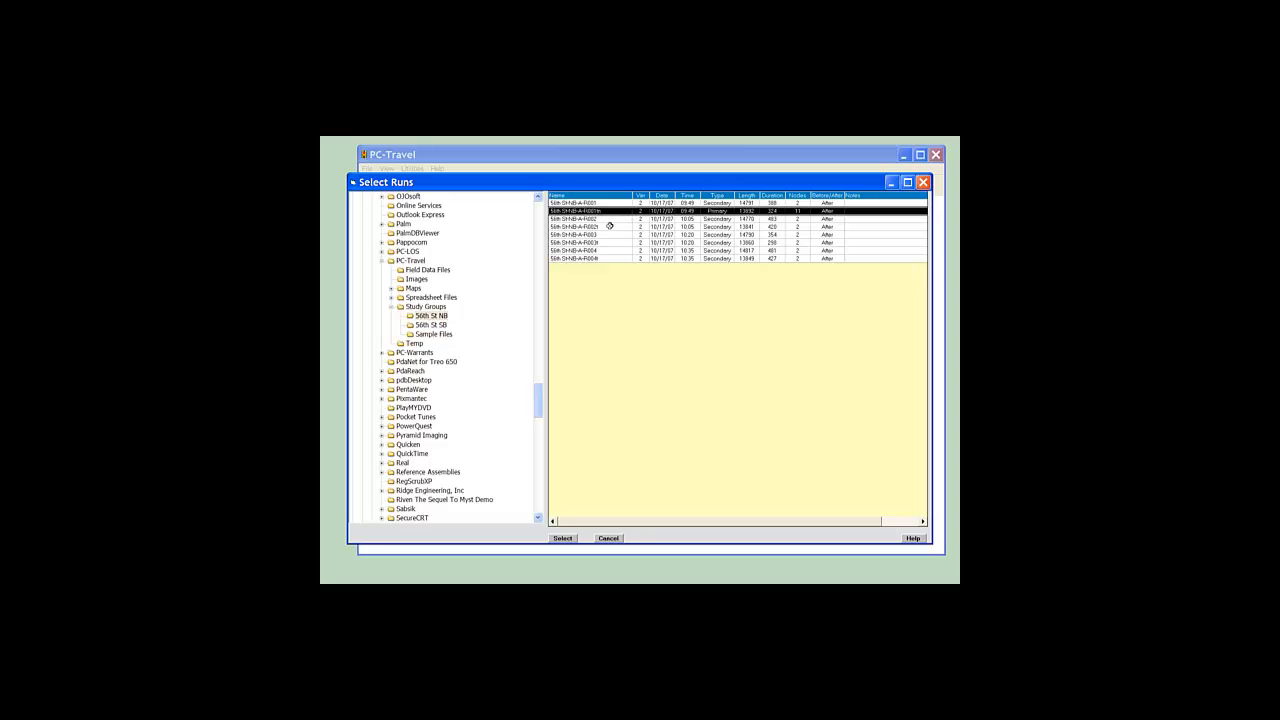
left_click(606, 227, "ctrl")
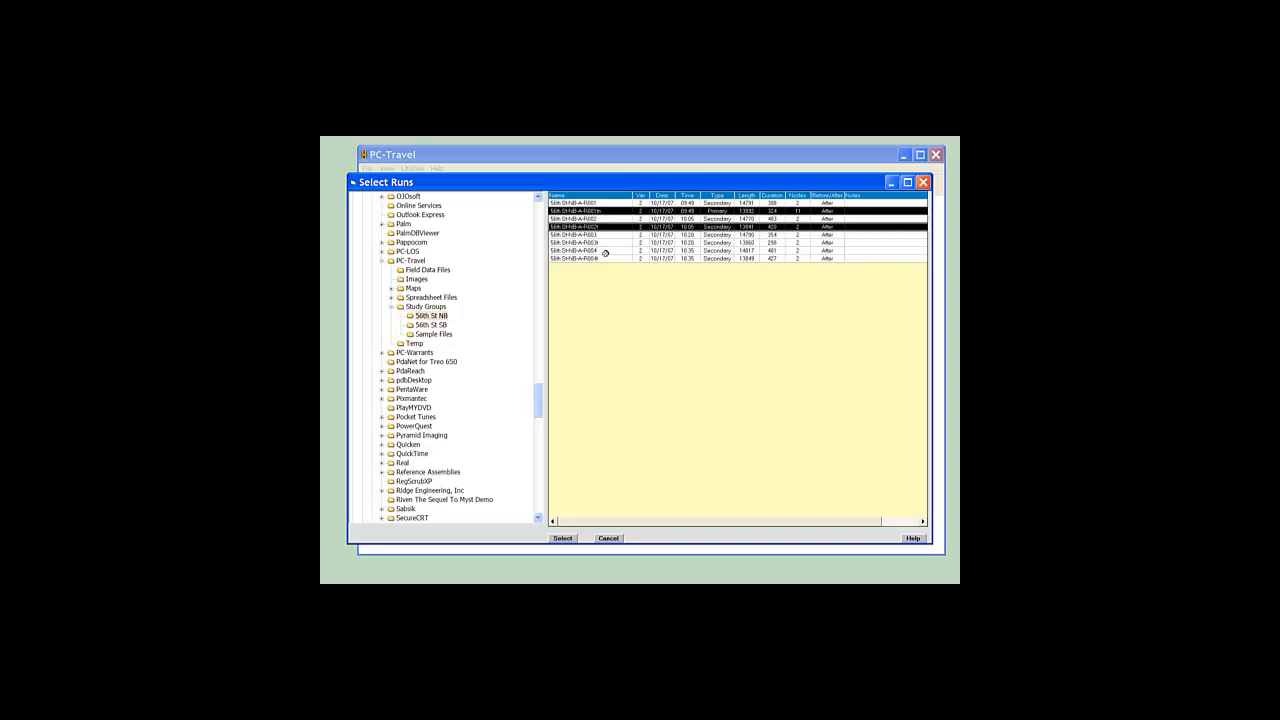
left_click(605, 243, "ctrl")
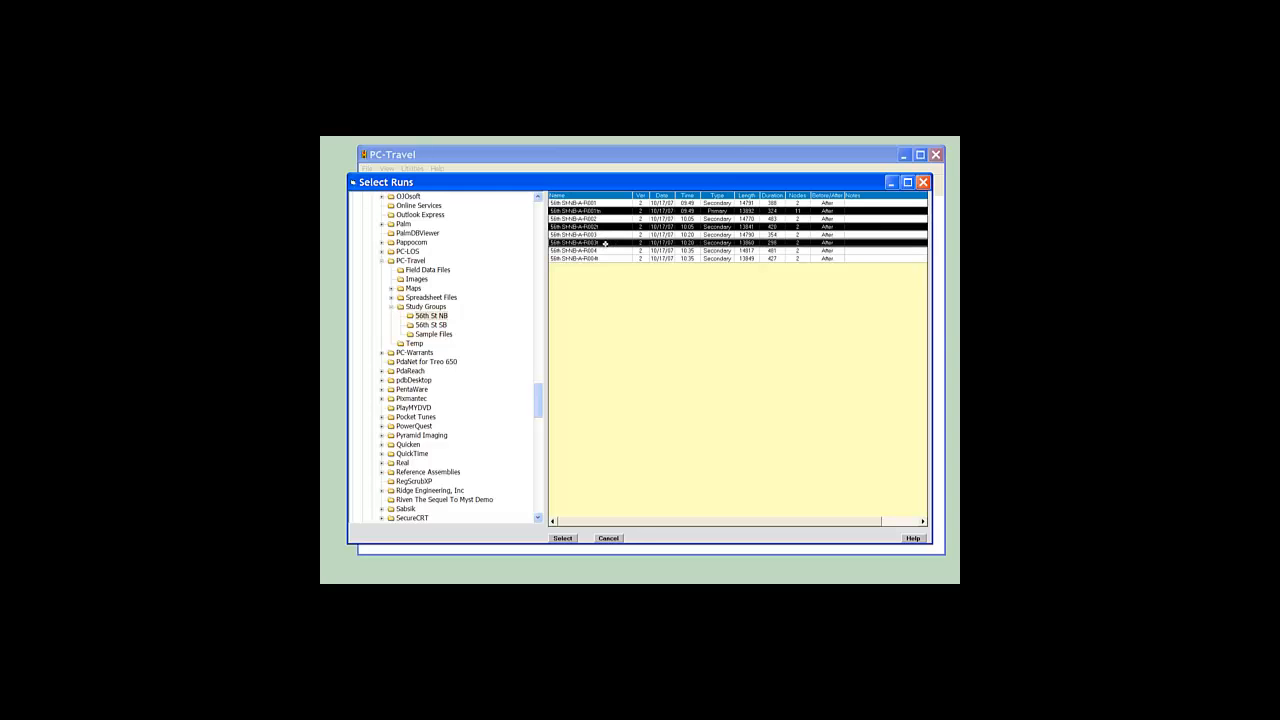
left_click(606, 258, "ctrl")
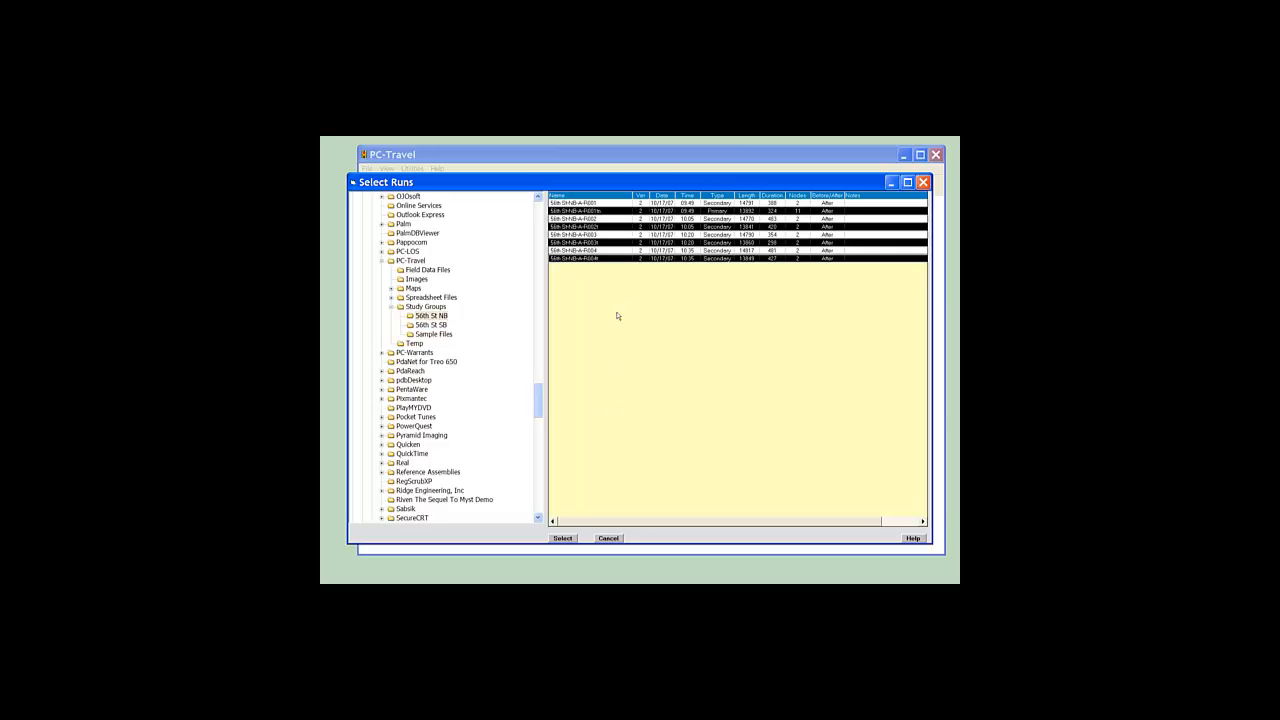
left_click(561, 537)
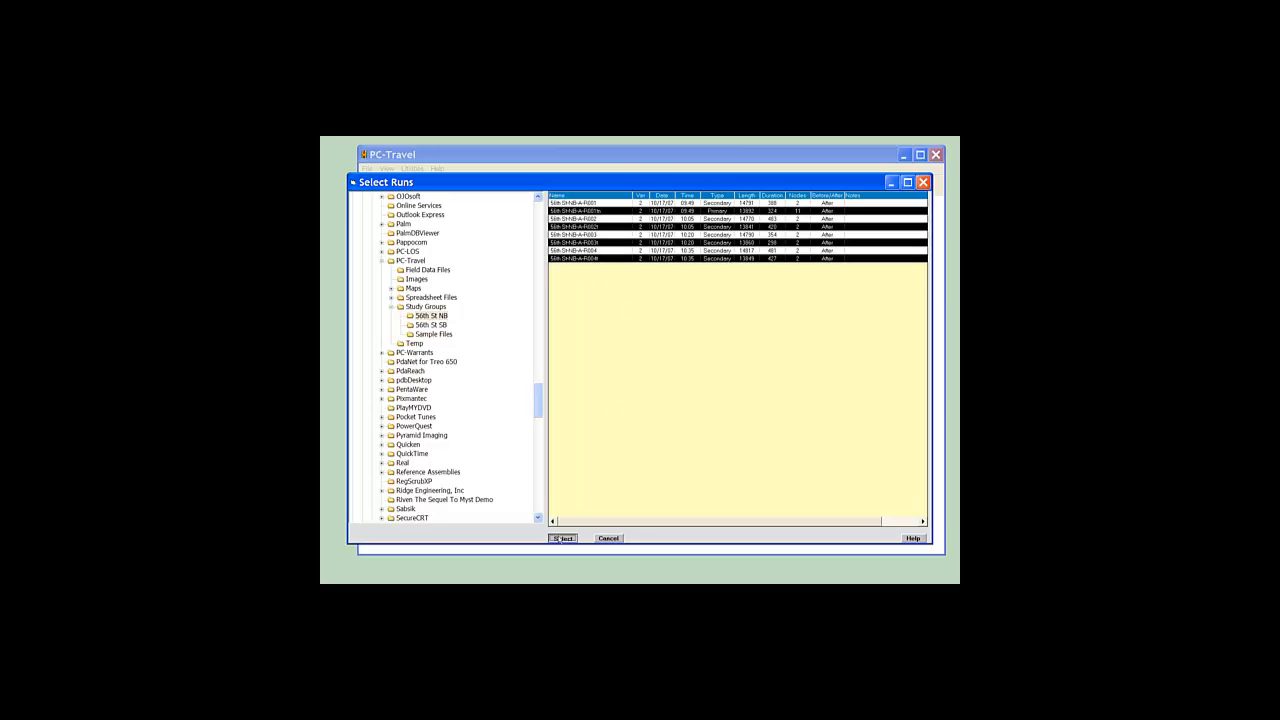